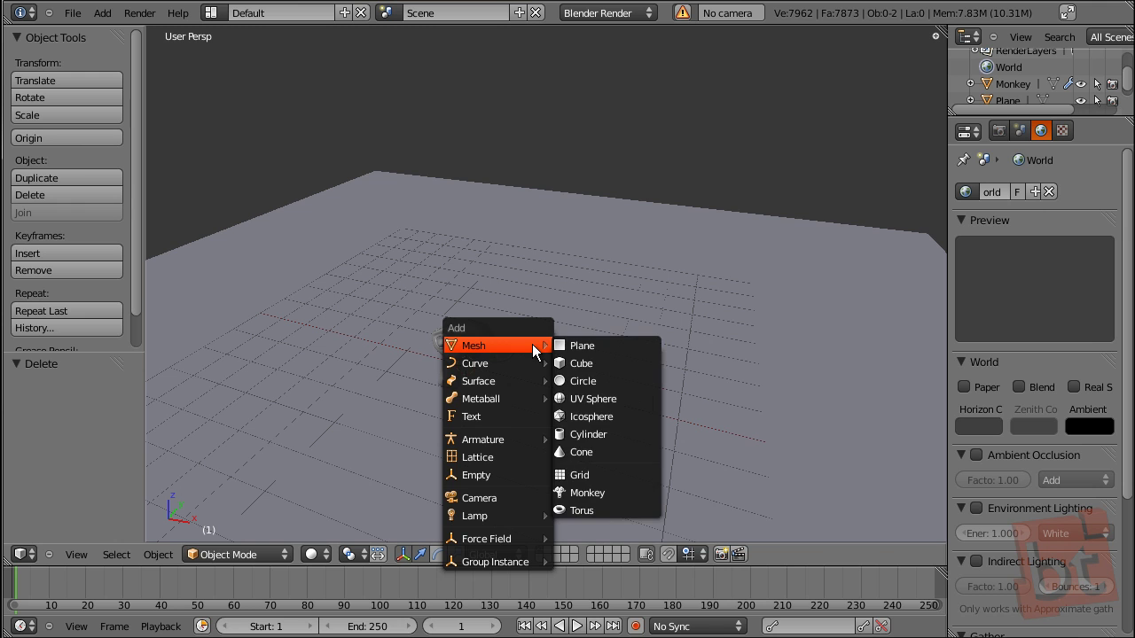
Step: Add a camera and move it about 0.82 on X, -3.08 on Y and 1.77 on Z, beside the monkey head
{"action": "left_click", "coordinate": [518, 494]}
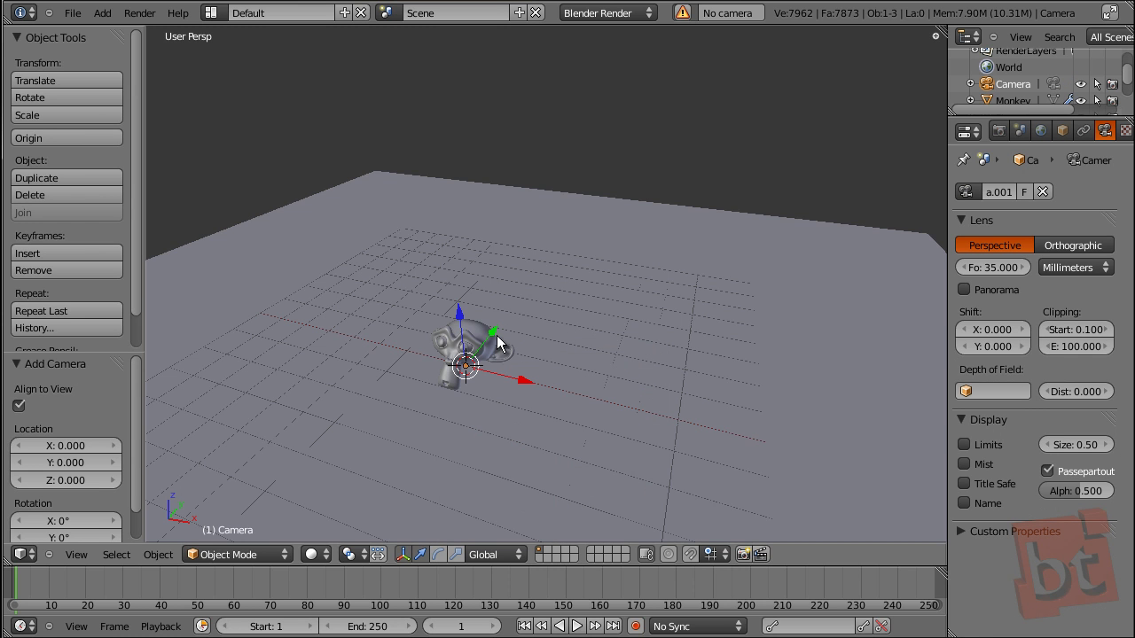
{"action": "middle_click_drag", "start_coordinate": [666, 436], "coordinate": [465, 394]}
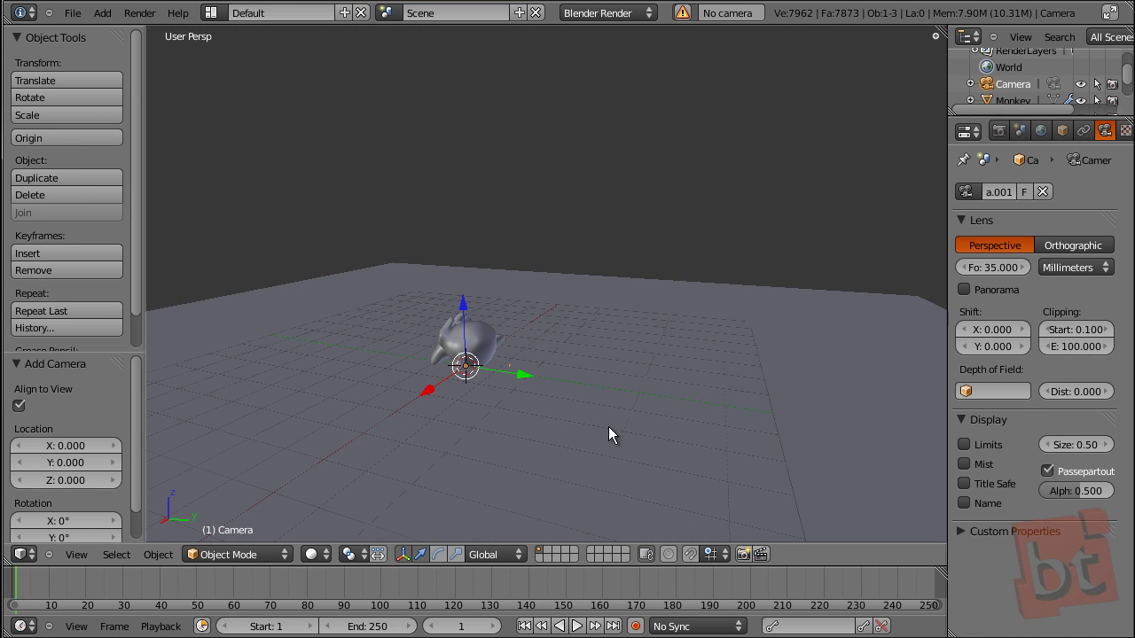
{"action": "key", "text": "g"}
{"action": "left_click", "coordinate": [499, 364]}
{"action": "key", "text": "shift+f"}
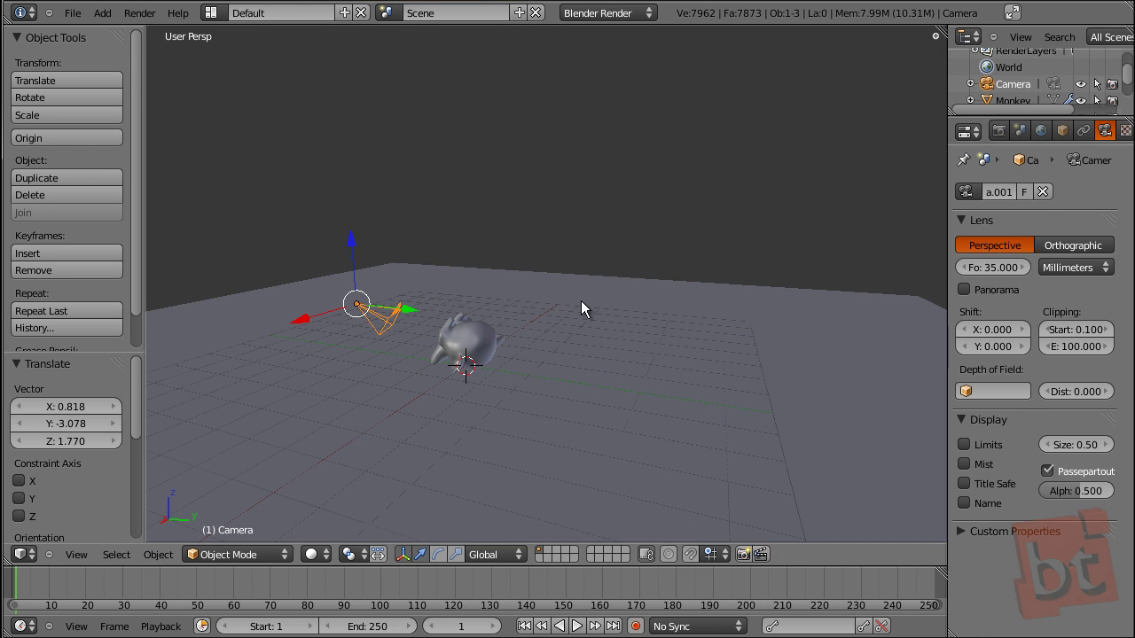
Step: Make the new camera active, look through it and fly it until the monkey head is framed from above at an angle
{"action": "key", "text": "ctrl+KP_0"}
{"action": "key", "text": "shift+f"}
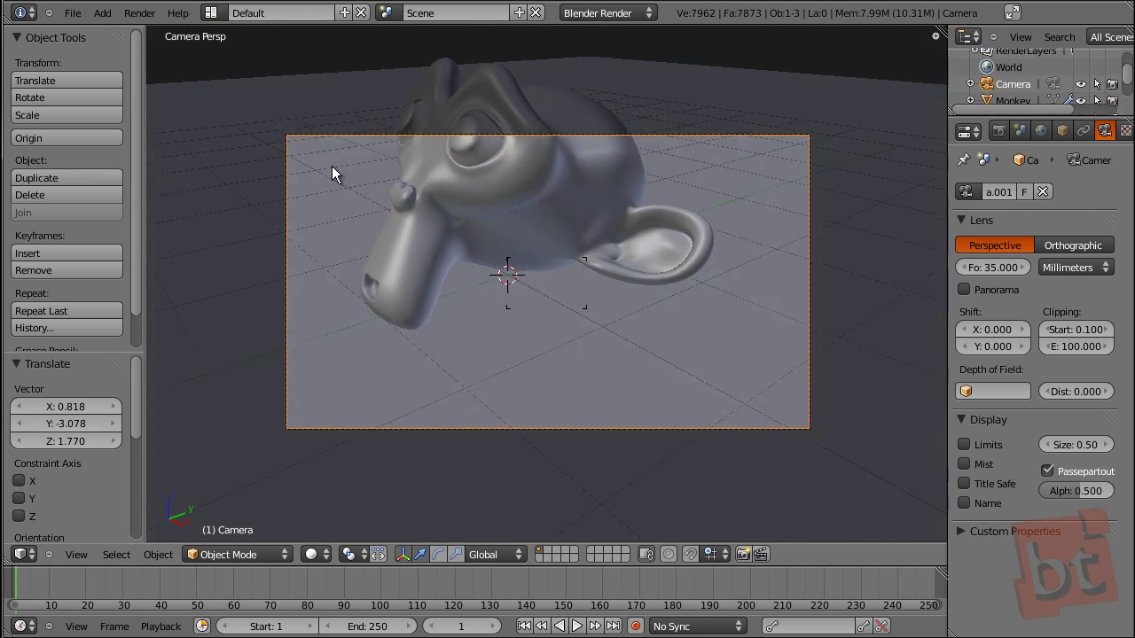
{"action": "mouse_move", "coordinate": [421, 226]}
{"action": "mouse_move", "coordinate": [386, 227]}
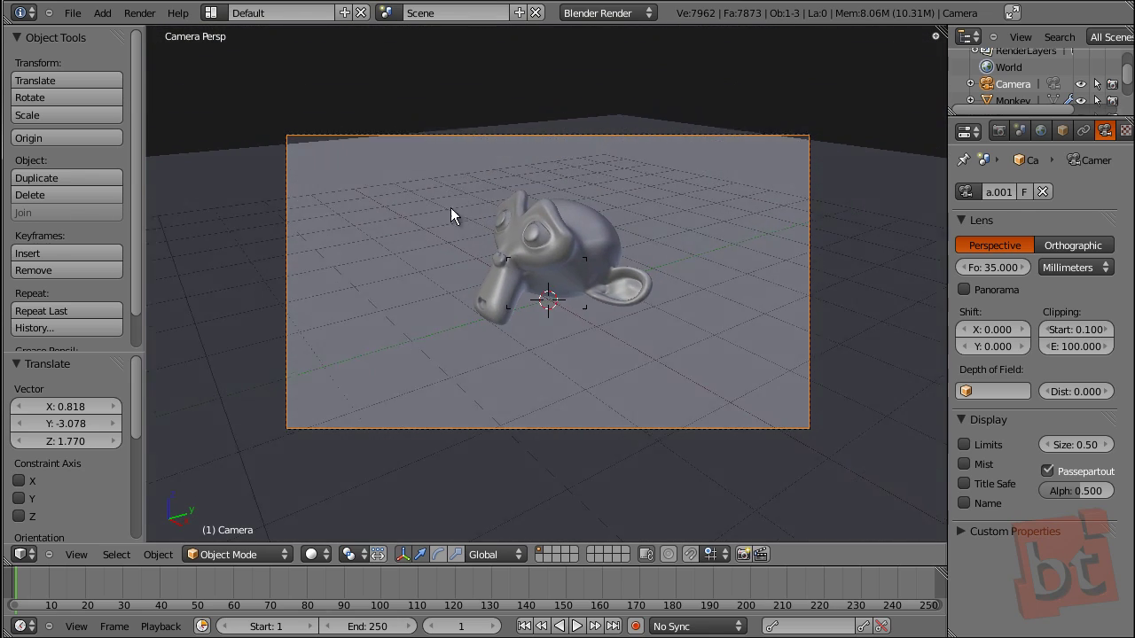
{"action": "scroll", "coordinate": [470, 267], "scroll_direction": "up", "scroll_amount": 2}
{"action": "mouse_move", "coordinate": [499, 325]}
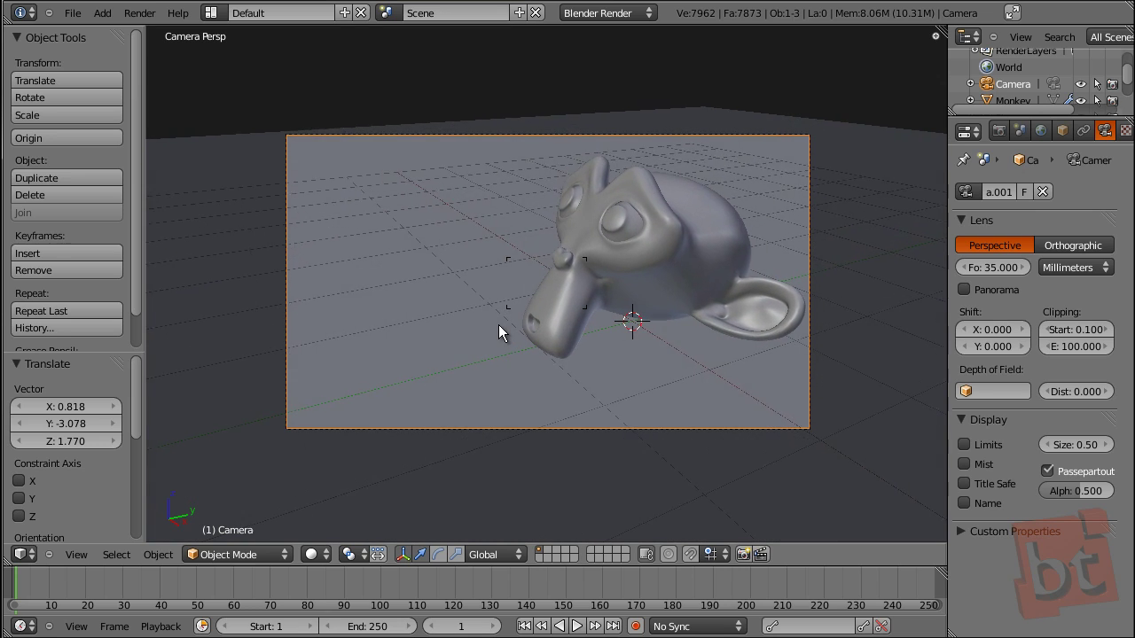
{"action": "mouse_move", "coordinate": [509, 390]}
{"action": "mouse_move", "coordinate": [507, 284]}
{"action": "mouse_move", "coordinate": [513, 209]}
{"action": "mouse_move", "coordinate": [521, 260]}
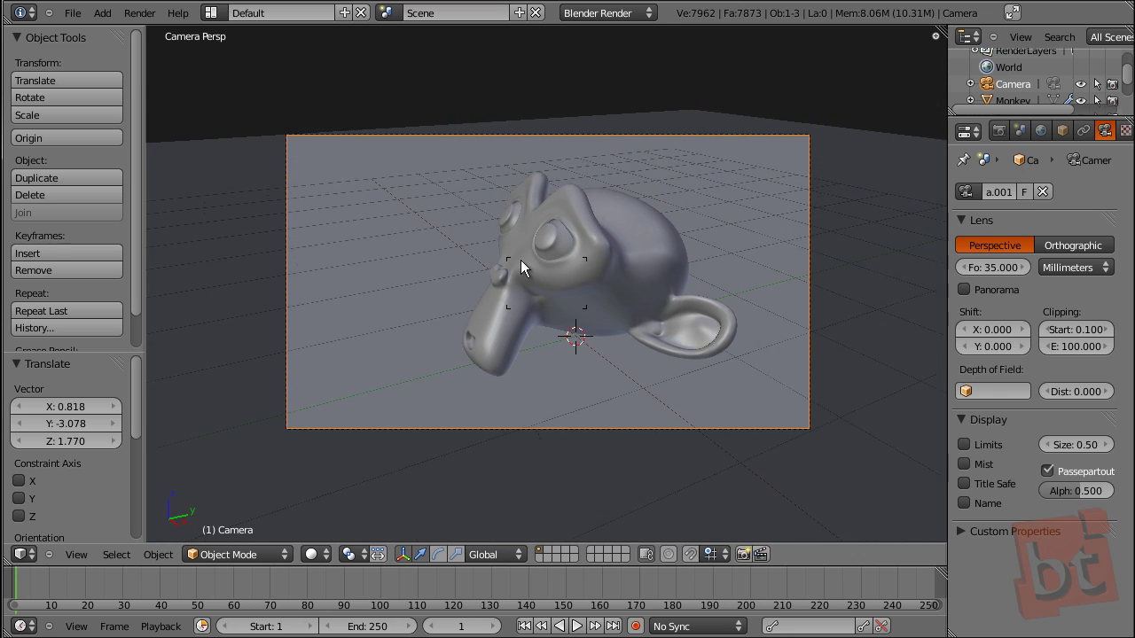
{"action": "mouse_move", "coordinate": [522, 232]}
{"action": "mouse_move", "coordinate": [462, 381]}
{"action": "mouse_move", "coordinate": [387, 373]}
{"action": "mouse_move", "coordinate": [545, 376]}
{"action": "left_click", "coordinate": [544, 328]}
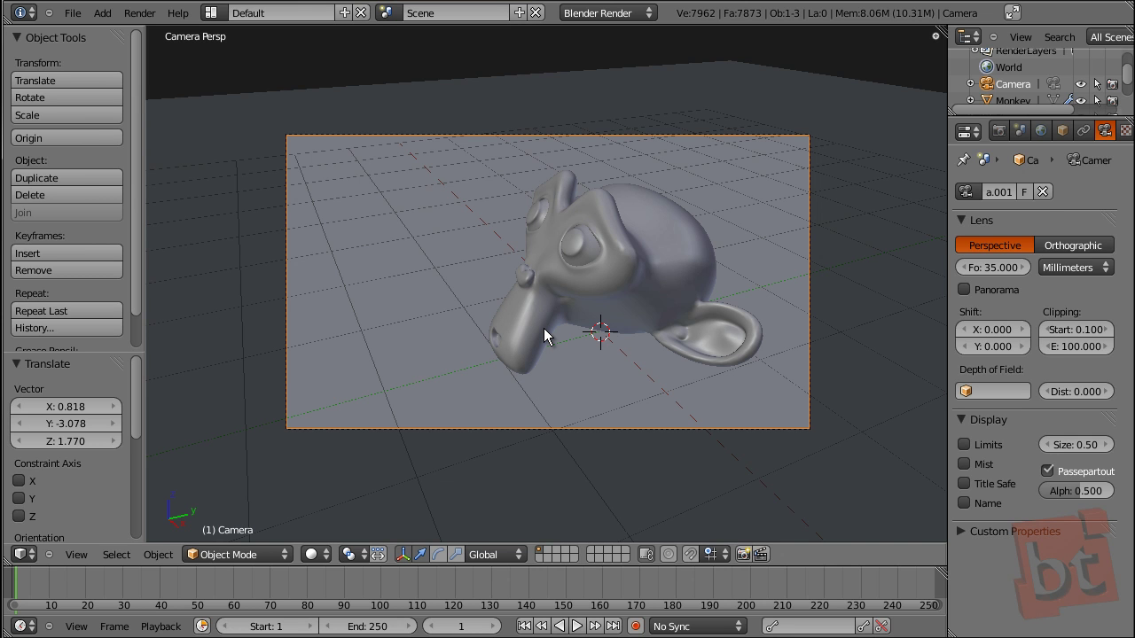
Step: Leave the camera view, inspect the camera's position near the monkey, render the unlit scene and close the render
{"action": "key", "text": "KP_0"}
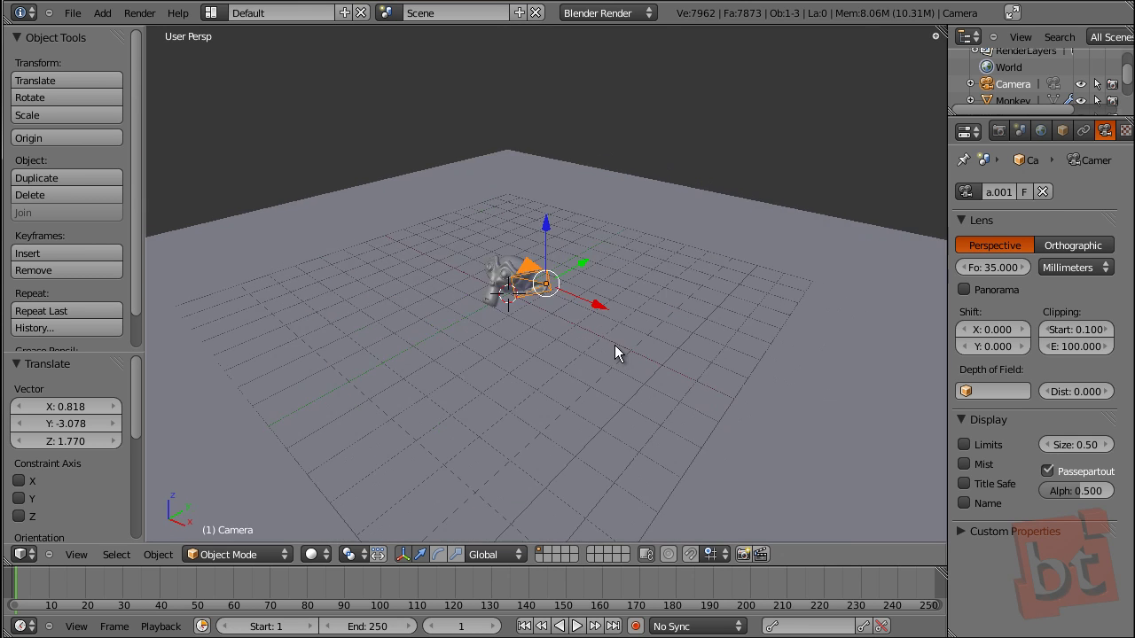
{"action": "middle_click_drag", "start_coordinate": [615, 352], "coordinate": [558, 384]}
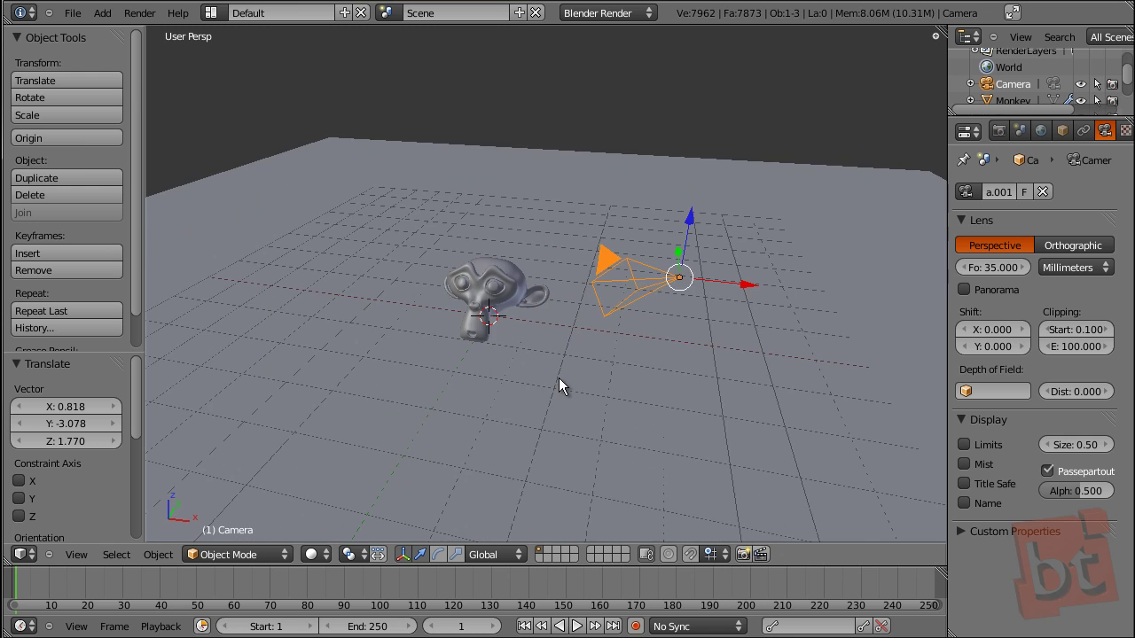
{"action": "scroll", "coordinate": [557, 385], "scroll_direction": "up", "scroll_amount": 3}
{"action": "middle_click_drag", "start_coordinate": [618, 357], "coordinate": [491, 351]}
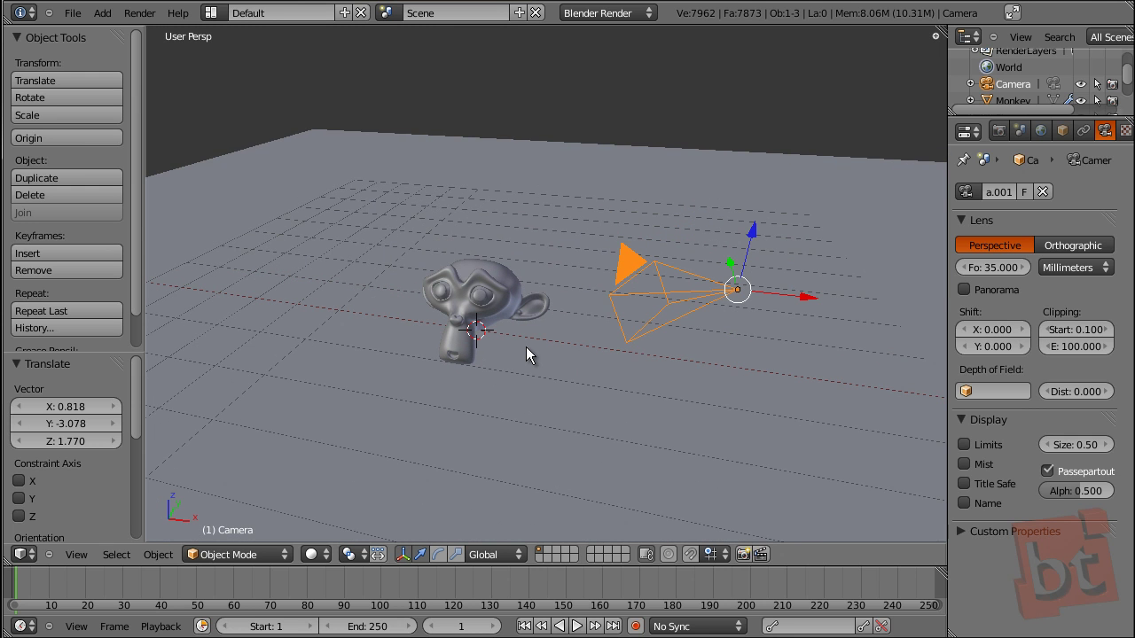
{"action": "key", "text": "F12"}
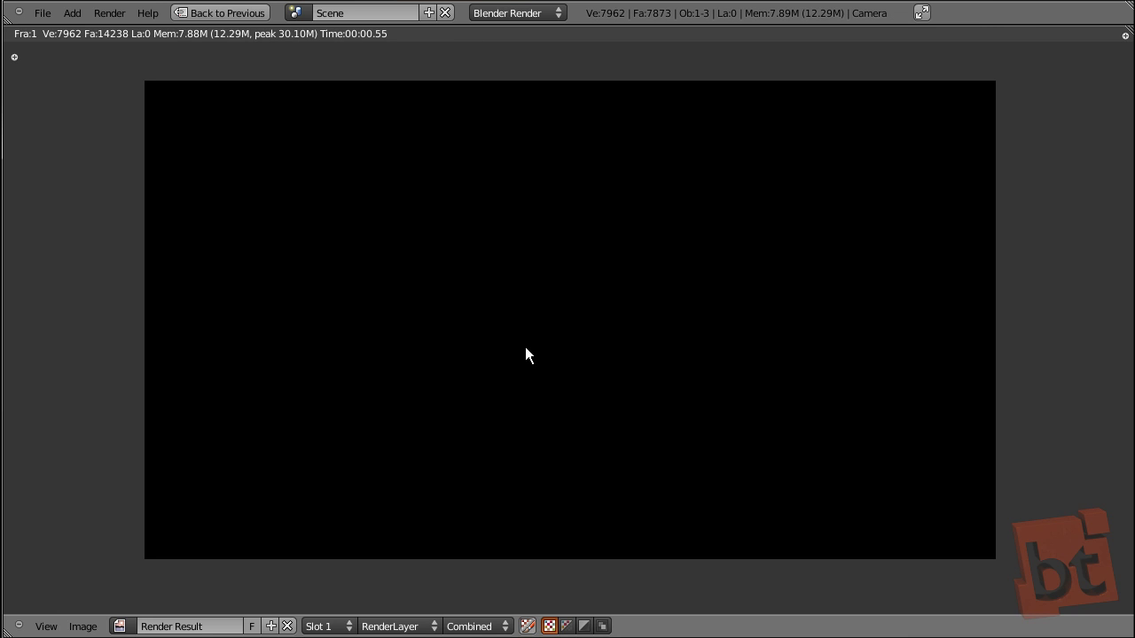
{"action": "key", "text": "Escape"}
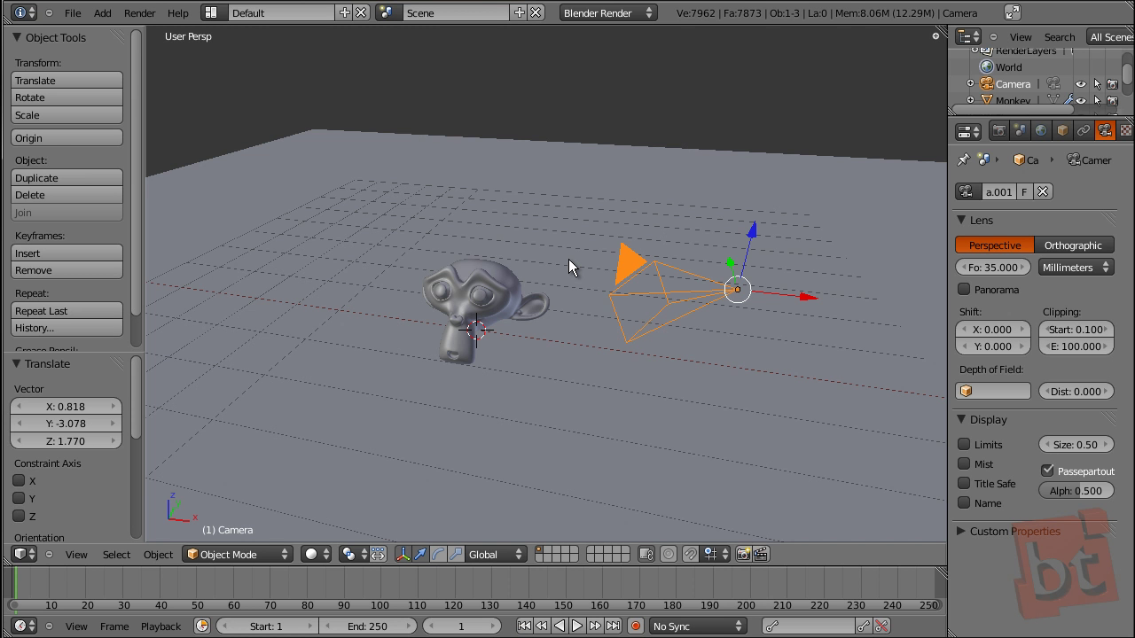
Step: Add a Point lamp at the 3D cursor and move it up and behind the monkey head
{"action": "key", "text": "KP_7"}
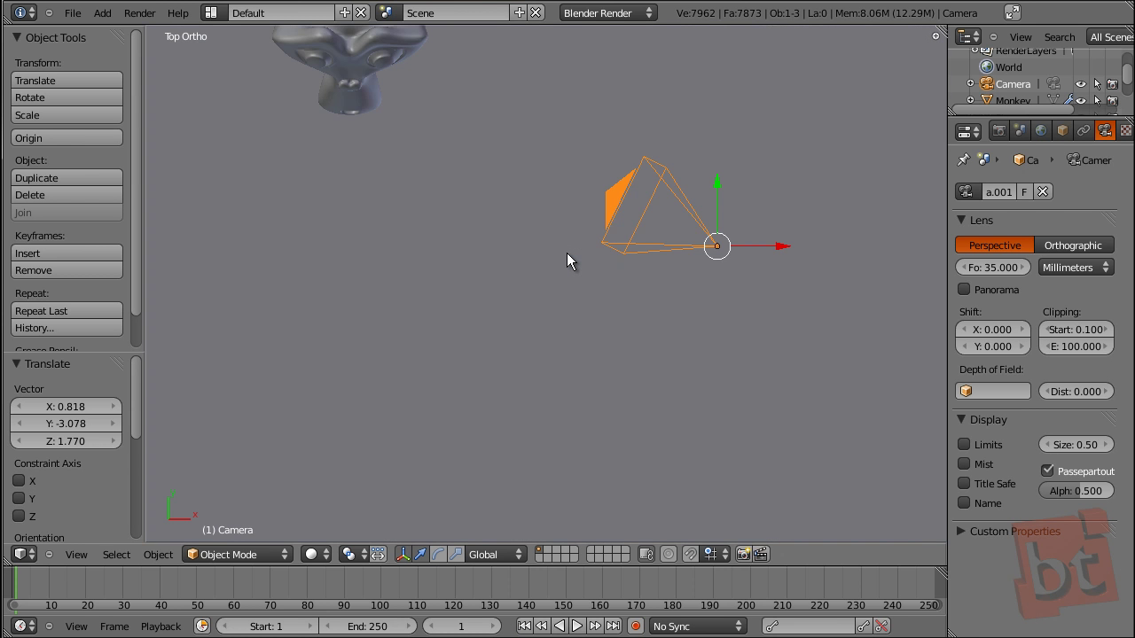
{"action": "middle_click_drag", "start_coordinate": [565, 252], "coordinate": [651, 406], "text": "shift"}
{"action": "scroll", "coordinate": [651, 414], "scroll_direction": "down", "scroll_amount": 2}
{"action": "key", "text": "shift+a"}
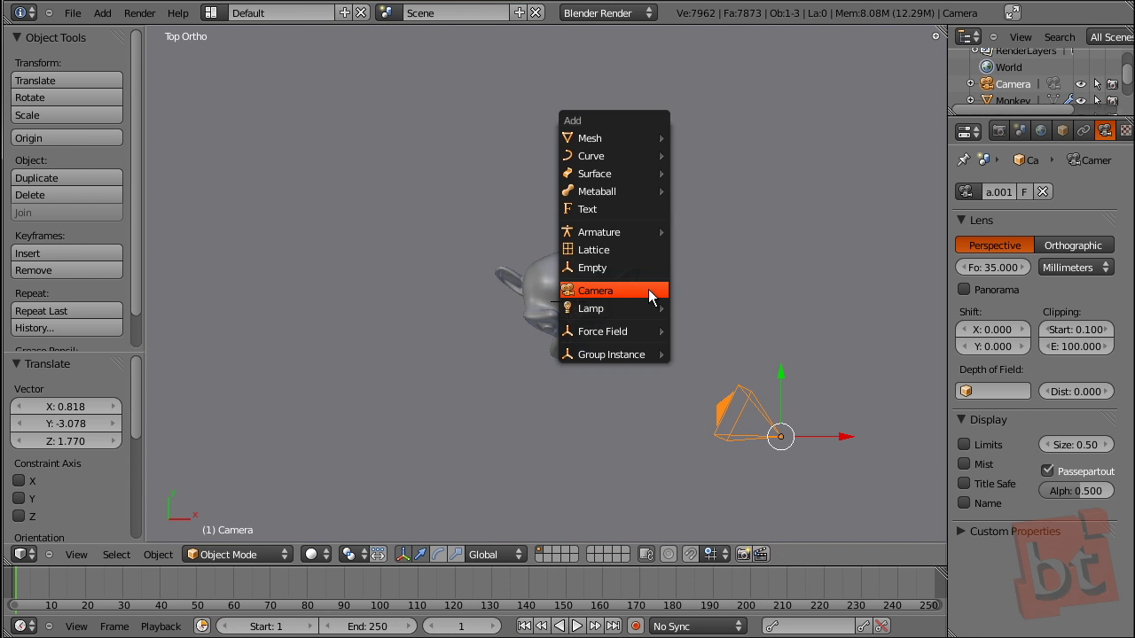
{"action": "mouse_move", "coordinate": [646, 142]}
{"action": "mouse_move", "coordinate": [641, 307]}
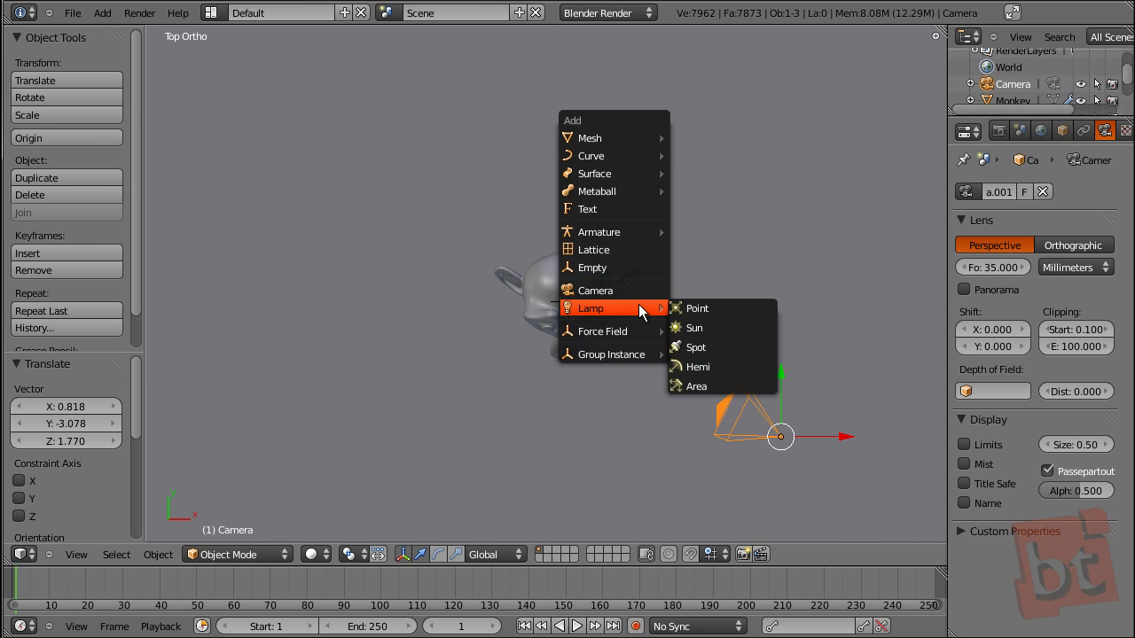
{"action": "left_click", "coordinate": [725, 310]}
{"action": "middle_click_drag", "start_coordinate": [726, 314], "coordinate": [673, 285]}
{"action": "key", "text": "g"}
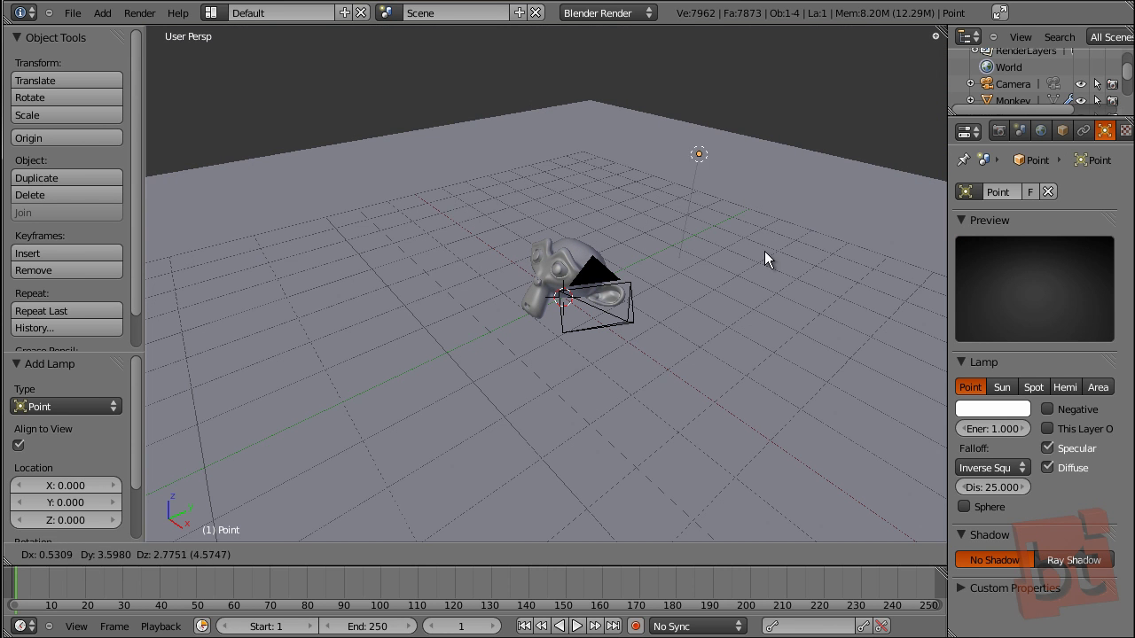
{"action": "left_click", "coordinate": [760, 243]}
Step: Shift the lamp about 1.1 units along X only and widen the properties area
{"action": "middle_click_drag", "start_coordinate": [759, 243], "coordinate": [747, 217]}
{"action": "left_click_drag", "start_coordinate": [802, 134], "coordinate": [851, 135]}
{"action": "middle_click_drag", "start_coordinate": [851, 135], "coordinate": [773, 267]}
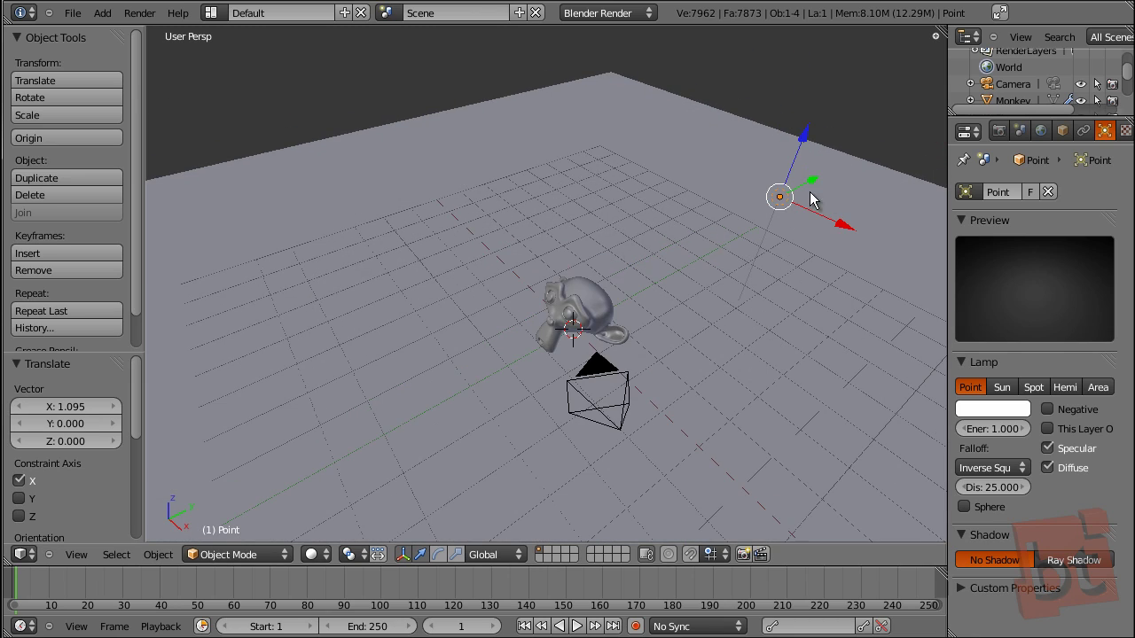
{"action": "left_click_drag", "start_coordinate": [947, 216], "coordinate": [860, 207]}
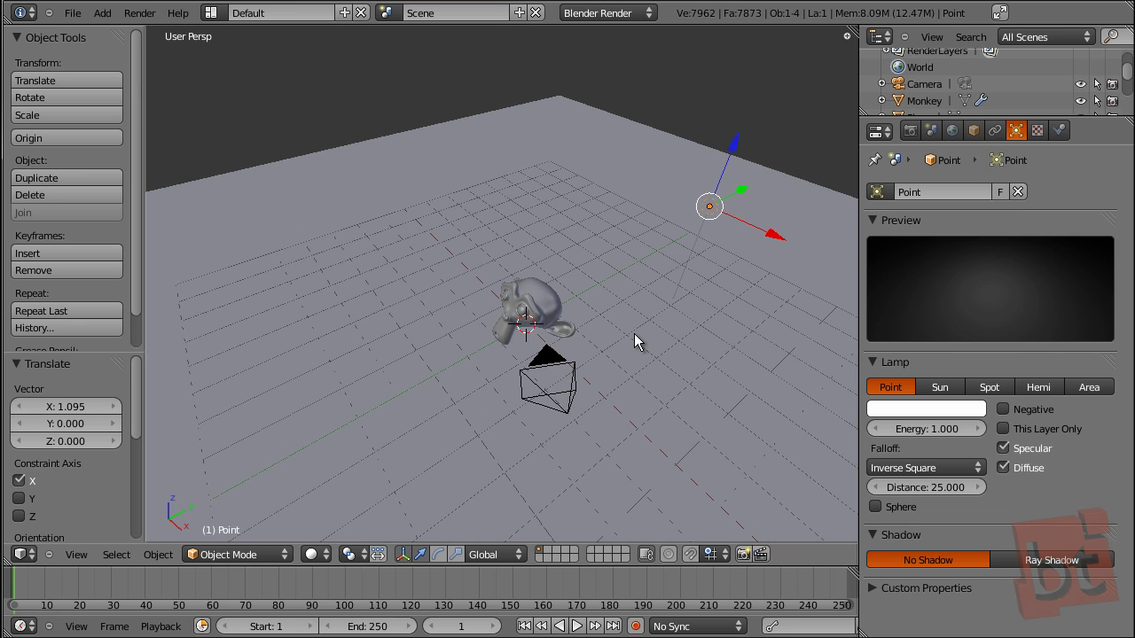
Step: Render the scene lit by the Point lamp, then return to the 3D view
{"action": "key", "text": "F12"}
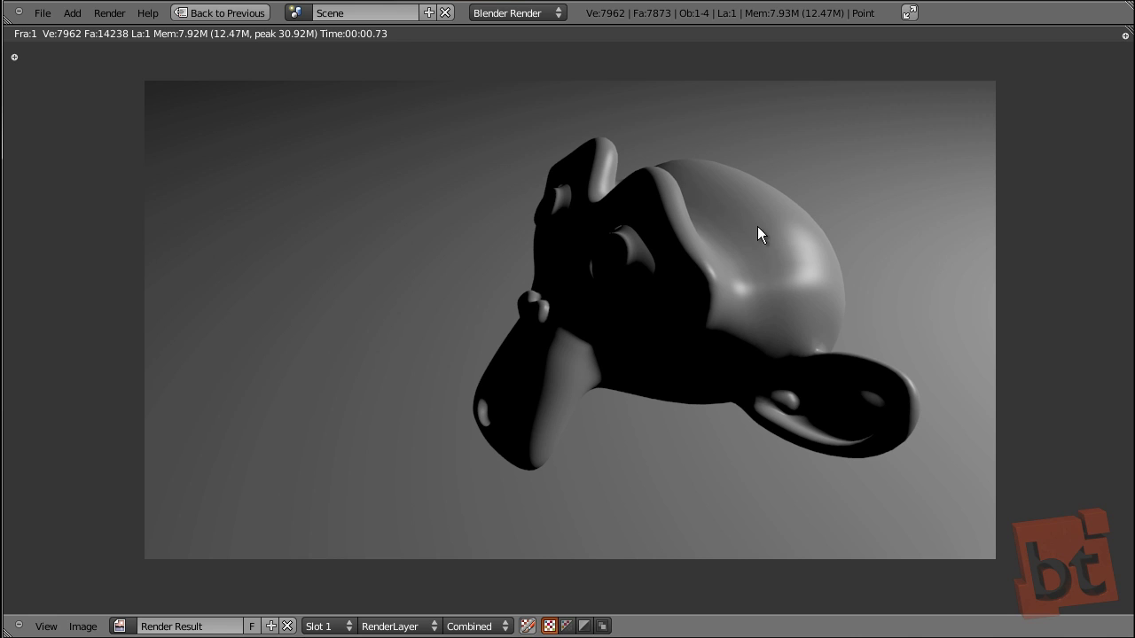
{"action": "key", "text": "Escape"}
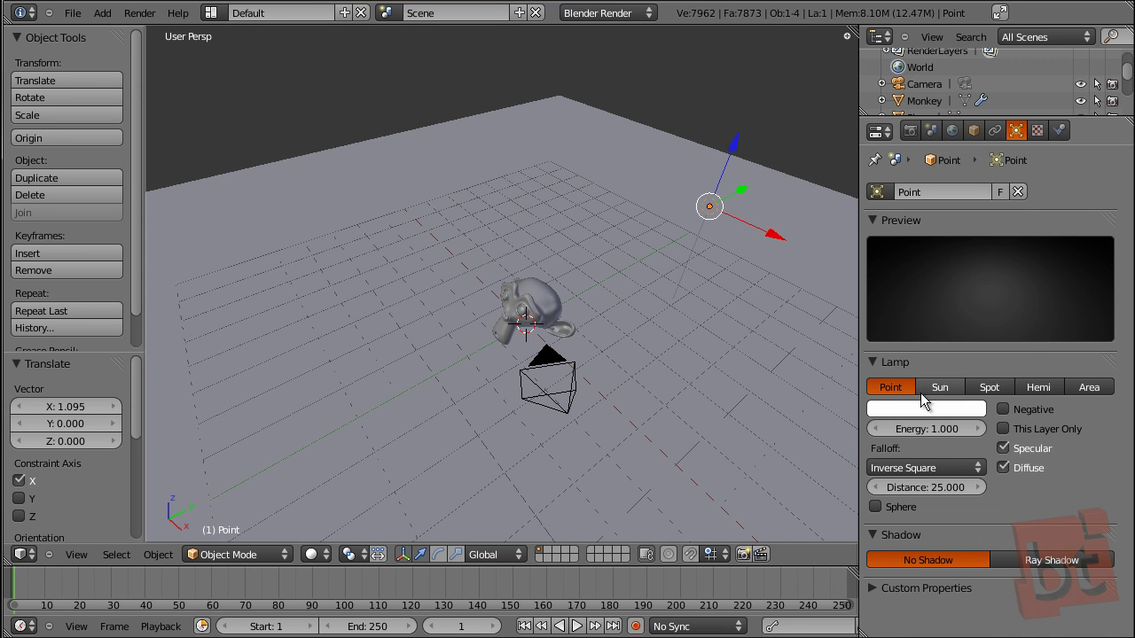
{"action": "middle_click_drag", "start_coordinate": [678, 284], "coordinate": [694, 209]}
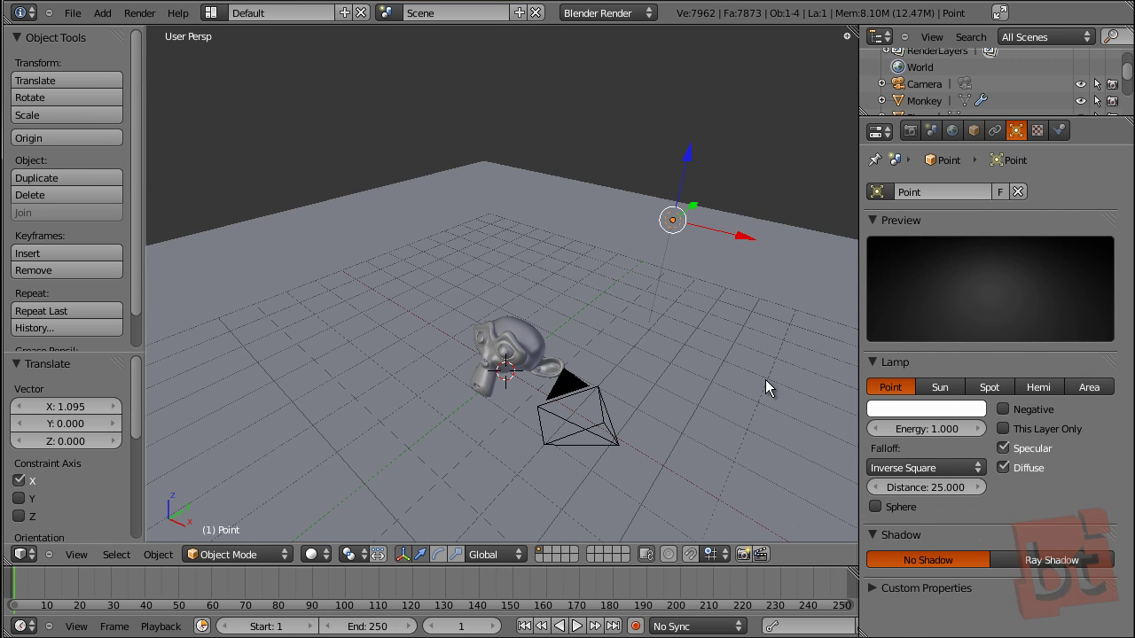
Step: Change the lamp type to Sun and inspect its direction line in the 3D view
{"action": "left_click", "coordinate": [942, 386]}
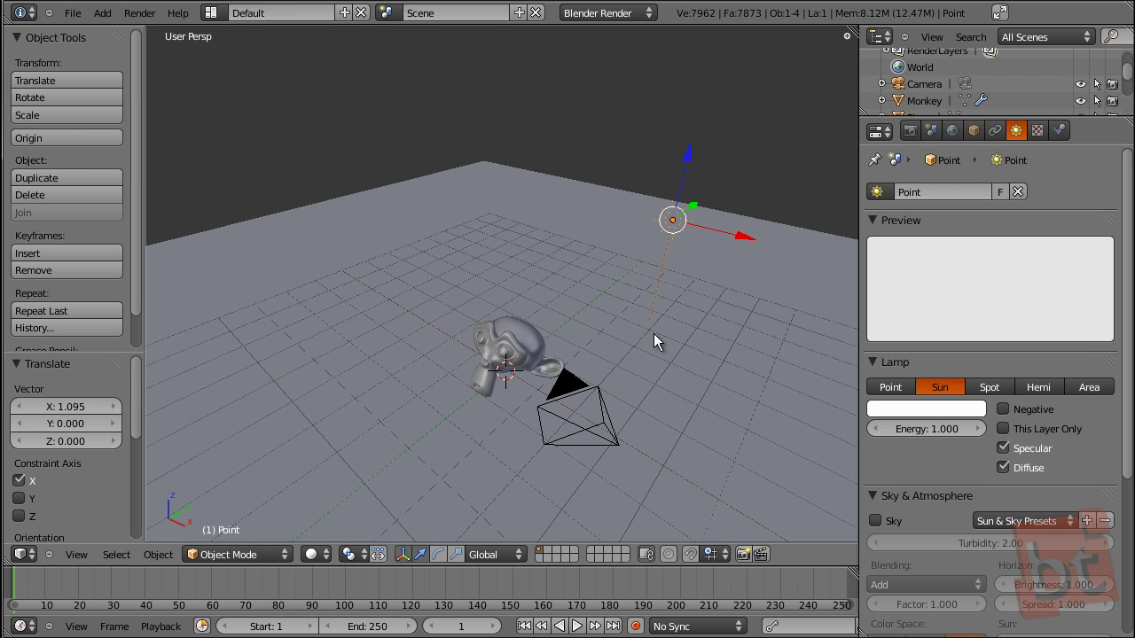
{"action": "middle_click_drag", "start_coordinate": [649, 323], "coordinate": [696, 358]}
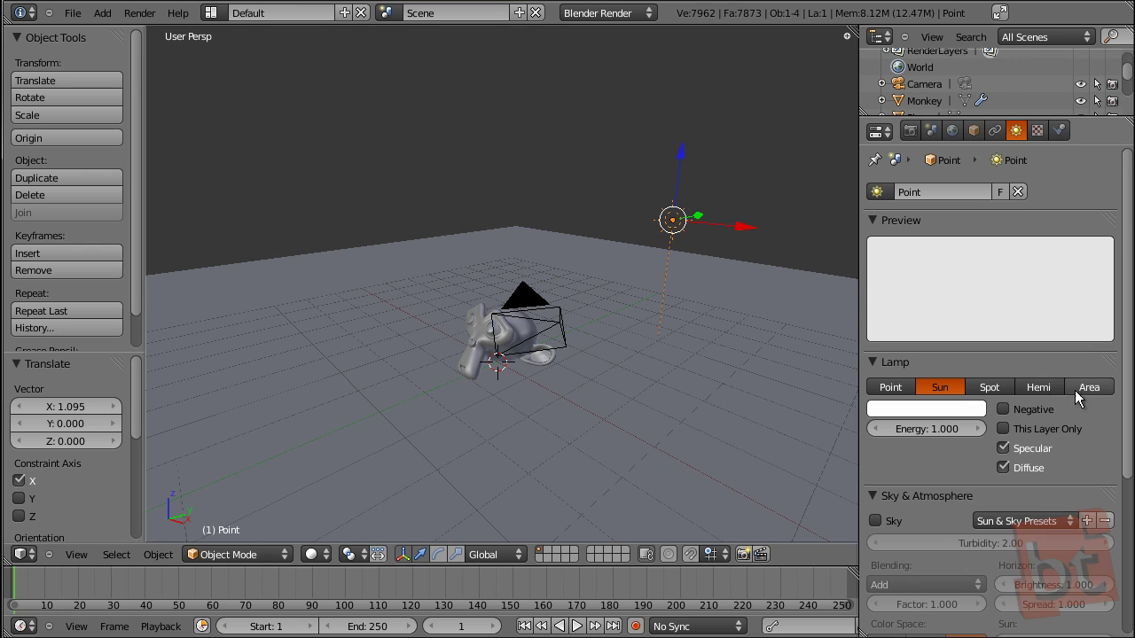
Step: Try the Spot lamp type, look through its shadow and spot shape settings, and return the lamp to Point
{"action": "left_click", "coordinate": [1010, 384]}
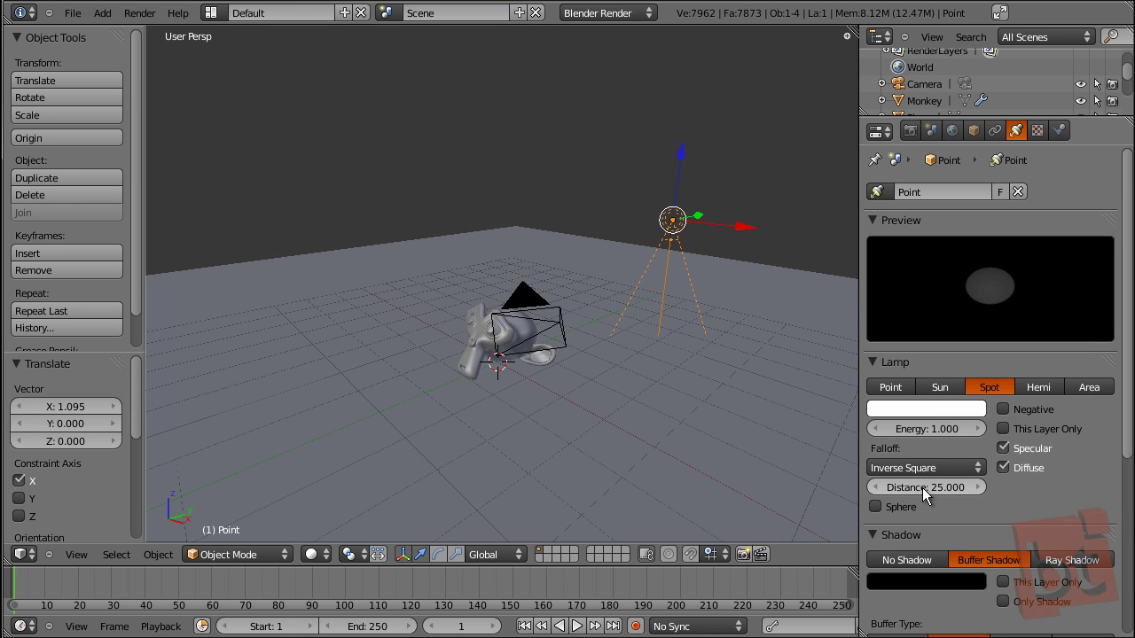
{"action": "middle_click_drag", "start_coordinate": [1033, 518], "coordinate": [1033, 417]}
{"action": "scroll", "coordinate": [1016, 281], "scroll_direction": "up", "scroll_amount": 3}
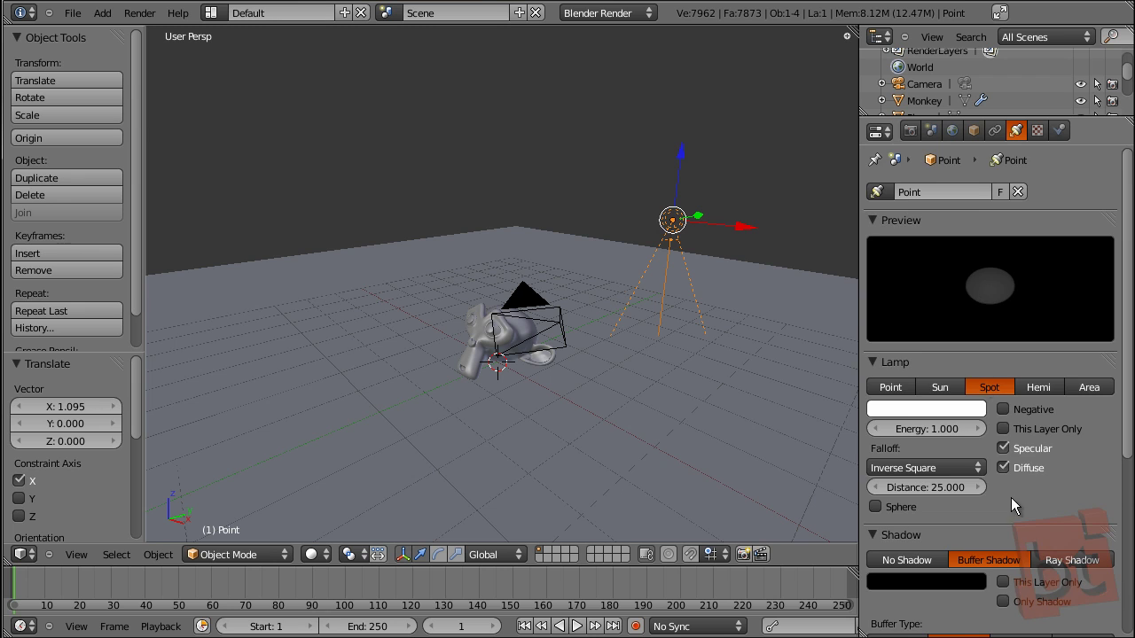
{"action": "scroll", "coordinate": [1012, 343], "scroll_direction": "down", "scroll_amount": 6}
{"action": "scroll", "coordinate": [995, 287], "scroll_direction": "down", "scroll_amount": 2}
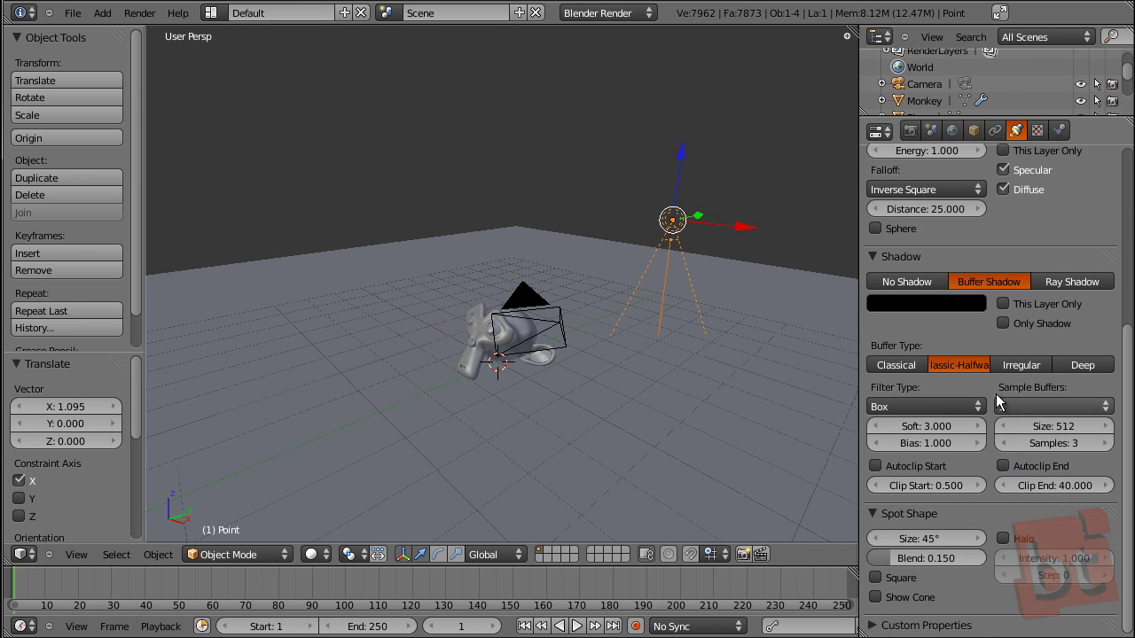
{"action": "scroll", "coordinate": [993, 251], "scroll_direction": "up", "scroll_amount": 8}
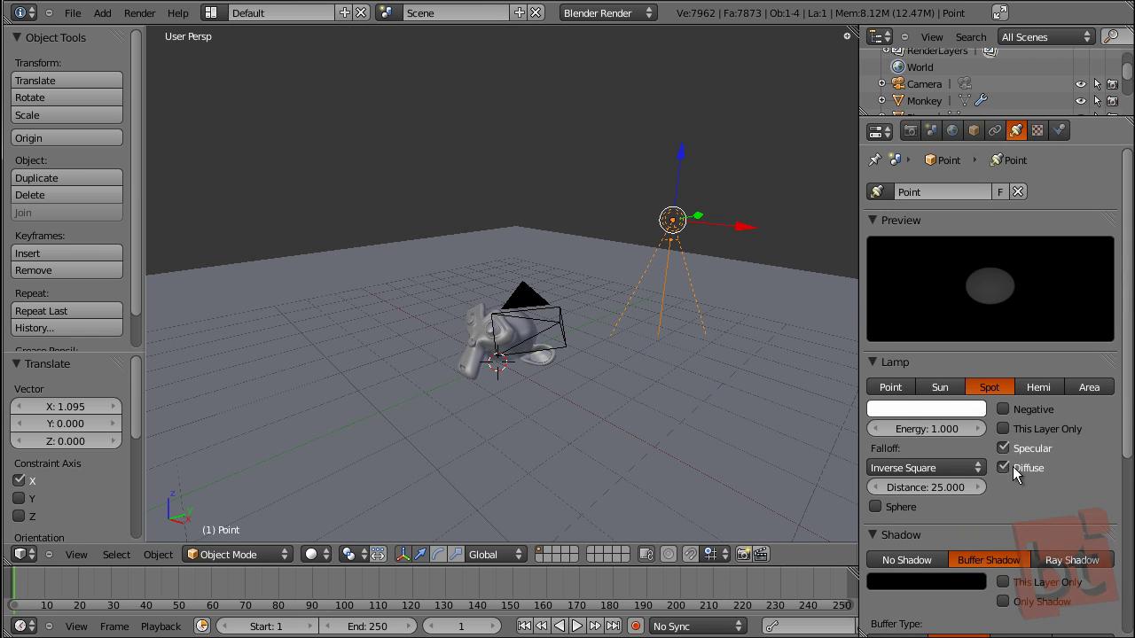
{"action": "left_click", "coordinate": [886, 388]}
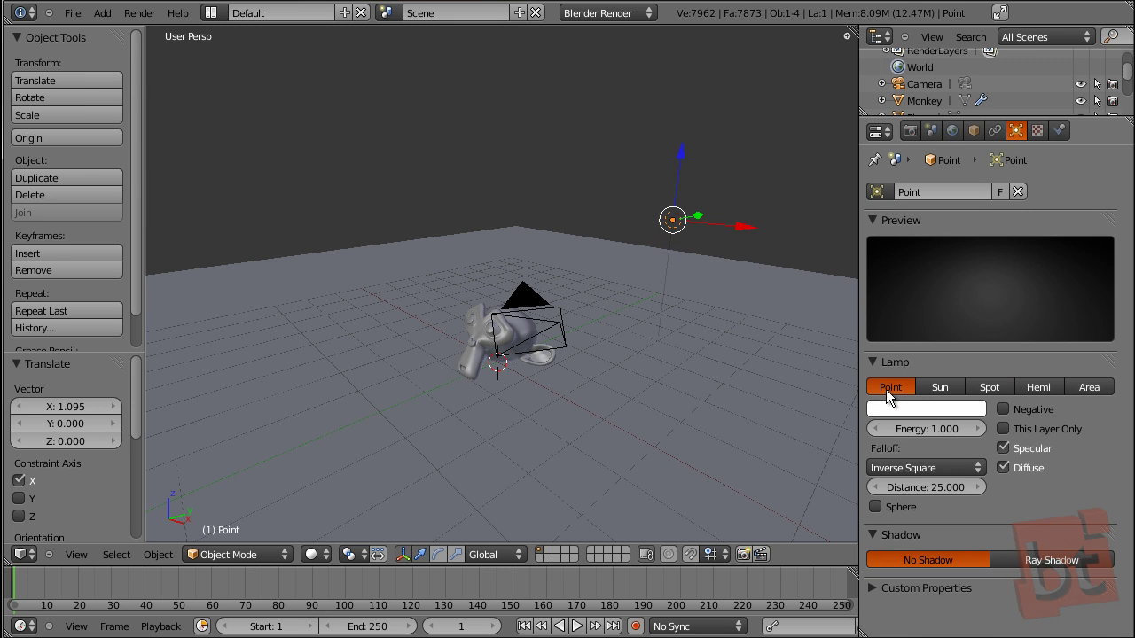
Step: Try the Hemi and Area lamp types and inspect the Area lamp's shape and direction around the scene
{"action": "left_click", "coordinate": [1043, 389]}
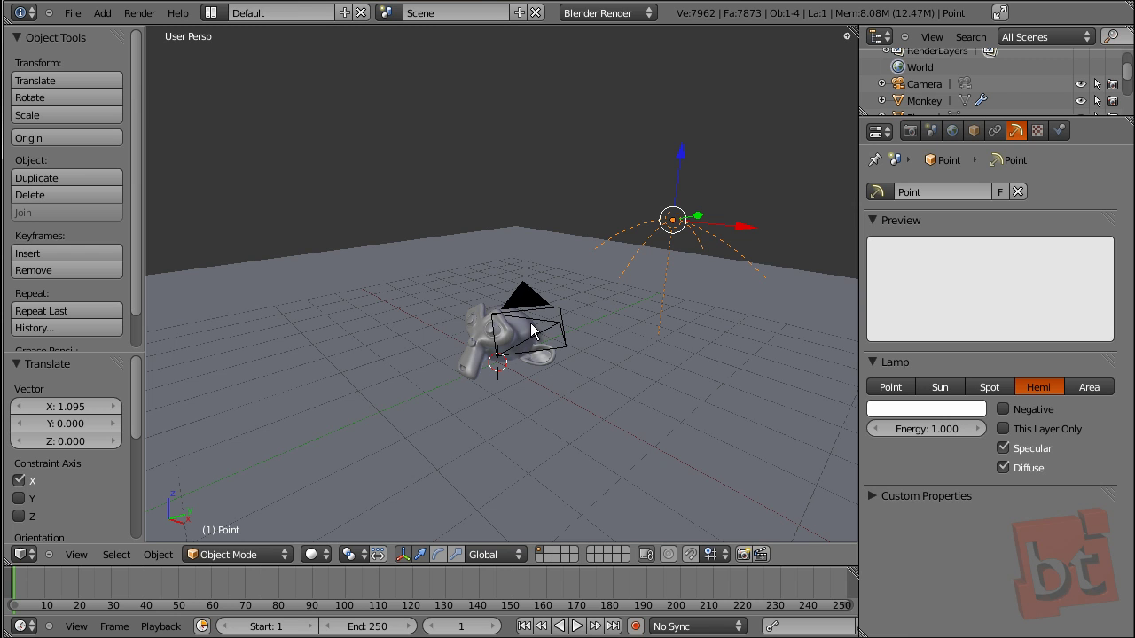
{"action": "left_click", "coordinate": [1087, 387]}
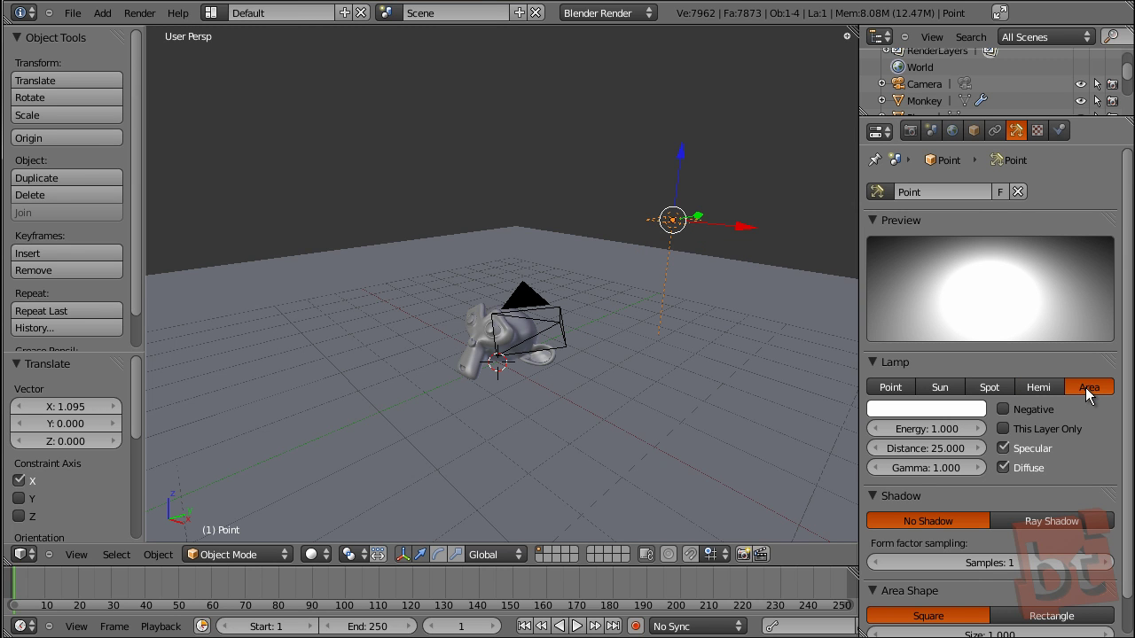
{"action": "middle_click_drag", "start_coordinate": [688, 395], "coordinate": [703, 252]}
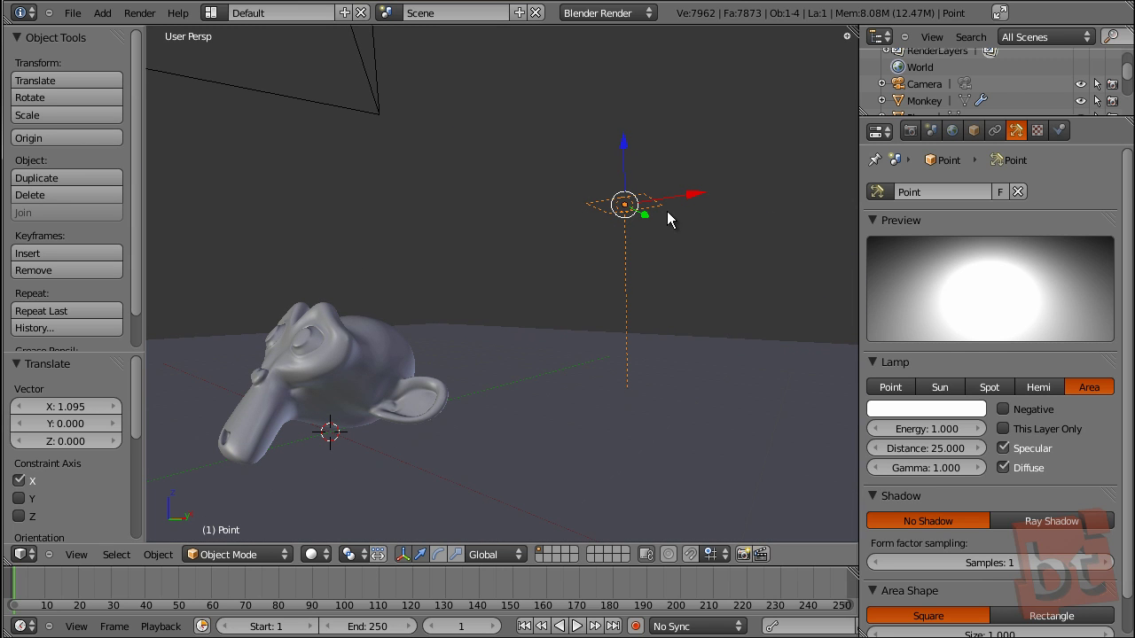
{"action": "middle_click_drag", "start_coordinate": [719, 201], "coordinate": [704, 287]}
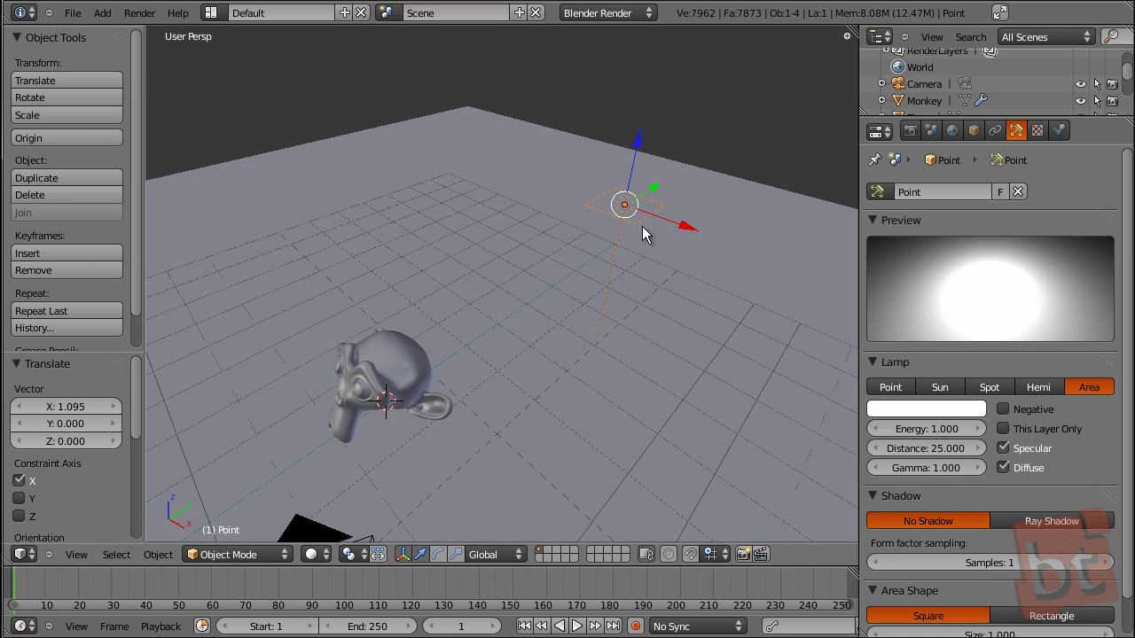
Step: Set the lamp type back to Point and render the scene
{"action": "left_click", "coordinate": [909, 387]}
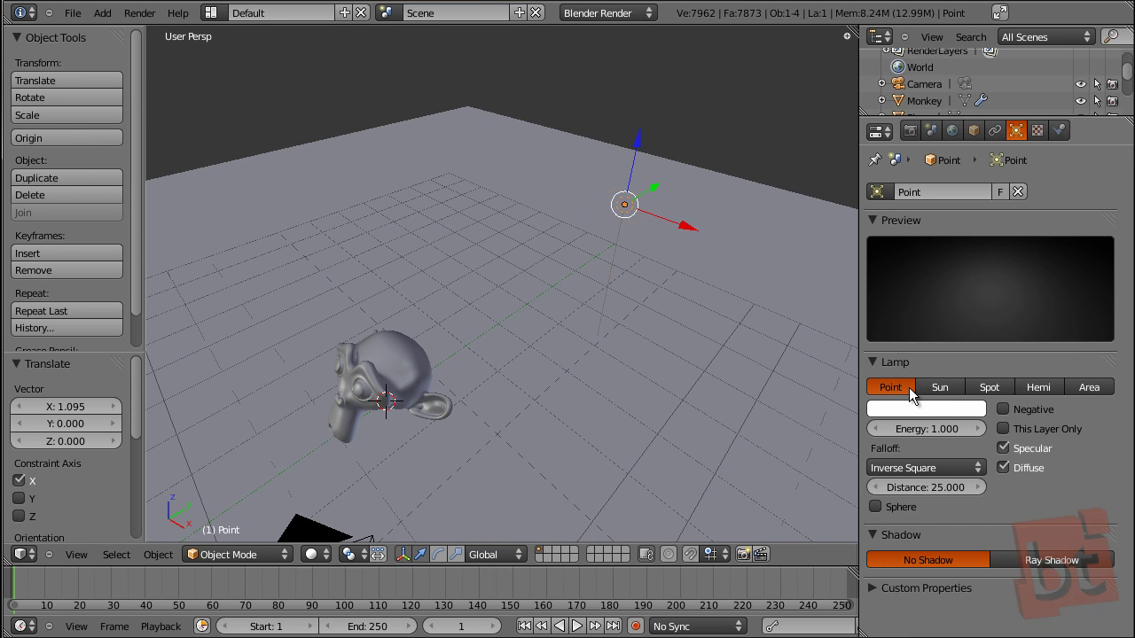
{"action": "middle_click_drag", "start_coordinate": [556, 338], "coordinate": [612, 319]}
{"action": "key", "text": "F12"}
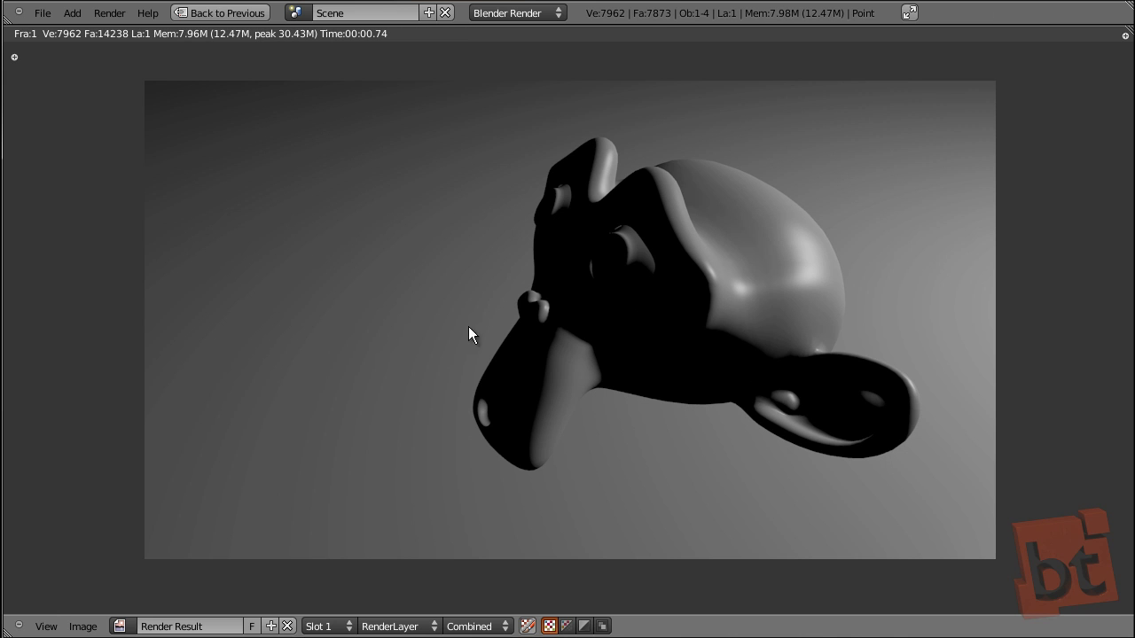
Step: Turn on Ray Shadow for the Point lamp and render the scene to check the cast shadow
{"action": "key", "text": "Escape"}
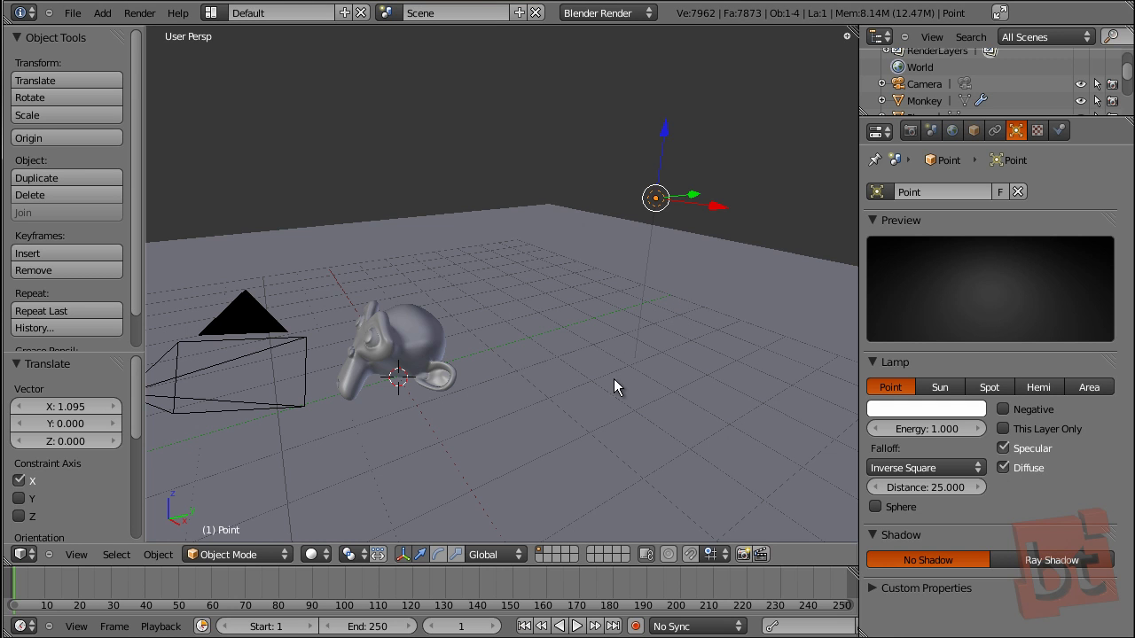
{"action": "middle_click_drag", "start_coordinate": [616, 352], "coordinate": [675, 364]}
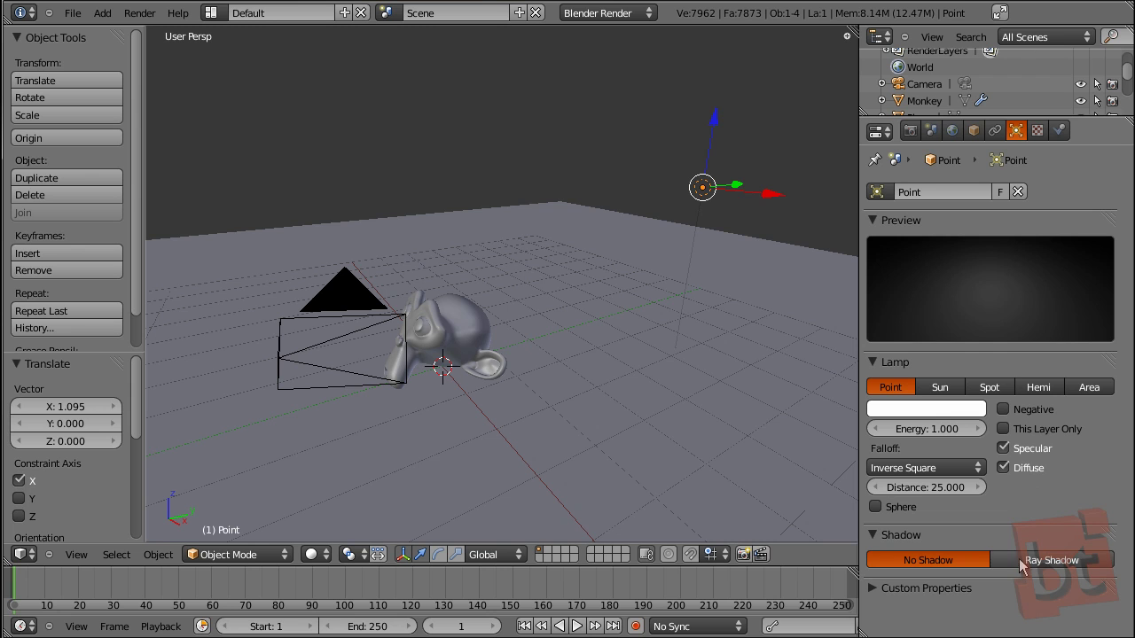
{"action": "left_click", "coordinate": [1049, 560]}
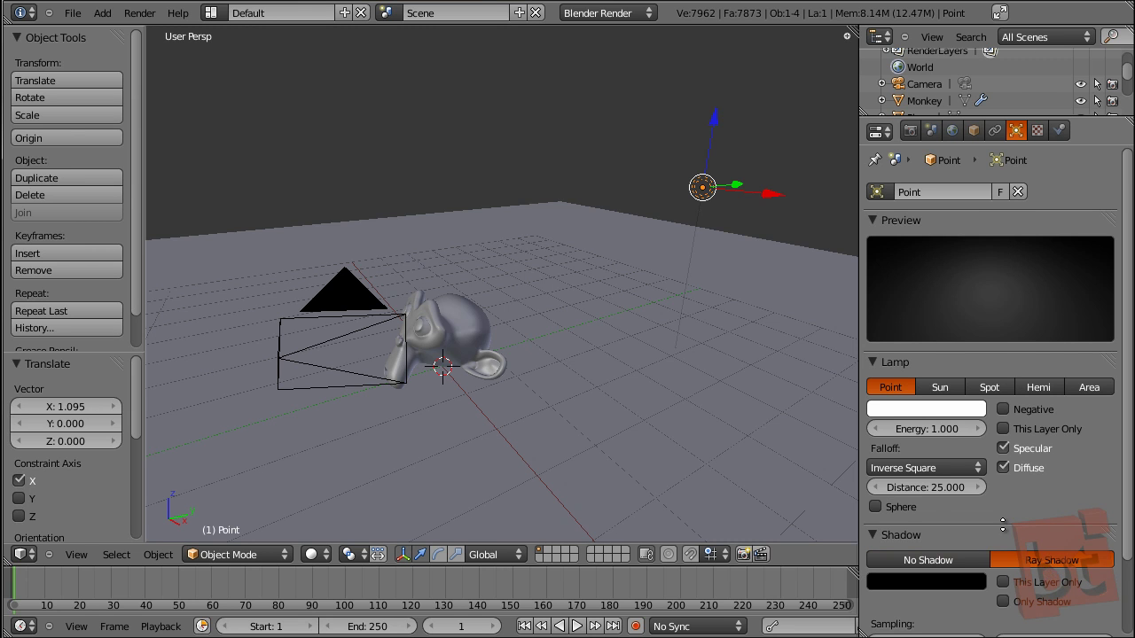
{"action": "scroll", "coordinate": [1002, 527], "scroll_direction": "down", "scroll_amount": 3}
{"action": "key", "text": "F12"}
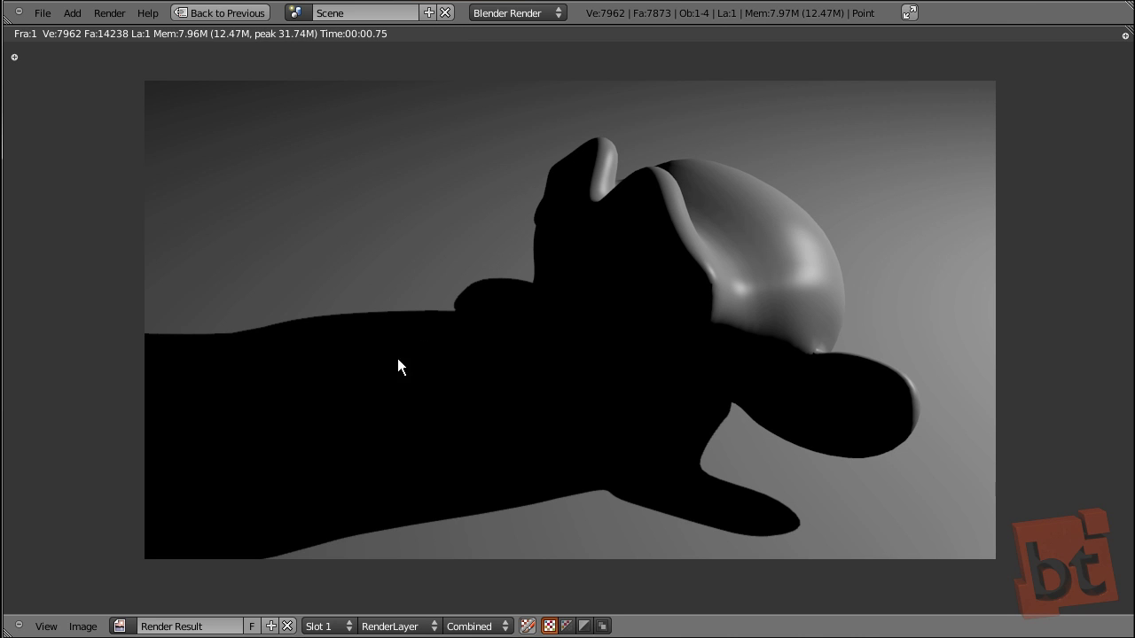
{"action": "key", "text": "Escape"}
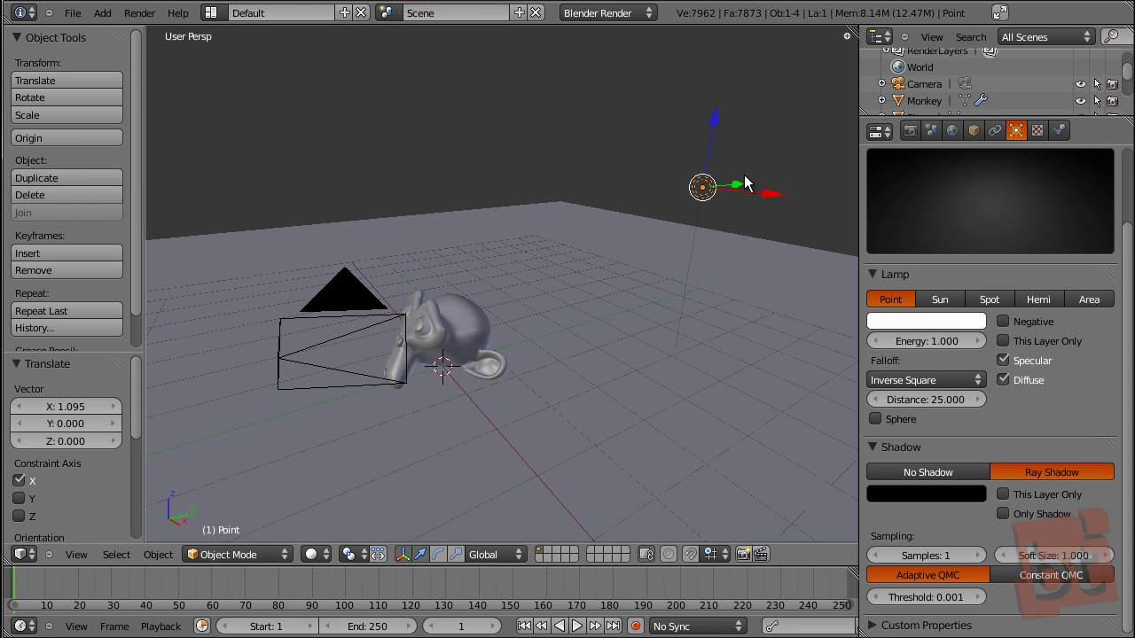
Step: Move the lamp by about -1.0 in X, -0.7 in Y and 1.3 in Z, and shift it about 1.3 units along X
{"action": "key", "text": "g"}
{"action": "left_click", "coordinate": [732, 210]}
{"action": "middle_click_drag", "start_coordinate": [603, 208], "coordinate": [642, 209]}
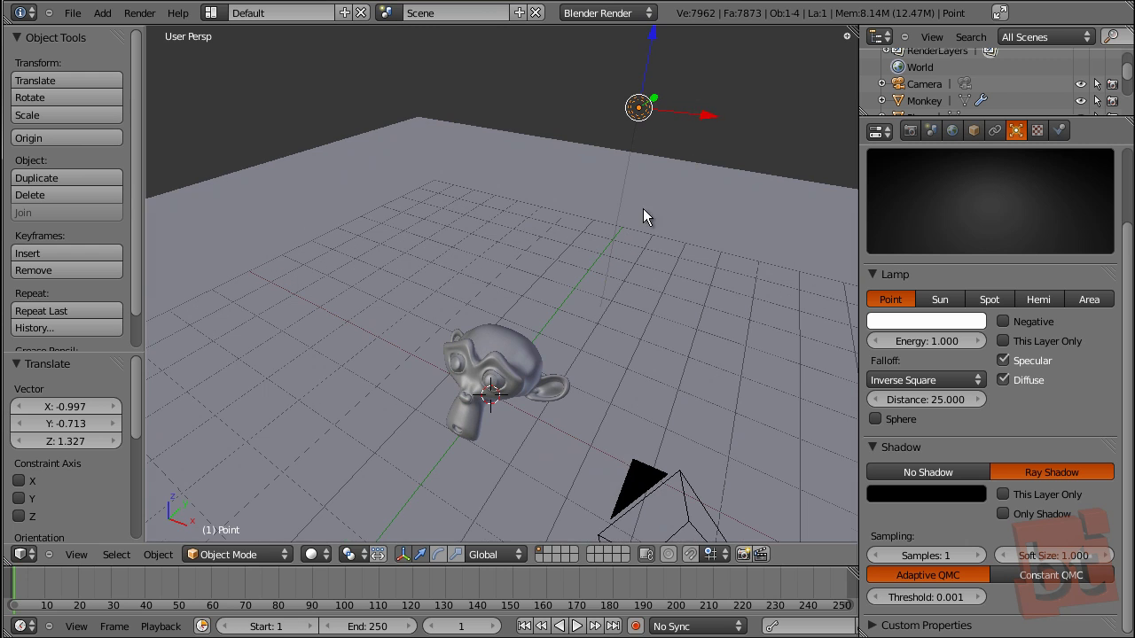
{"action": "key", "text": "g"}
{"action": "key", "text": "x"}
{"action": "key", "text": "Escape"}
{"action": "middle_click_drag", "start_coordinate": [754, 246], "coordinate": [768, 128]}
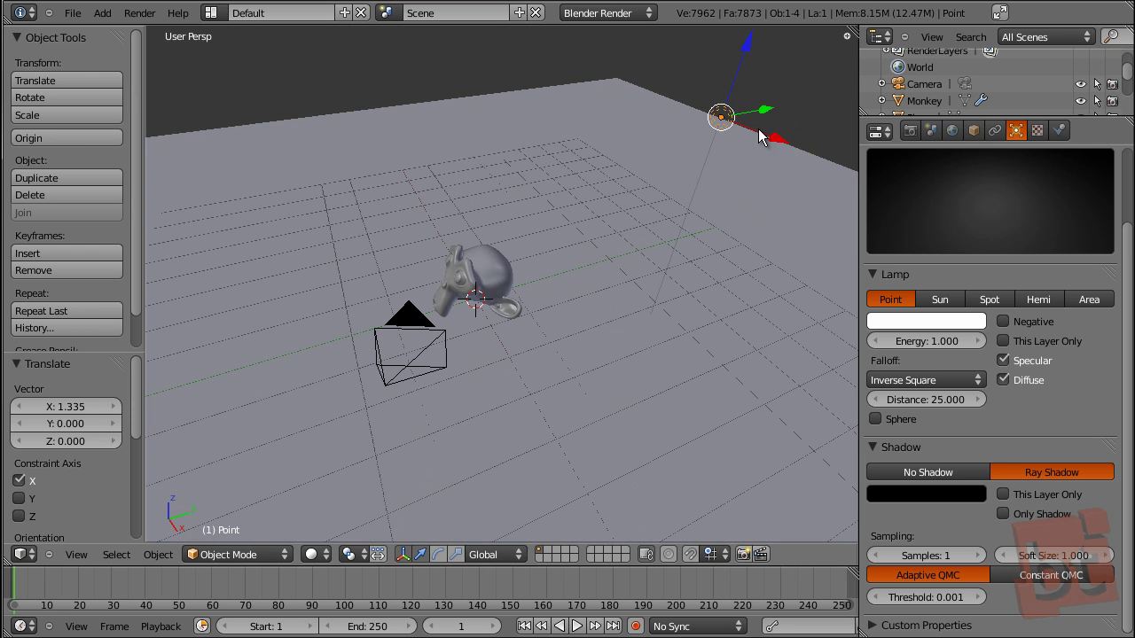
Step: Move the lamp about -0.44 units along Y and render the scene with the new shadow position
{"action": "key", "text": "g"}
{"action": "key", "text": "y"}
{"action": "left_click", "coordinate": [745, 135]}
{"action": "middle_click_drag", "start_coordinate": [571, 329], "coordinate": [611, 289]}
{"action": "key", "text": "F12"}
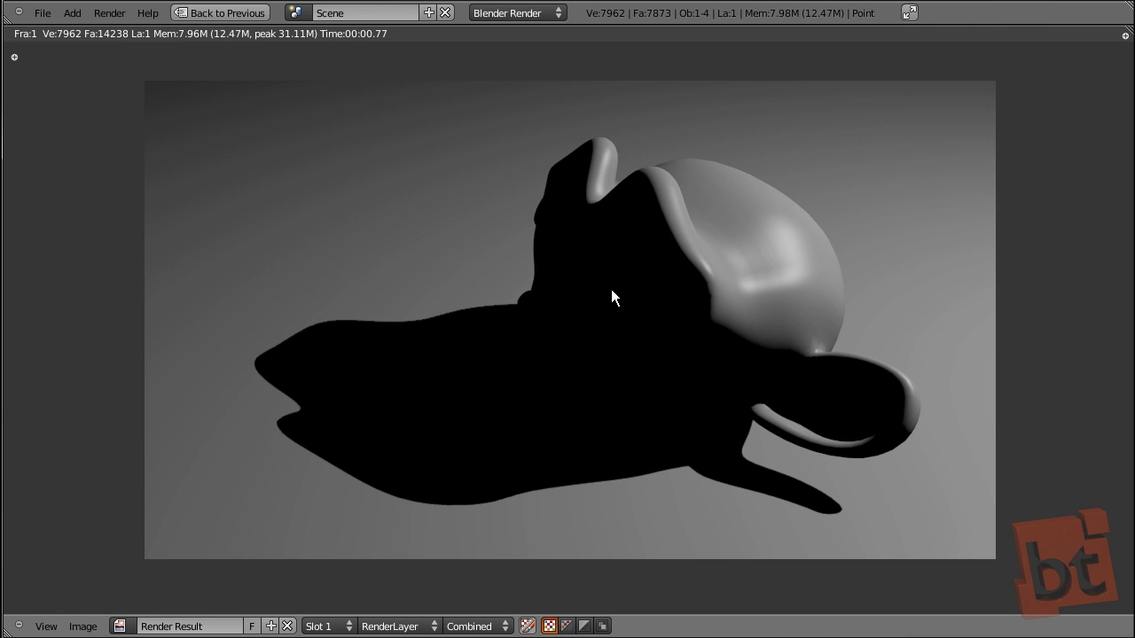
{"action": "key", "text": "Escape"}
{"action": "middle_click_drag", "start_coordinate": [603, 327], "coordinate": [610, 409]}
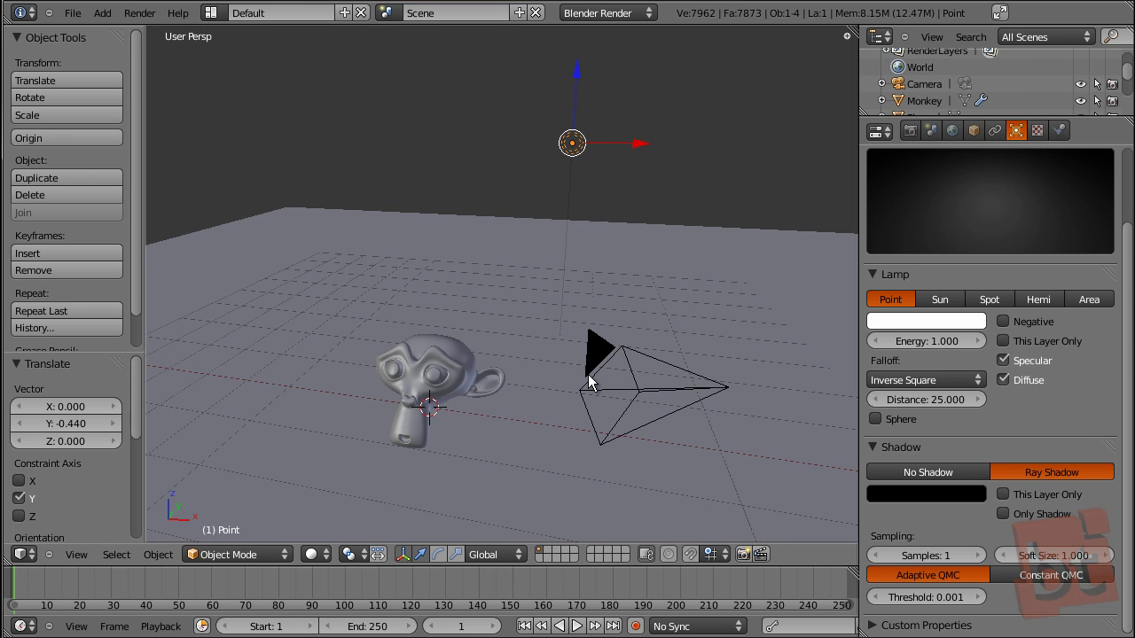
Step: Try the New Window render display with a test render of the image, and close the render window
{"action": "left_click", "coordinate": [909, 131]}
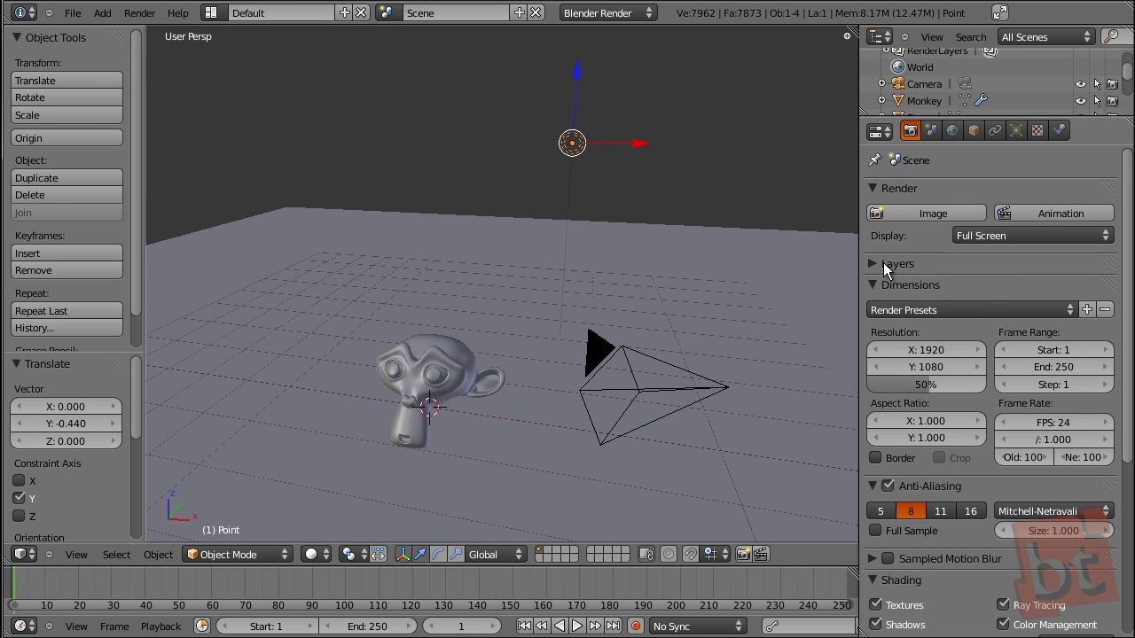
{"action": "left_click", "coordinate": [1047, 230]}
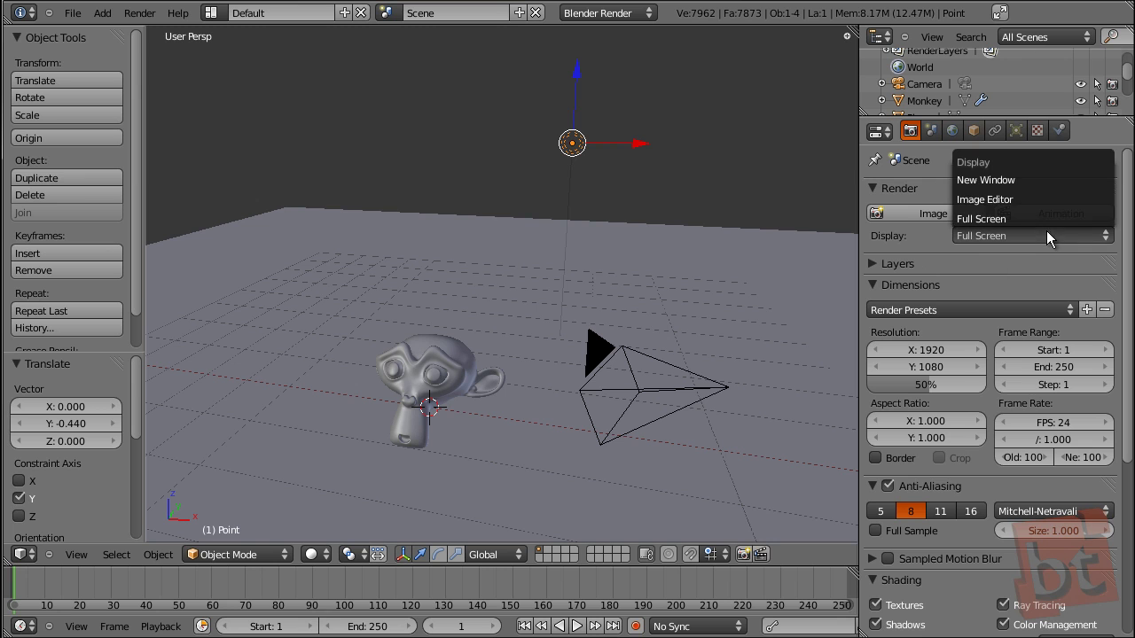
{"action": "left_click", "coordinate": [983, 182]}
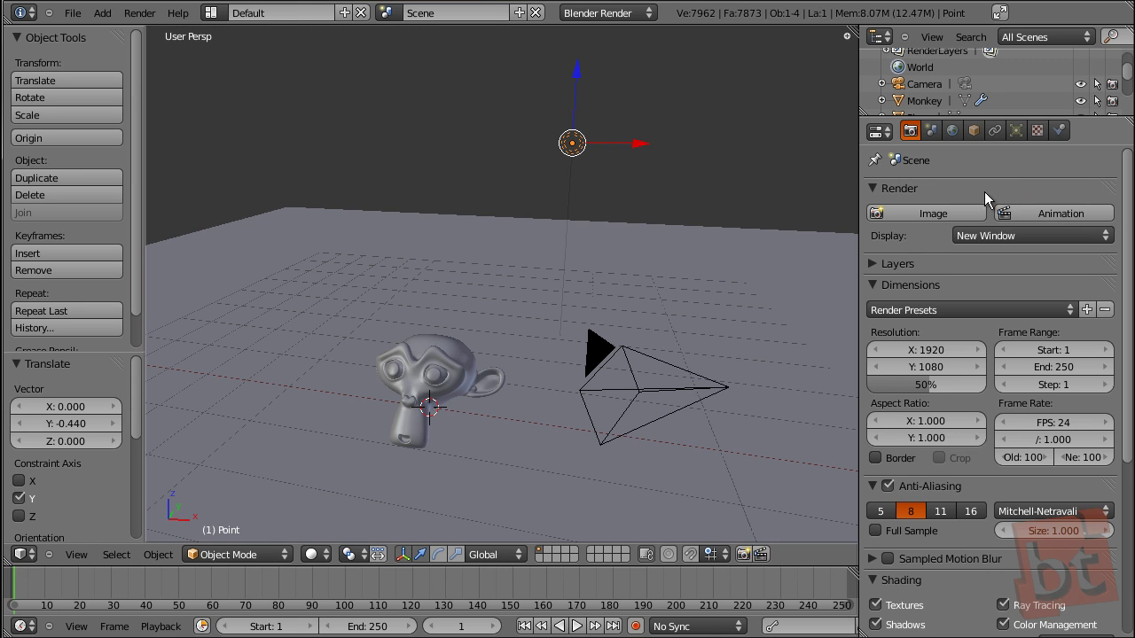
{"action": "left_click", "coordinate": [914, 209]}
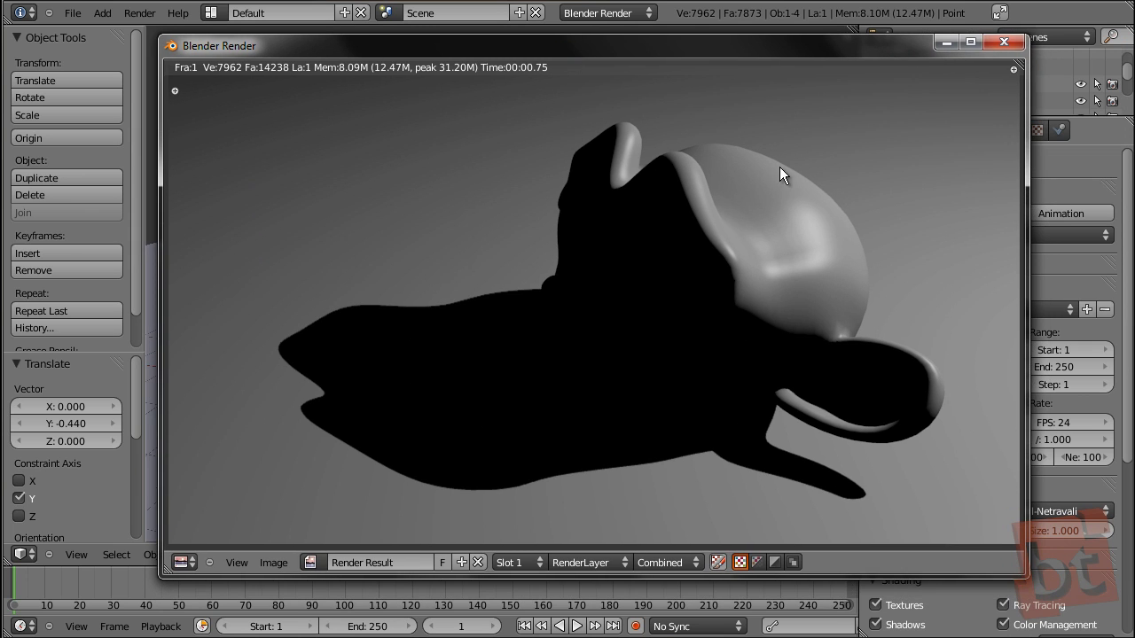
{"action": "left_click", "coordinate": [1008, 42]}
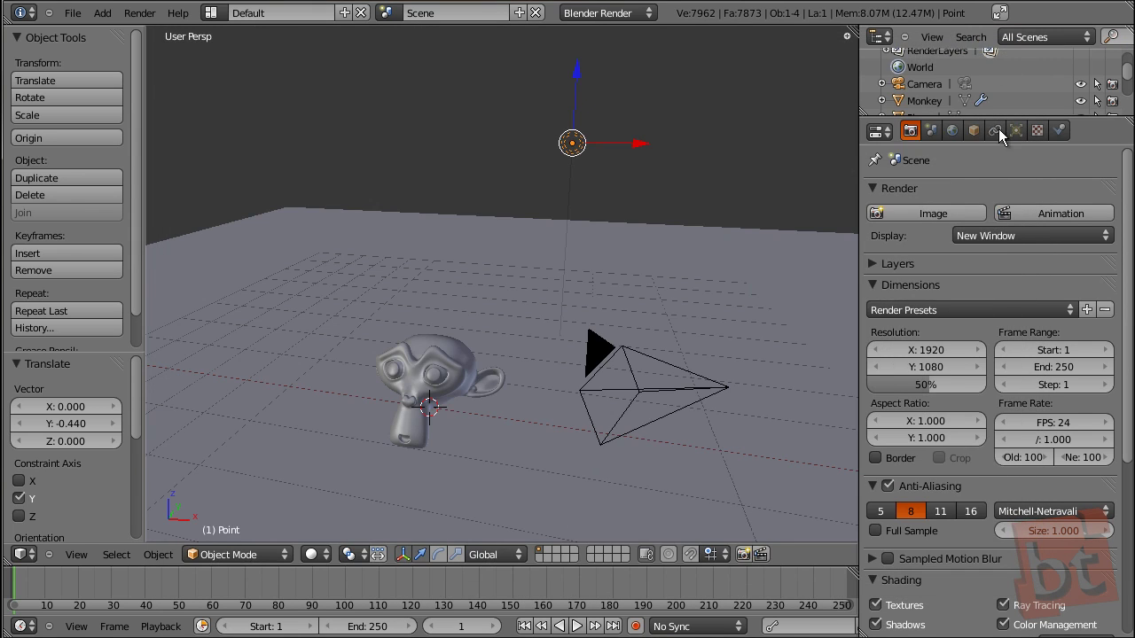
Step: Set the render display to Image Editor, render the image and look over the result before returning to the 3D view
{"action": "left_click", "coordinate": [1013, 233]}
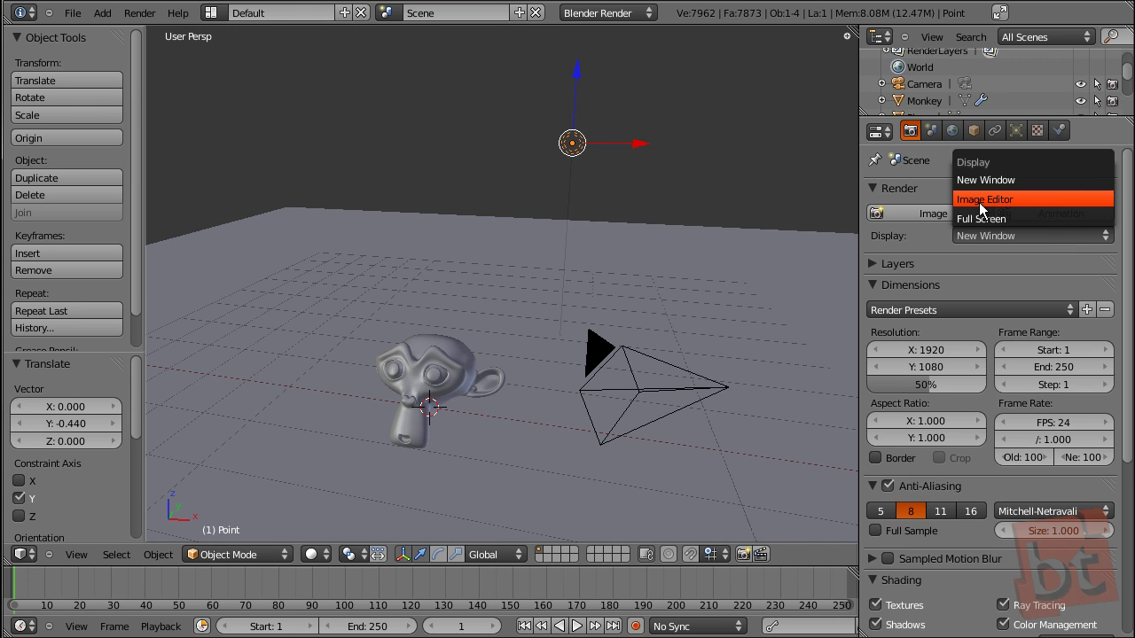
{"action": "left_click", "coordinate": [1034, 203]}
{"action": "left_click", "coordinate": [949, 212]}
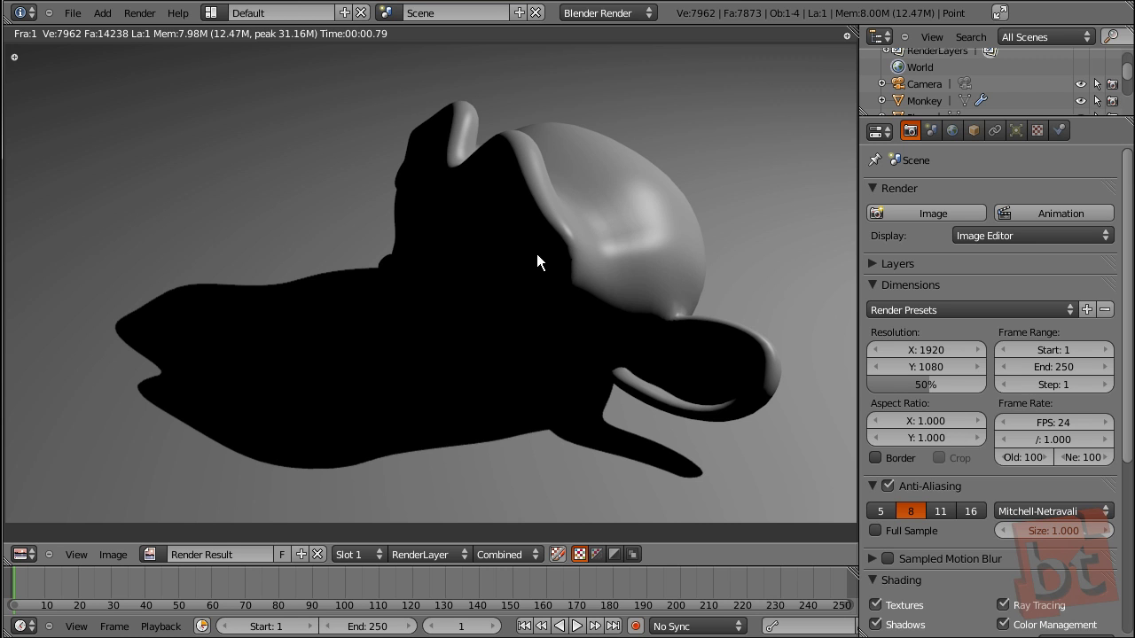
{"action": "middle_click_drag", "start_coordinate": [552, 255], "coordinate": [547, 263]}
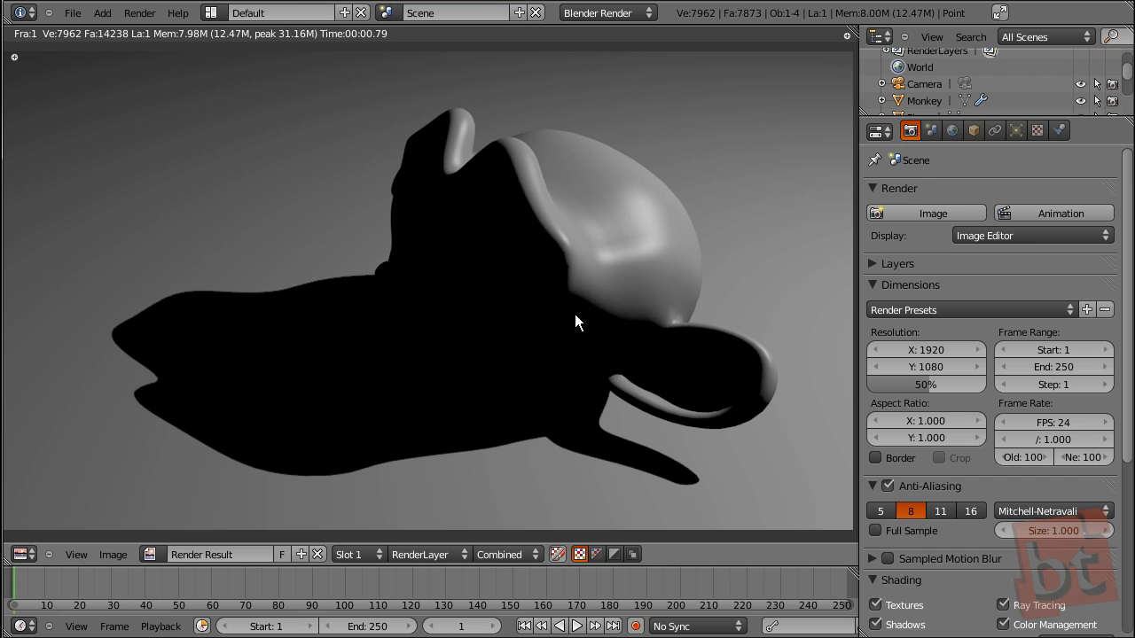
{"action": "middle_click_drag", "start_coordinate": [556, 261], "coordinate": [558, 263]}
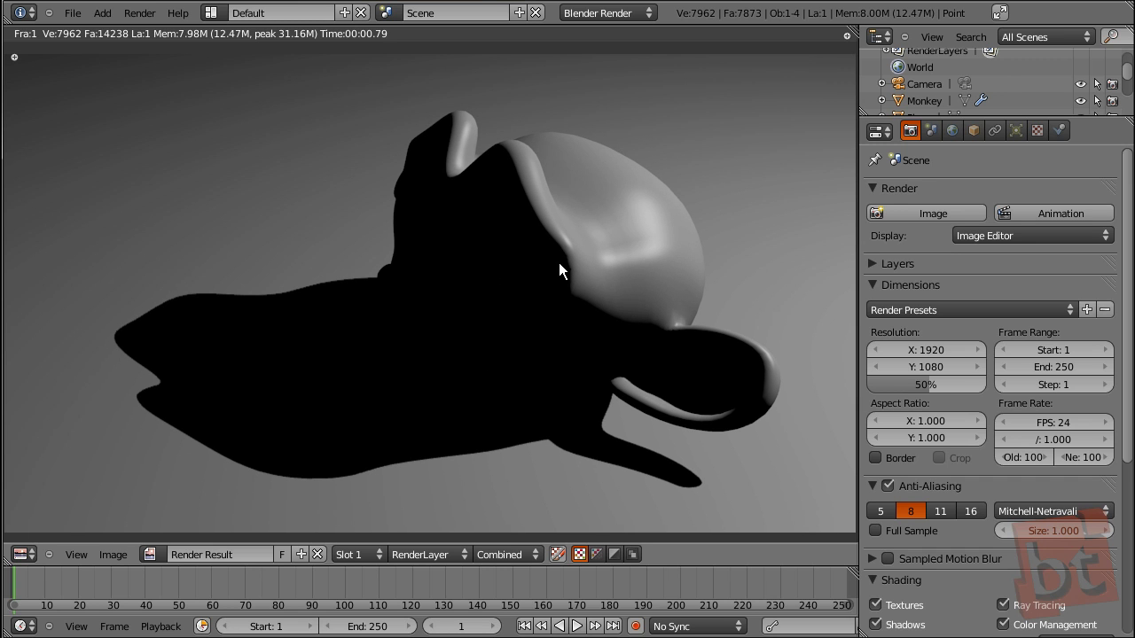
{"action": "key", "text": "Escape"}
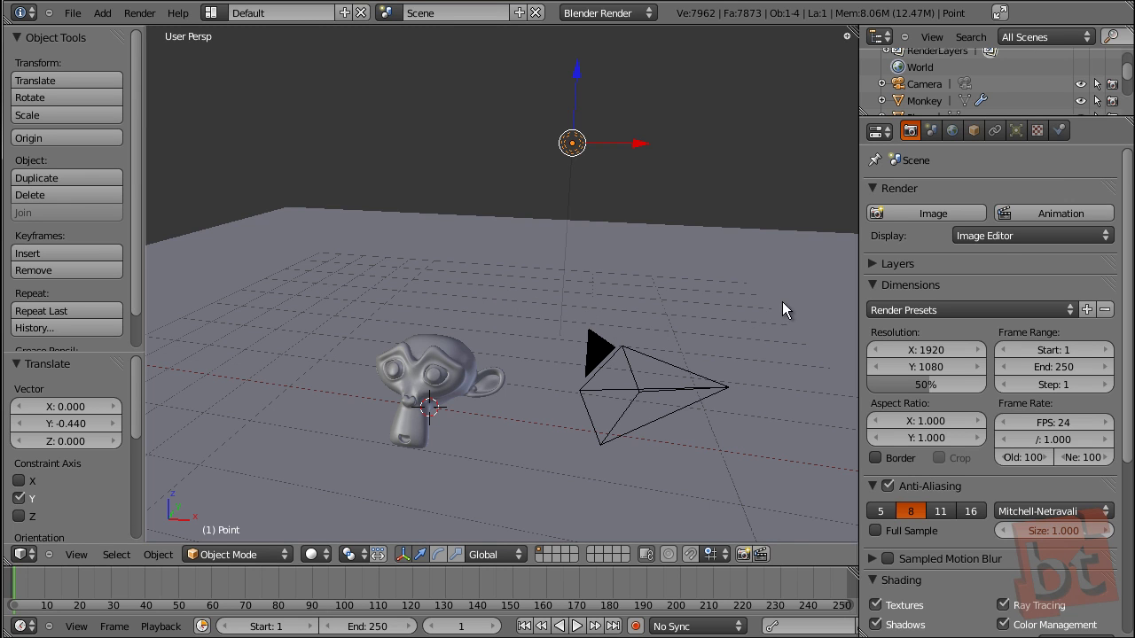
Step: Try the Full Screen render display with a test render, and set the display back to Image Editor
{"action": "left_click", "coordinate": [1000, 235]}
{"action": "left_click", "coordinate": [996, 219]}
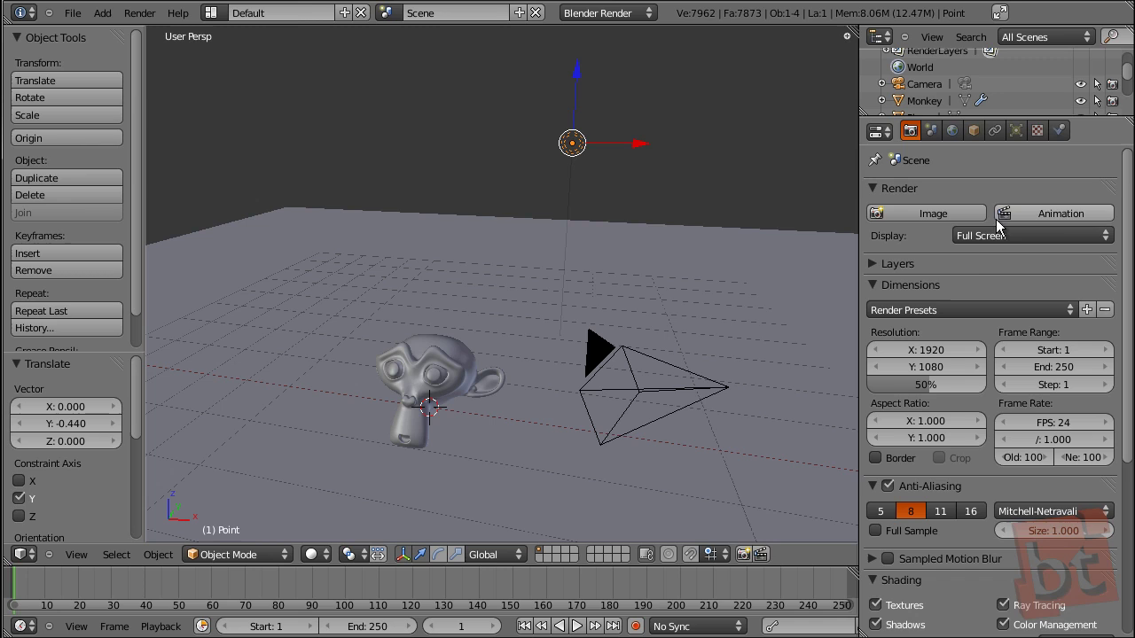
{"action": "left_click", "coordinate": [931, 213]}
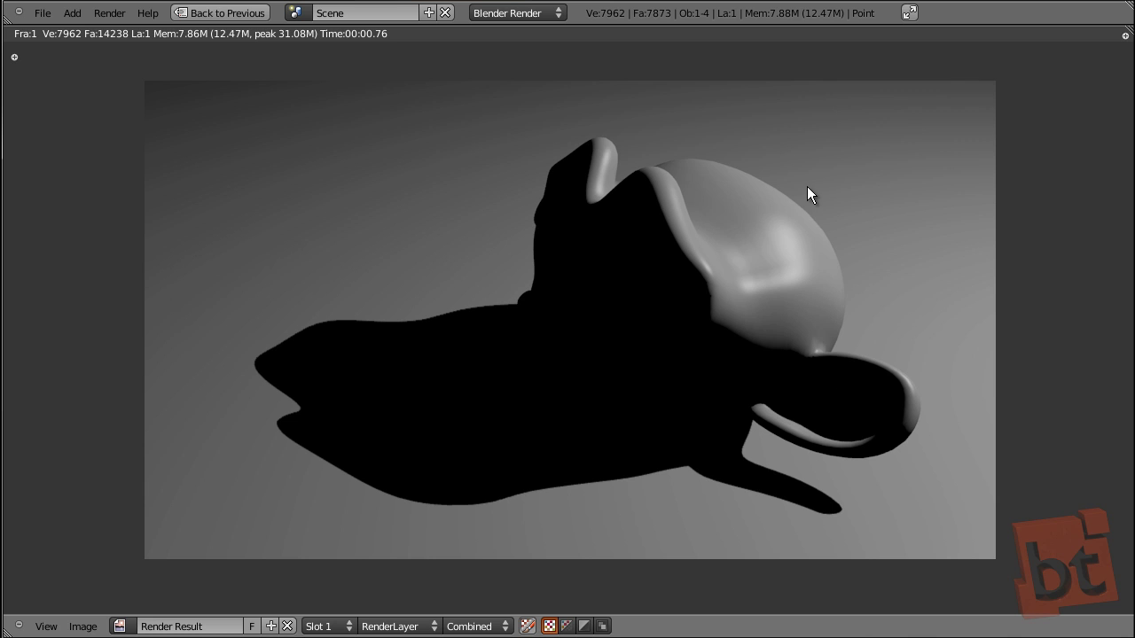
{"action": "key", "text": "Escape"}
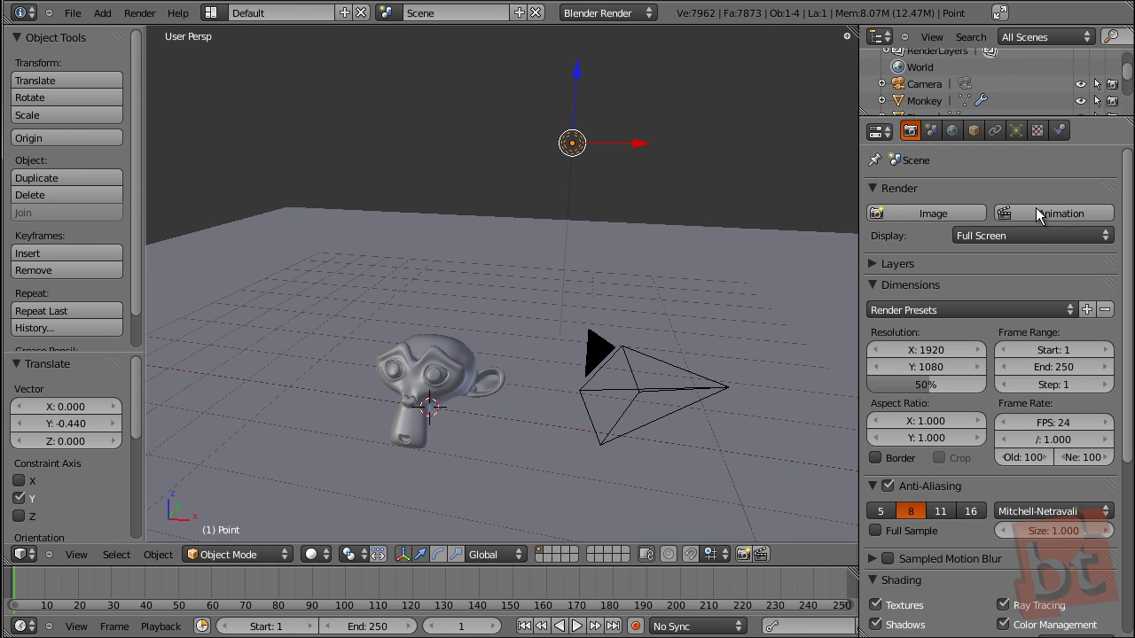
{"action": "left_click", "coordinate": [1021, 235]}
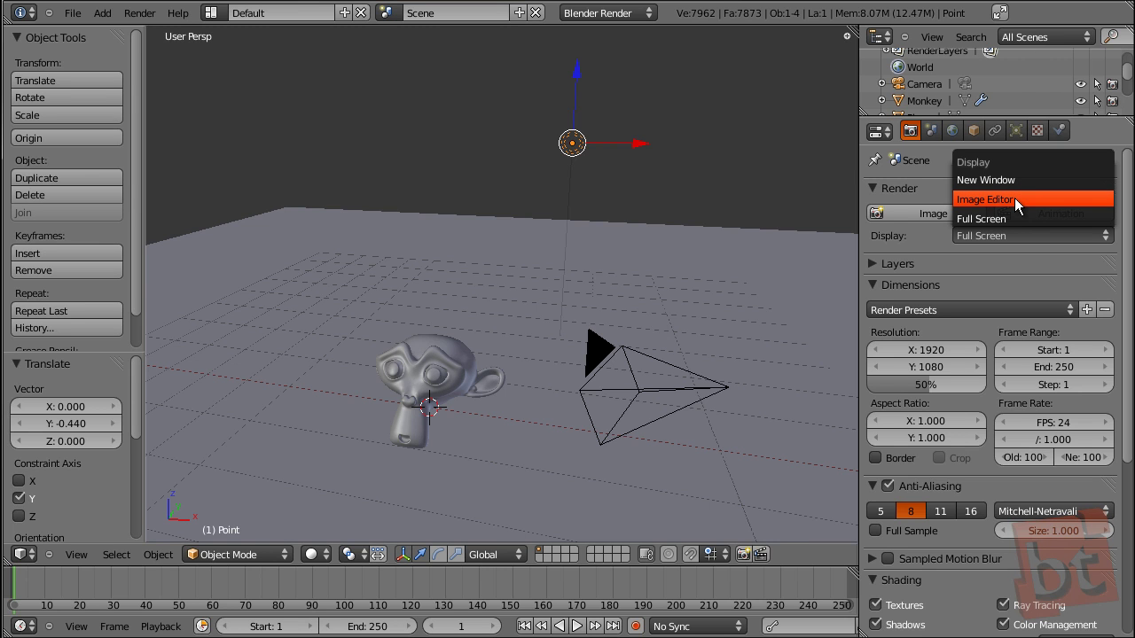
{"action": "left_click", "coordinate": [1014, 198]}
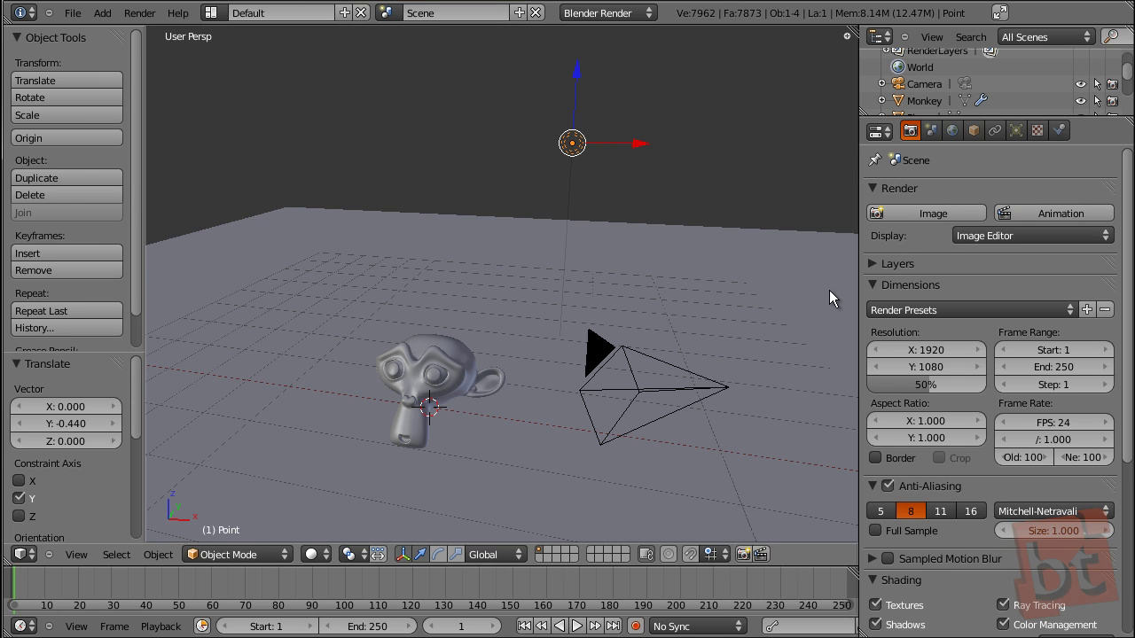
Step: Enable Border rendering in the camera view and mark a rectangular render region over the monkey's face
{"action": "scroll", "coordinate": [919, 302], "scroll_direction": "down", "scroll_amount": 2}
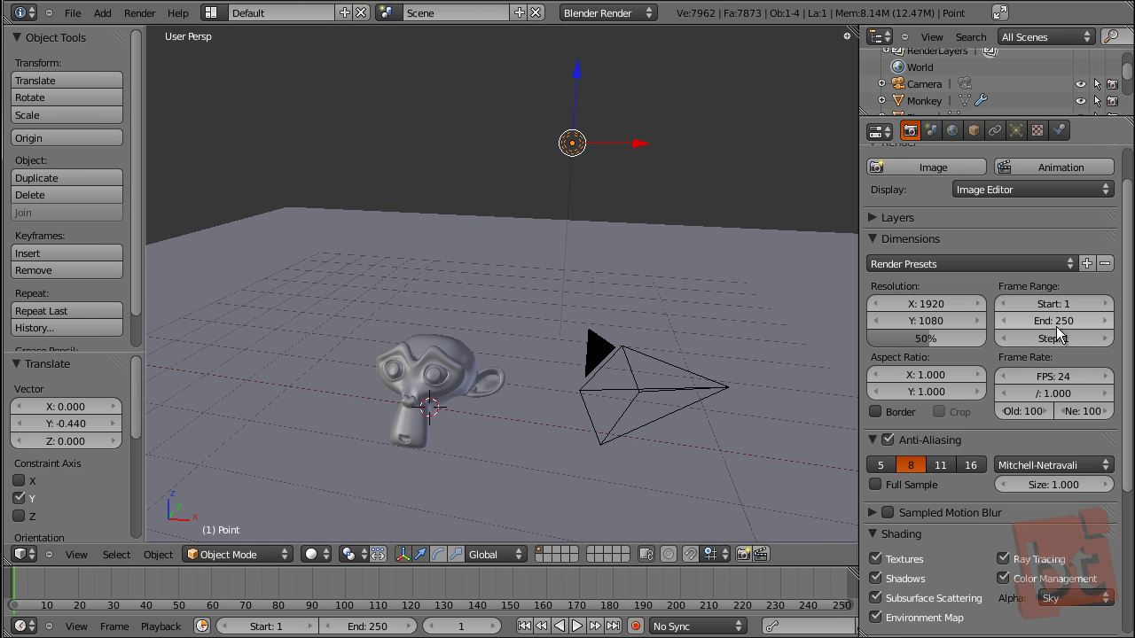
{"action": "scroll", "coordinate": [1051, 352], "scroll_direction": "down", "scroll_amount": 3}
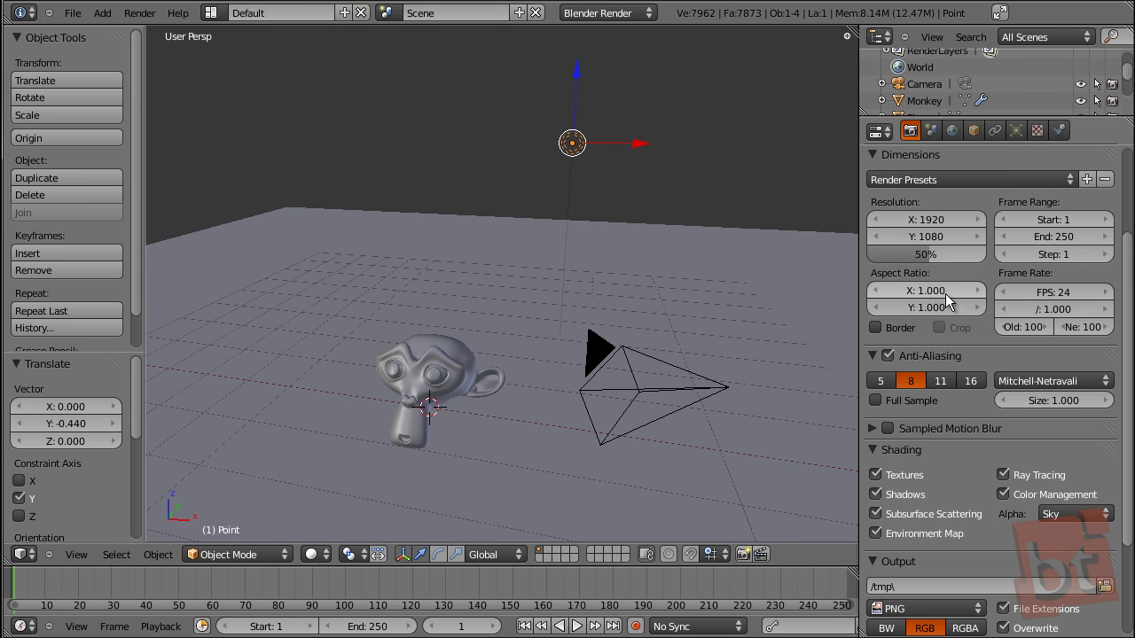
{"action": "scroll", "coordinate": [983, 306], "scroll_direction": "down", "scroll_amount": 2}
{"action": "scroll", "coordinate": [984, 301], "scroll_direction": "up", "scroll_amount": 1}
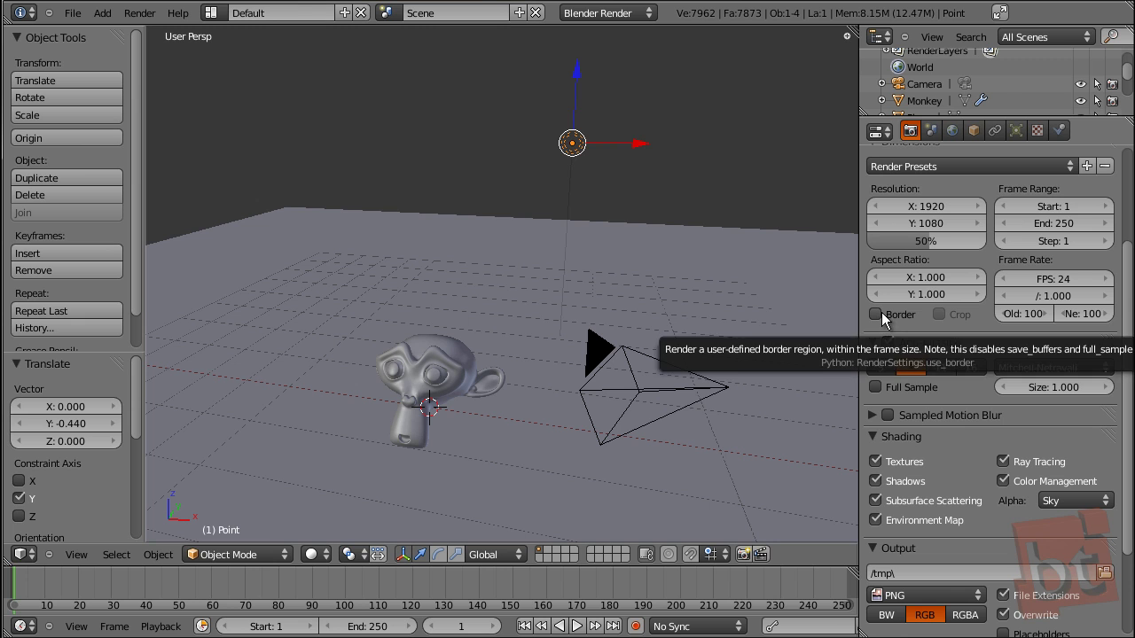
{"action": "key", "text": "KP_0"}
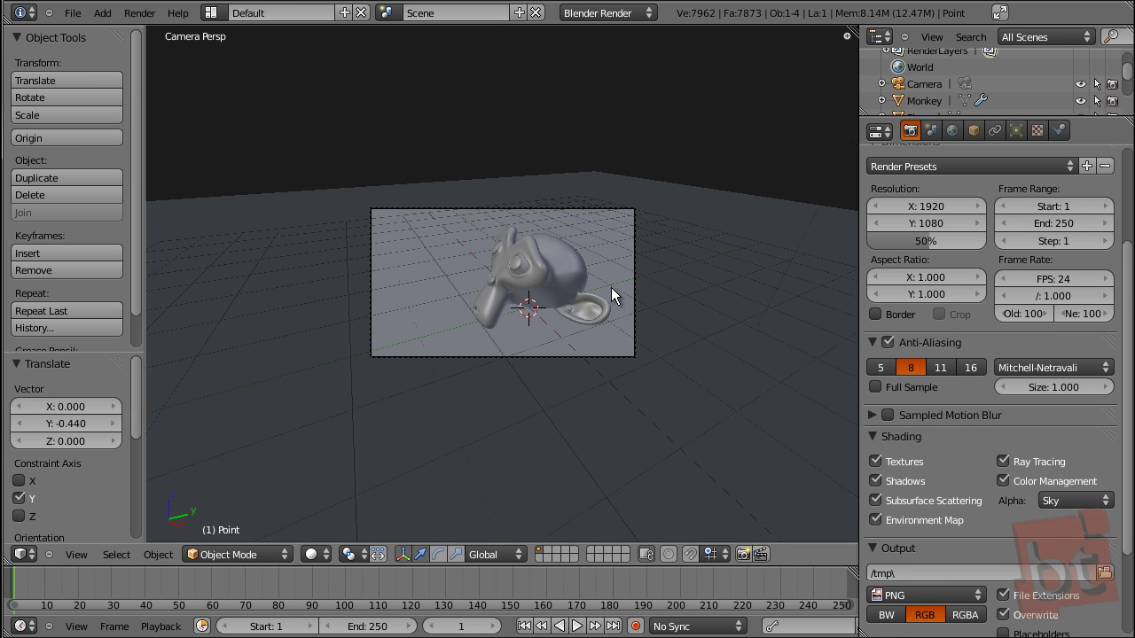
{"action": "scroll", "coordinate": [518, 255], "scroll_direction": "up", "scroll_amount": 4}
{"action": "left_click", "coordinate": [875, 314]}
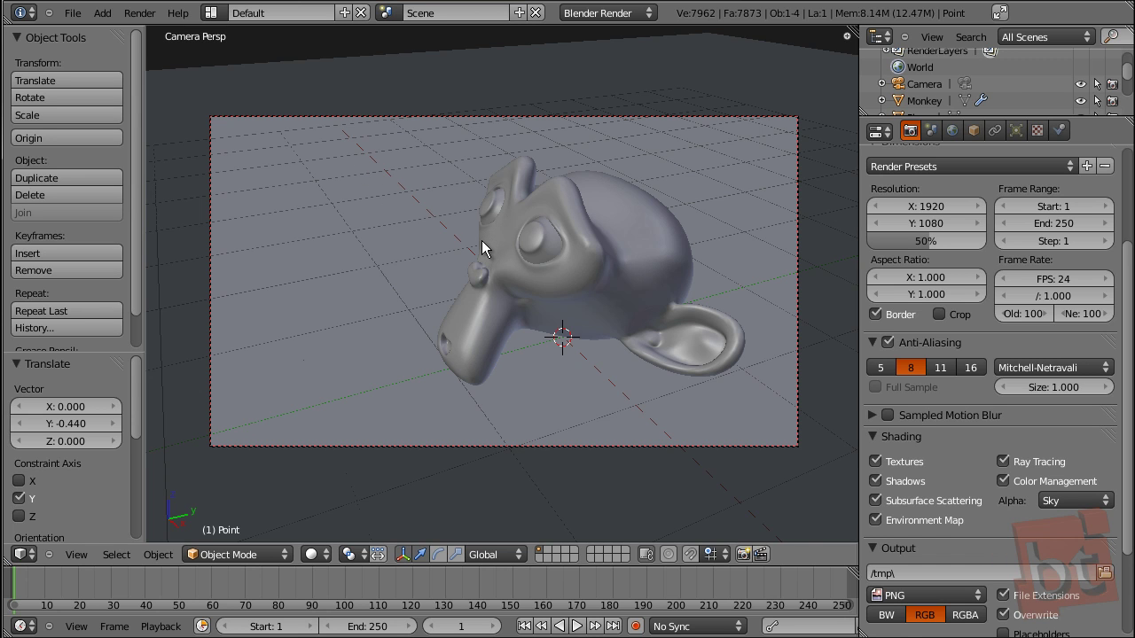
{"action": "key", "text": "ctrl+b"}
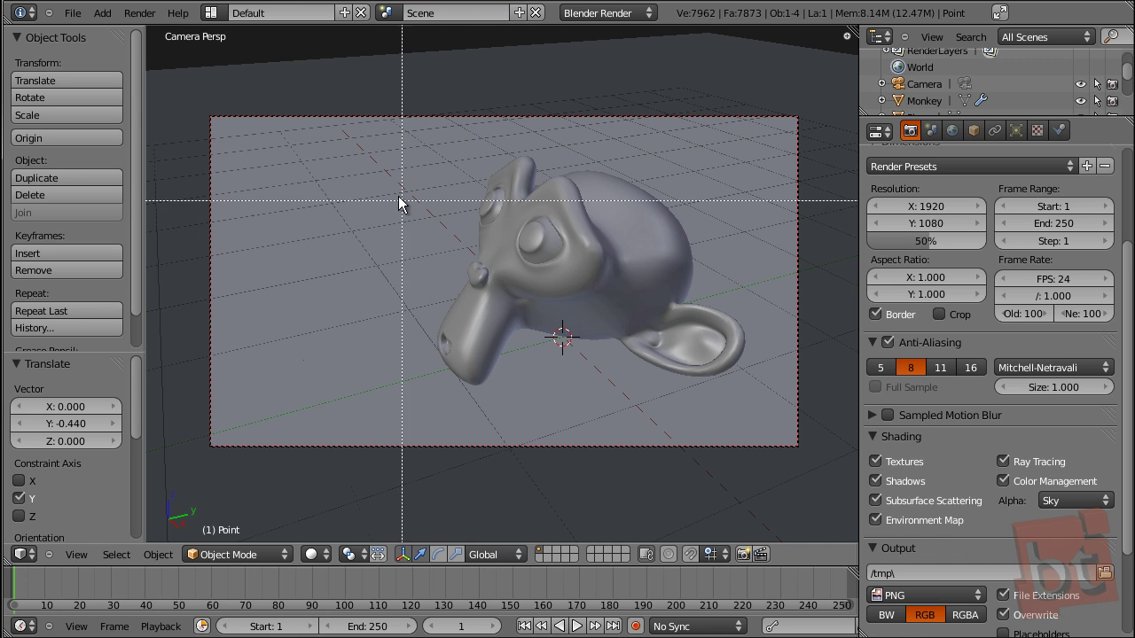
{"action": "left_click_drag", "start_coordinate": [384, 180], "coordinate": [605, 343]}
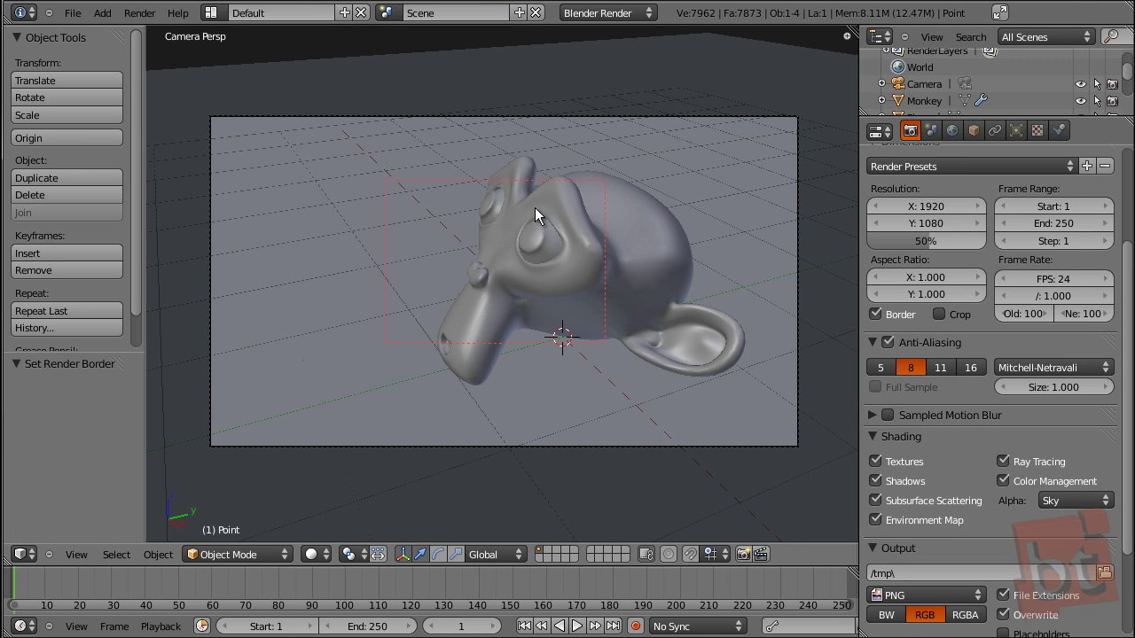
Step: Render only the bordered region over the monkey's face, and turn Border rendering off
{"action": "key", "text": "F12"}
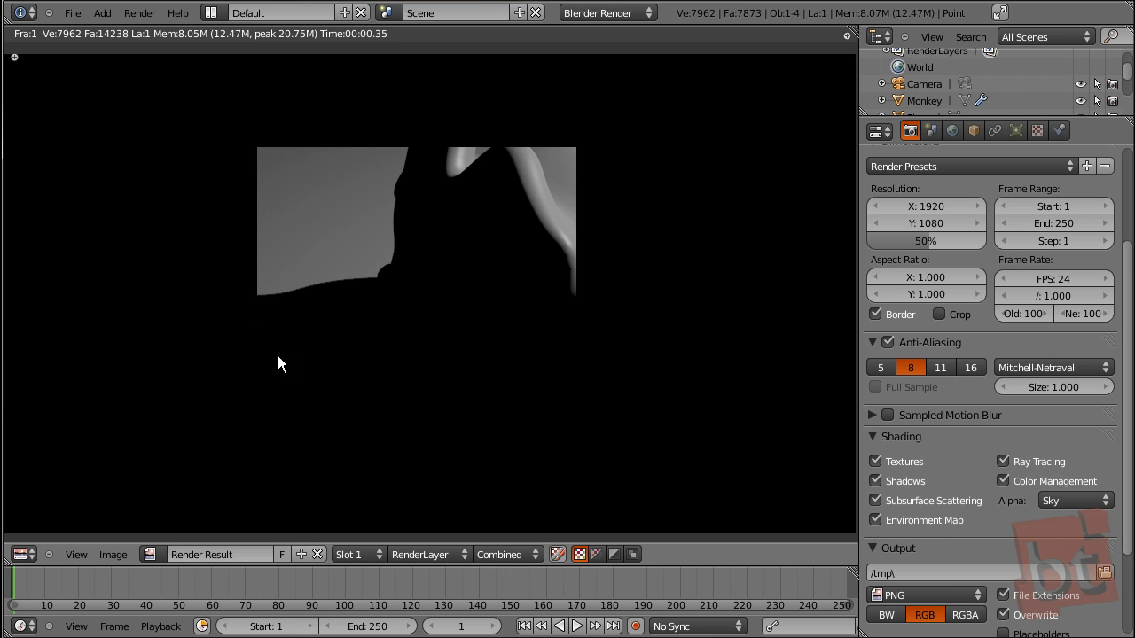
{"action": "key", "text": "Escape"}
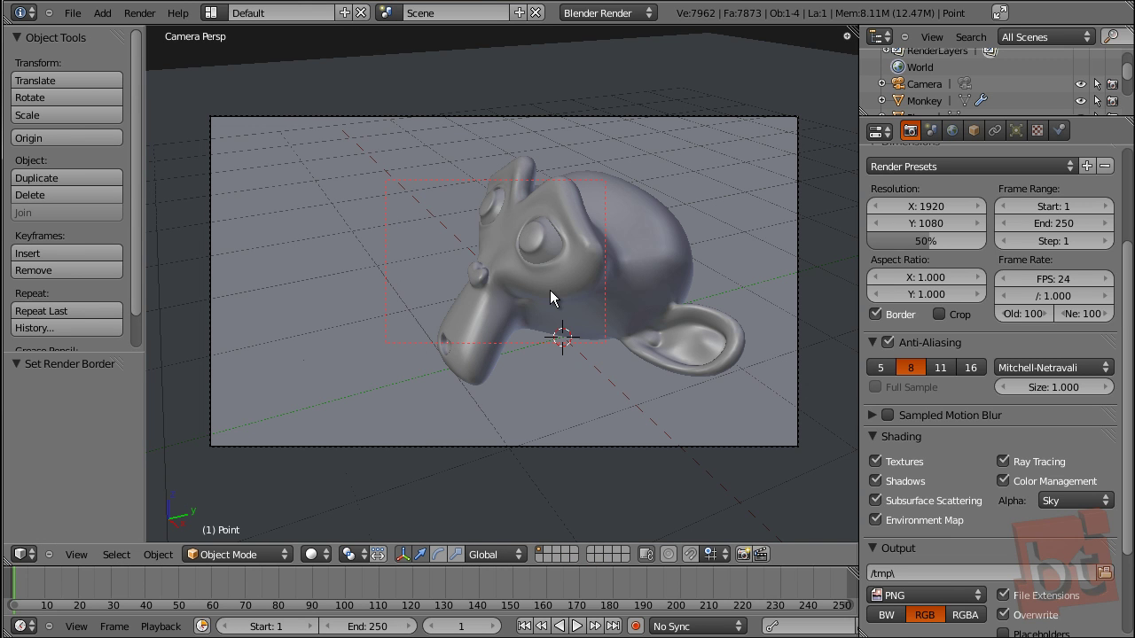
{"action": "left_click", "coordinate": [876, 316]}
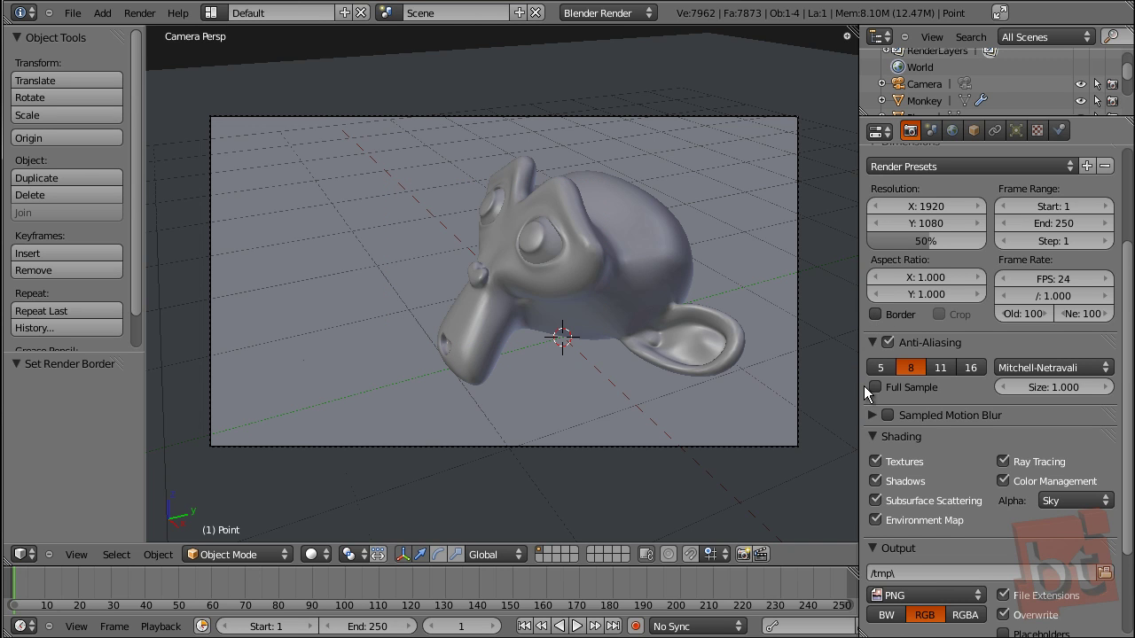
{"action": "scroll", "coordinate": [867, 393], "scroll_direction": "down", "scroll_amount": 2}
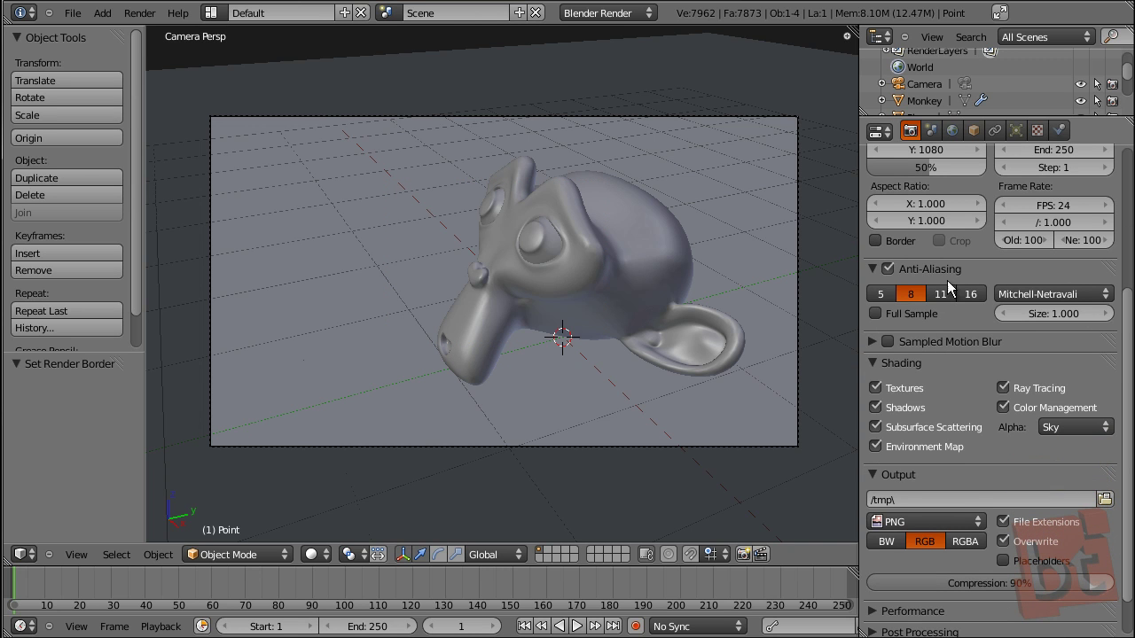
Step: Try switching the Textures and Shadows shading options off and on again in the render settings
{"action": "scroll", "coordinate": [981, 390], "scroll_direction": "down", "scroll_amount": 2}
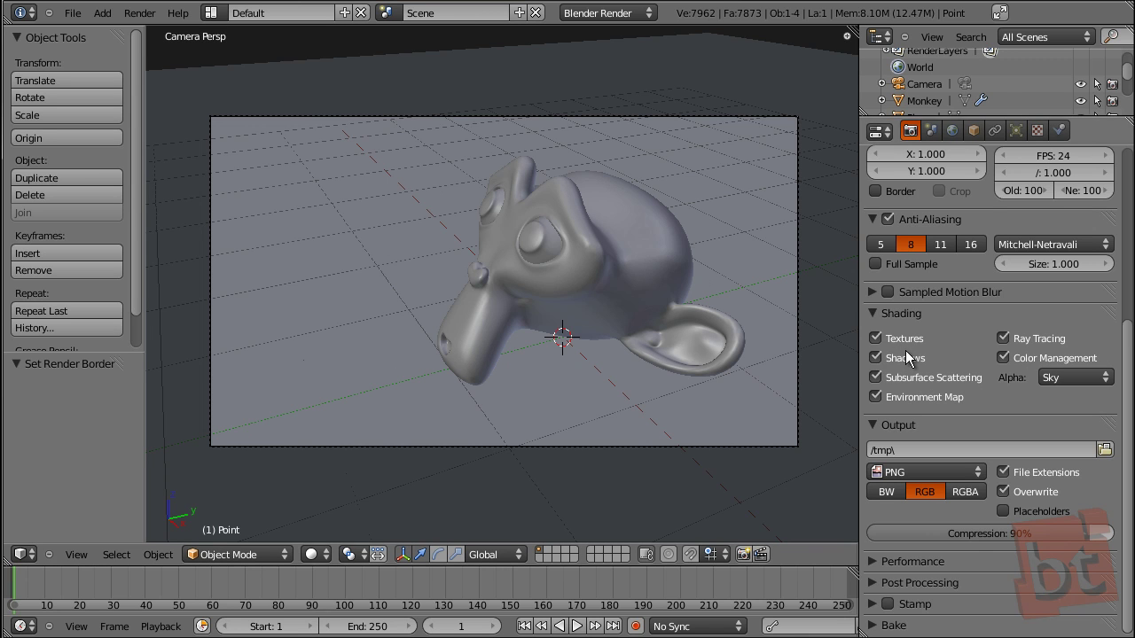
{"action": "left_click", "coordinate": [877, 338]}
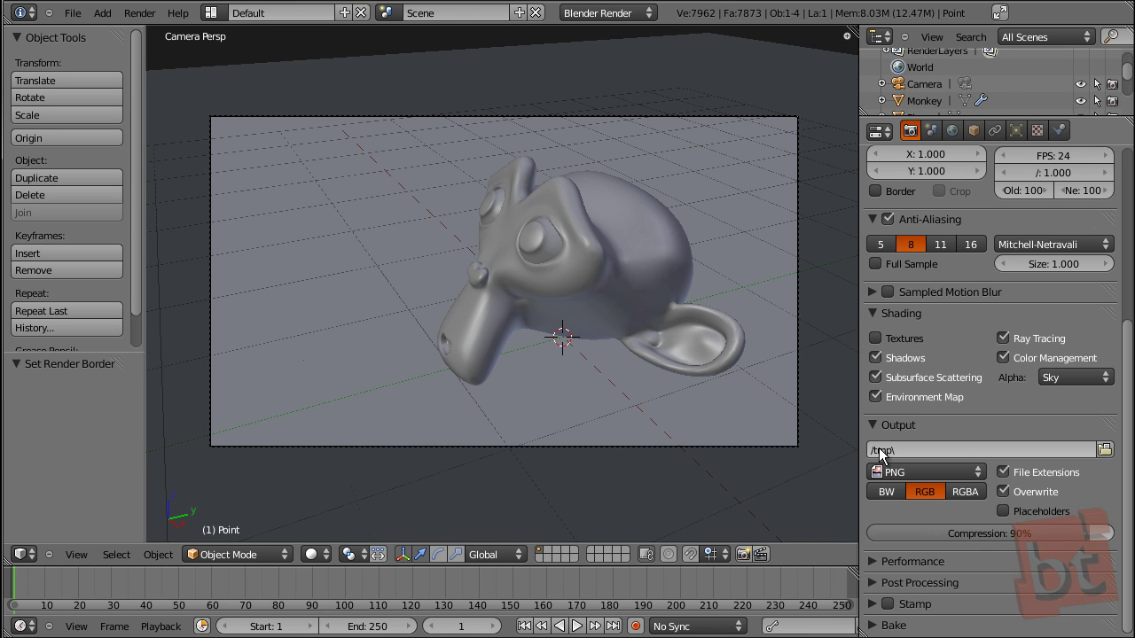
{"action": "left_click", "coordinate": [876, 339]}
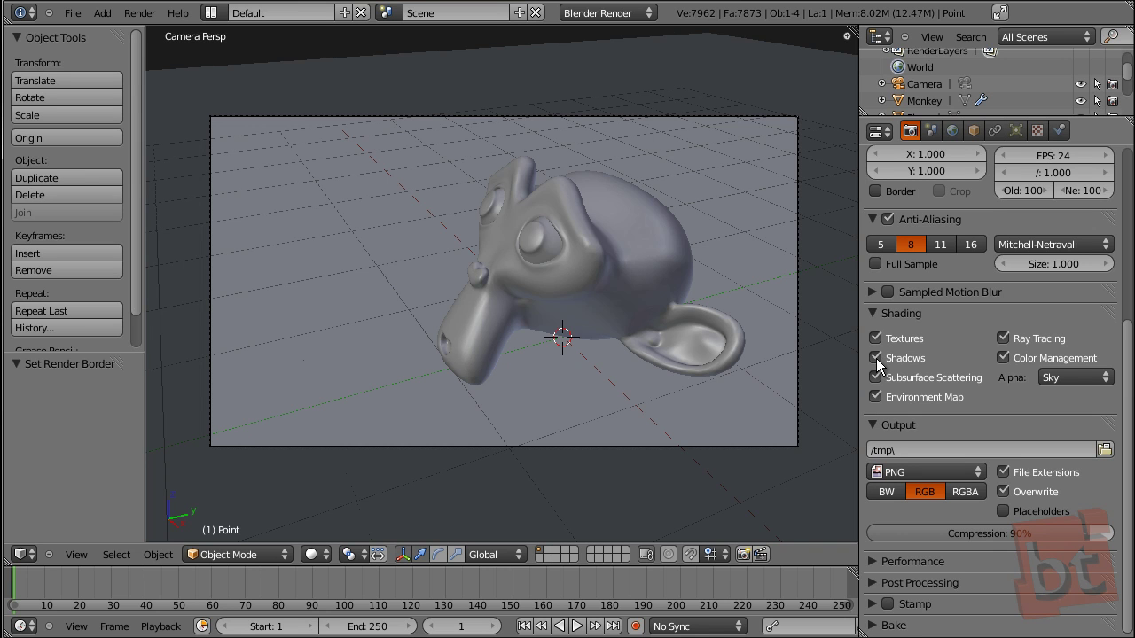
{"action": "left_click", "coordinate": [877, 357]}
{"action": "left_click", "coordinate": [878, 358]}
Step: Set the render's Alpha mode to Premultiplied in the shading settings
{"action": "left_click", "coordinate": [1081, 378]}
{"action": "left_click", "coordinate": [1050, 355]}
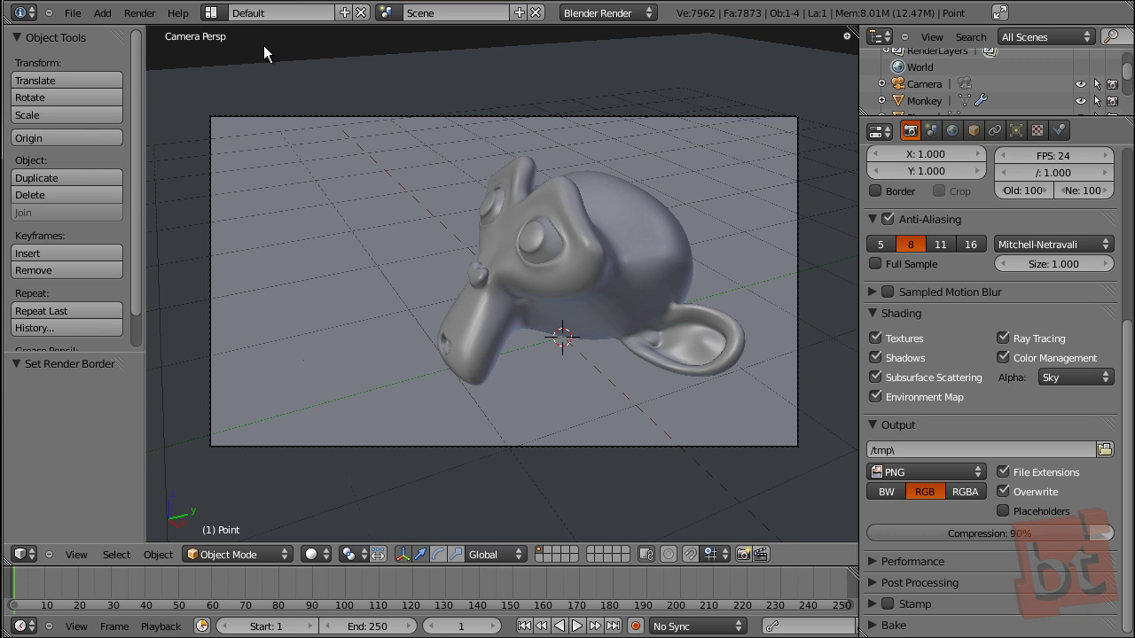
{"action": "mouse_move", "coordinate": [489, 111]}
{"action": "middle_mouse_down", "text": "ctrl"}
{"action": "mouse_move", "coordinate": [621, 160]}
{"action": "mouse_move", "coordinate": [479, 103]}
{"action": "middle_mouse_up", "text": "ctrl"}
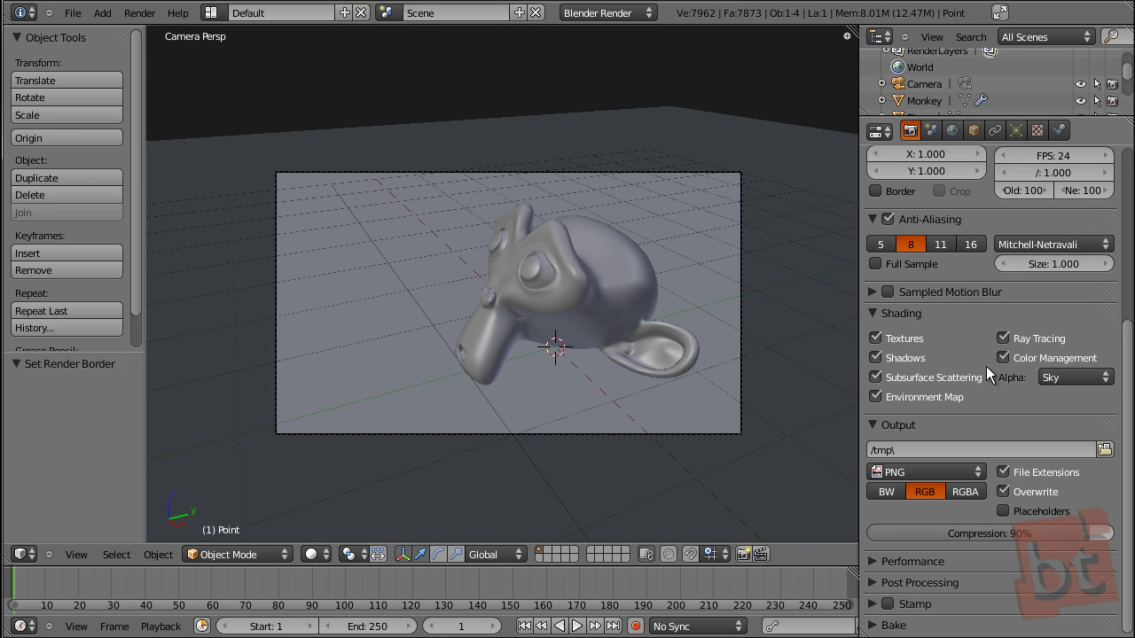
{"action": "scroll", "coordinate": [1065, 390], "scroll_direction": "up", "scroll_amount": 1}
{"action": "left_click", "coordinate": [1077, 386]}
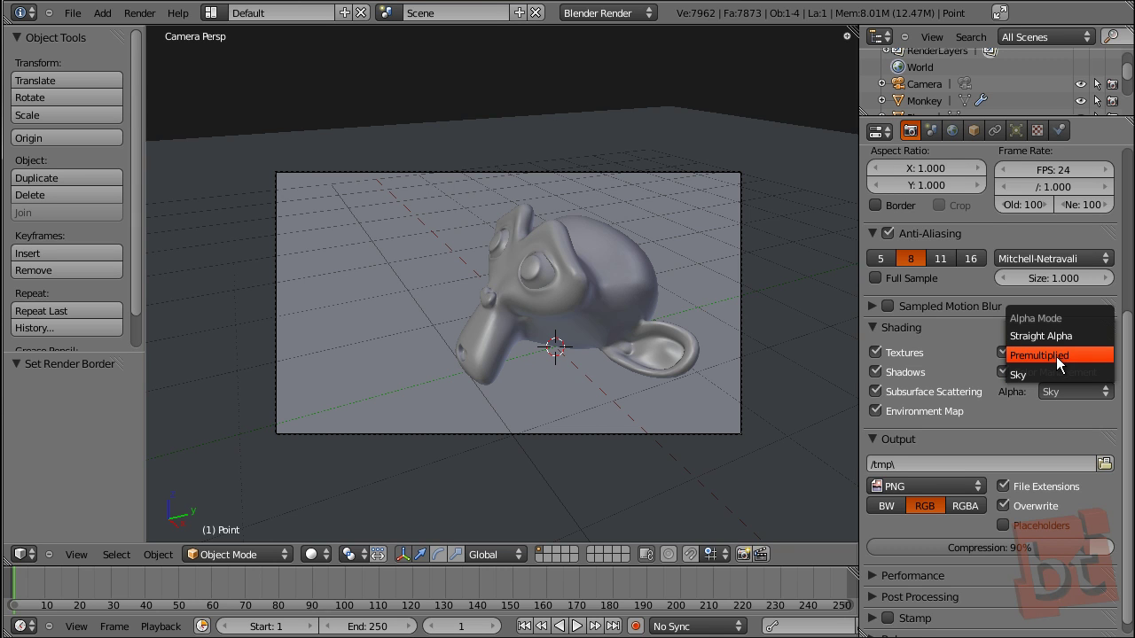
{"action": "left_click", "coordinate": [1056, 356]}
{"action": "left_click", "coordinate": [1069, 392]}
{"action": "left_click", "coordinate": [1043, 356]}
{"action": "scroll", "coordinate": [1000, 420], "scroll_direction": "down", "scroll_amount": 1}
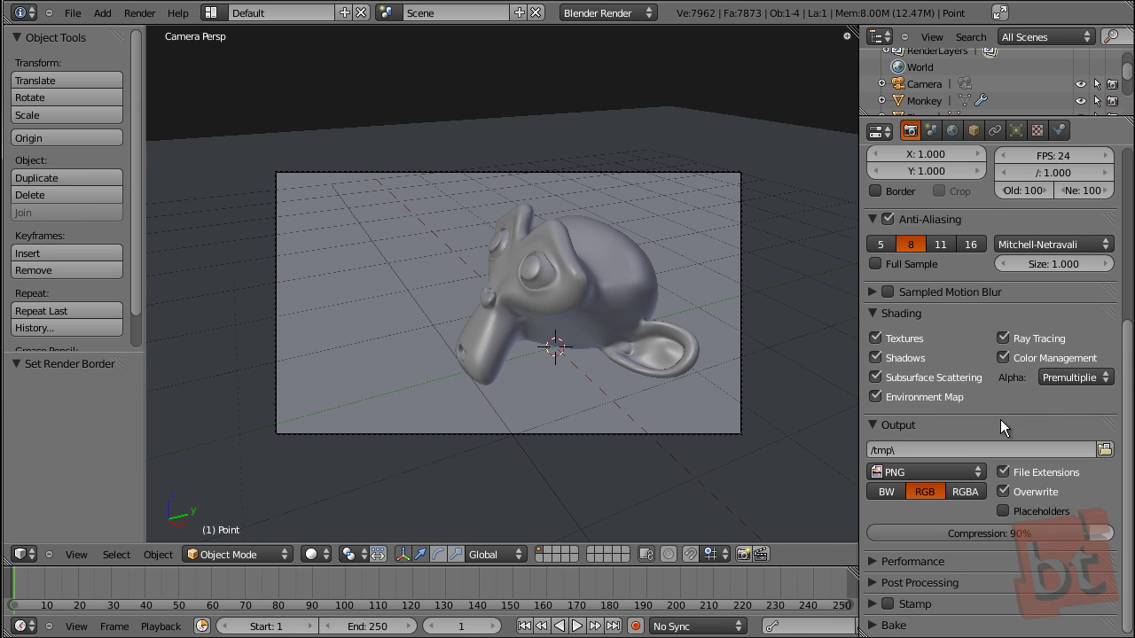
{"action": "left_click", "coordinate": [1081, 377]}
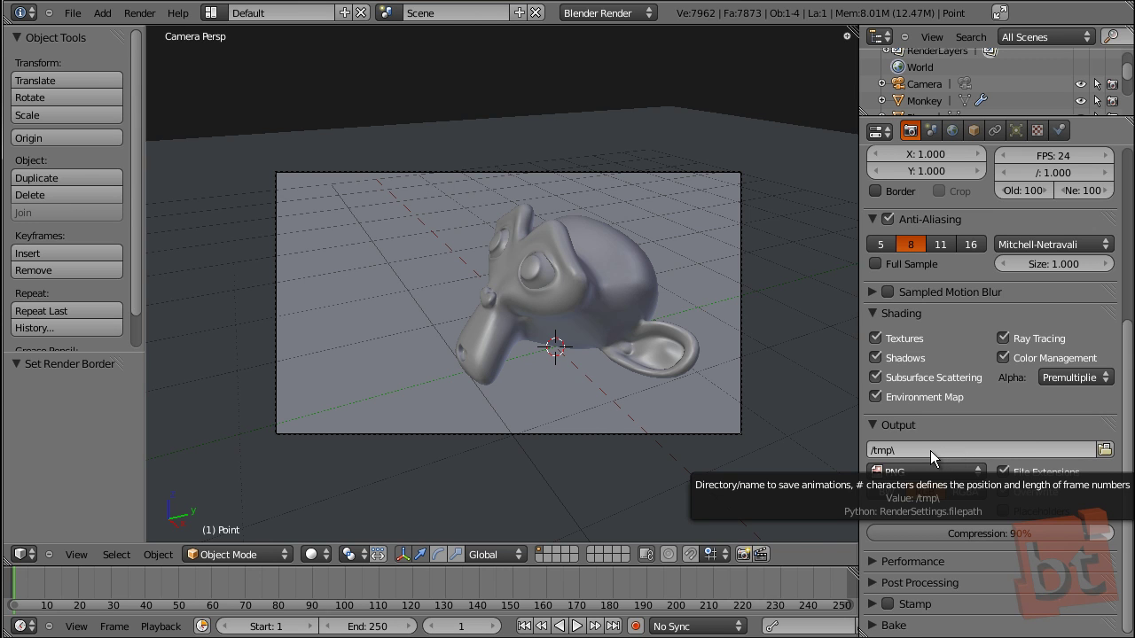
Step: Check the output folder browser and the available file formats, and set the PNG output's colour mode to RGBA
{"action": "left_click", "coordinate": [1104, 450]}
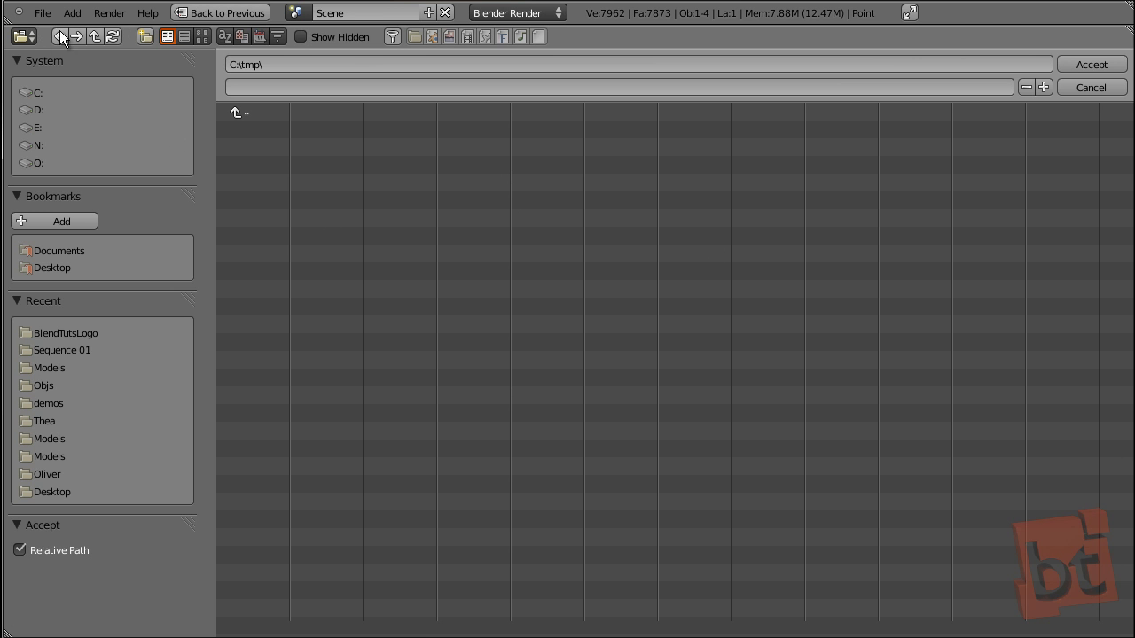
{"action": "key", "text": "Escape"}
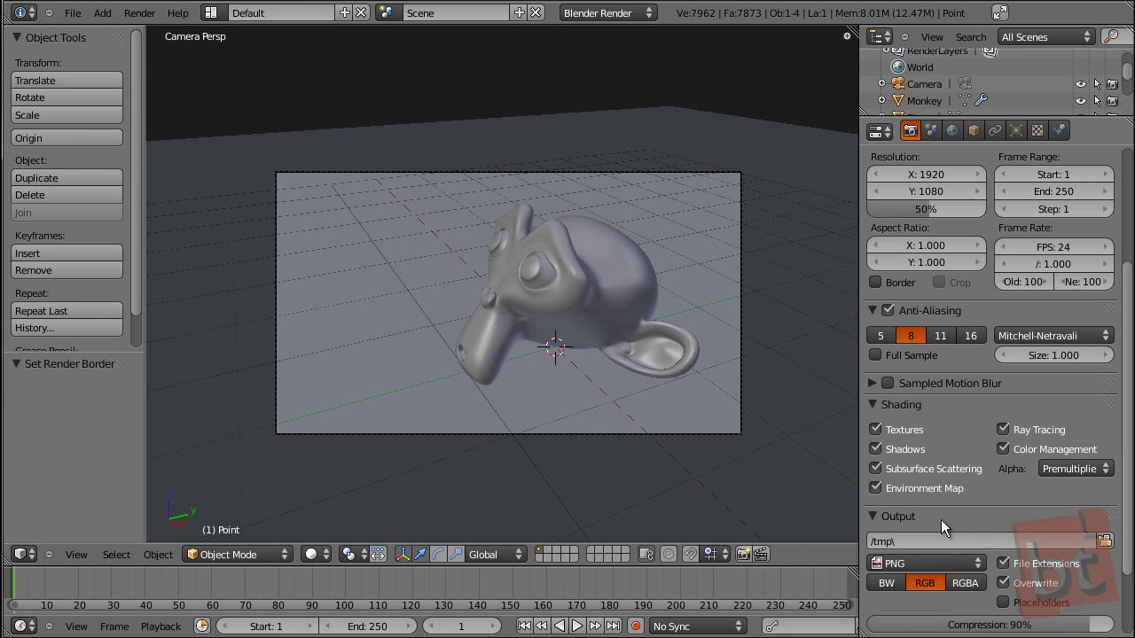
{"action": "left_click_drag", "start_coordinate": [1131, 435], "coordinate": [1129, 469]}
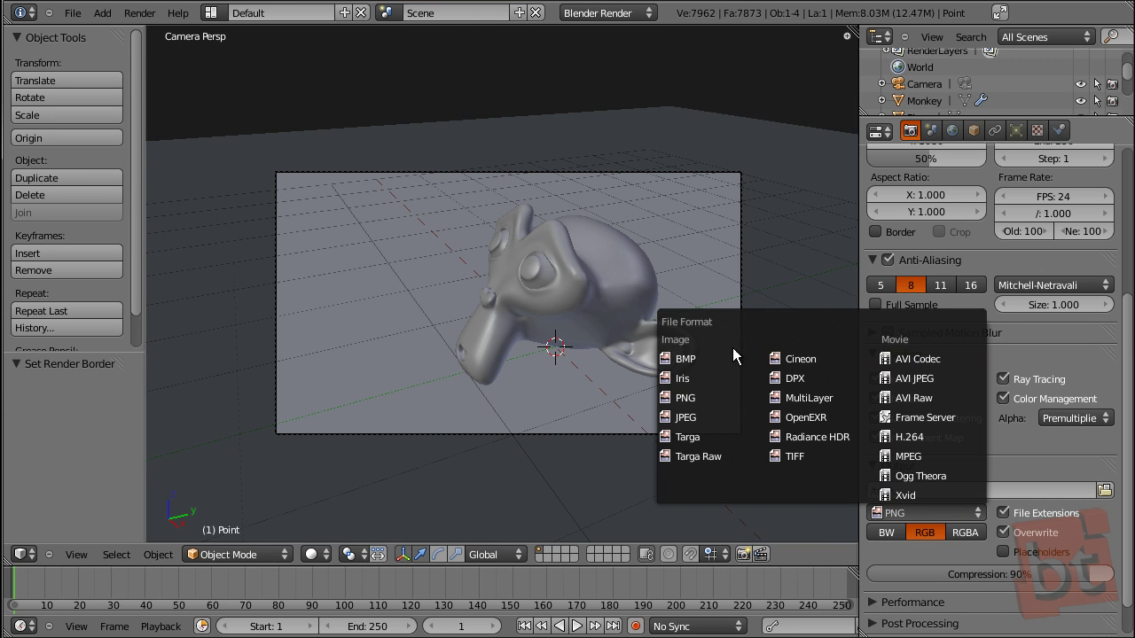
{"action": "left_click", "coordinate": [946, 518]}
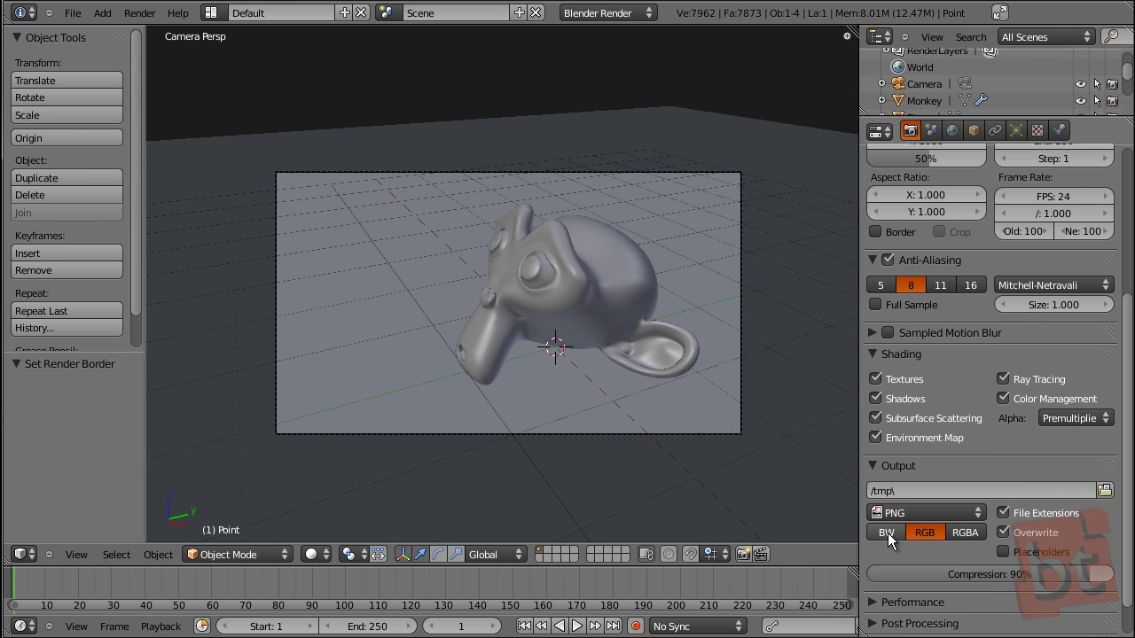
{"action": "left_click", "coordinate": [960, 534]}
Step: Examine the Performance, Post Processing, Stamp and Bake render settings one after another
{"action": "scroll", "coordinate": [1127, 532], "scroll_direction": "down", "scroll_amount": 2}
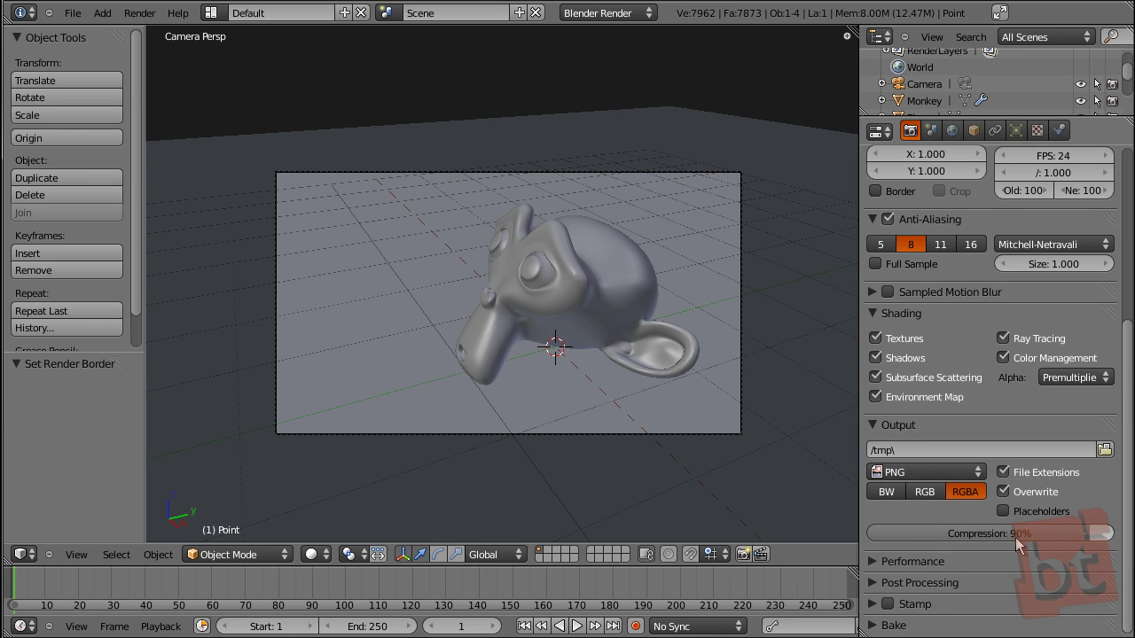
{"action": "left_click", "coordinate": [877, 561]}
{"action": "scroll", "coordinate": [946, 384], "scroll_direction": "down", "scroll_amount": 7}
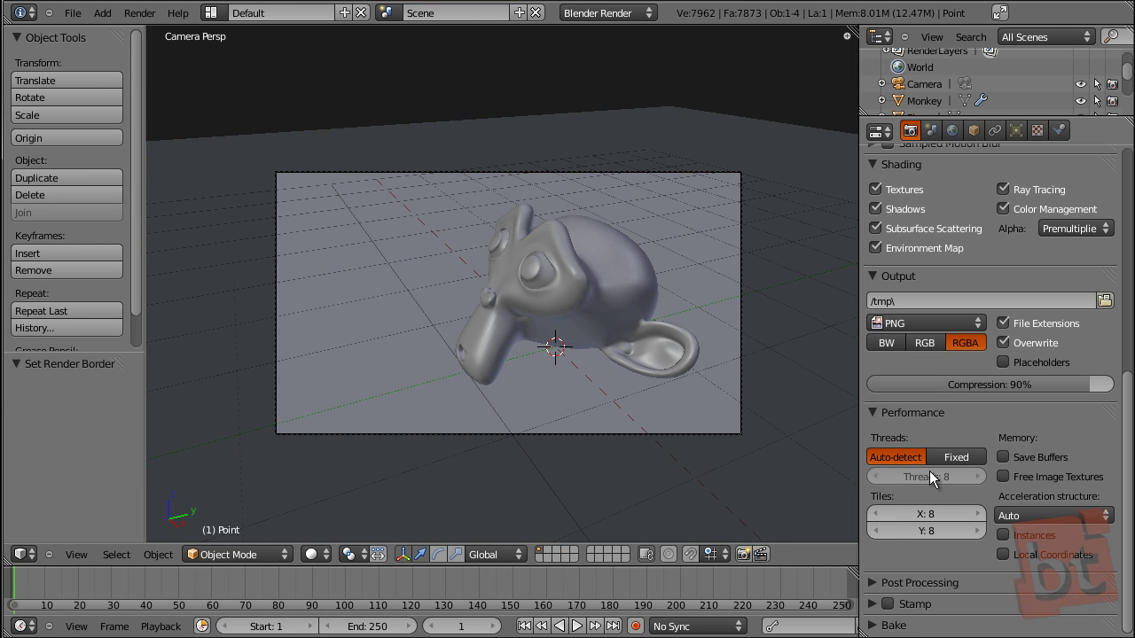
{"action": "left_click", "coordinate": [869, 412]}
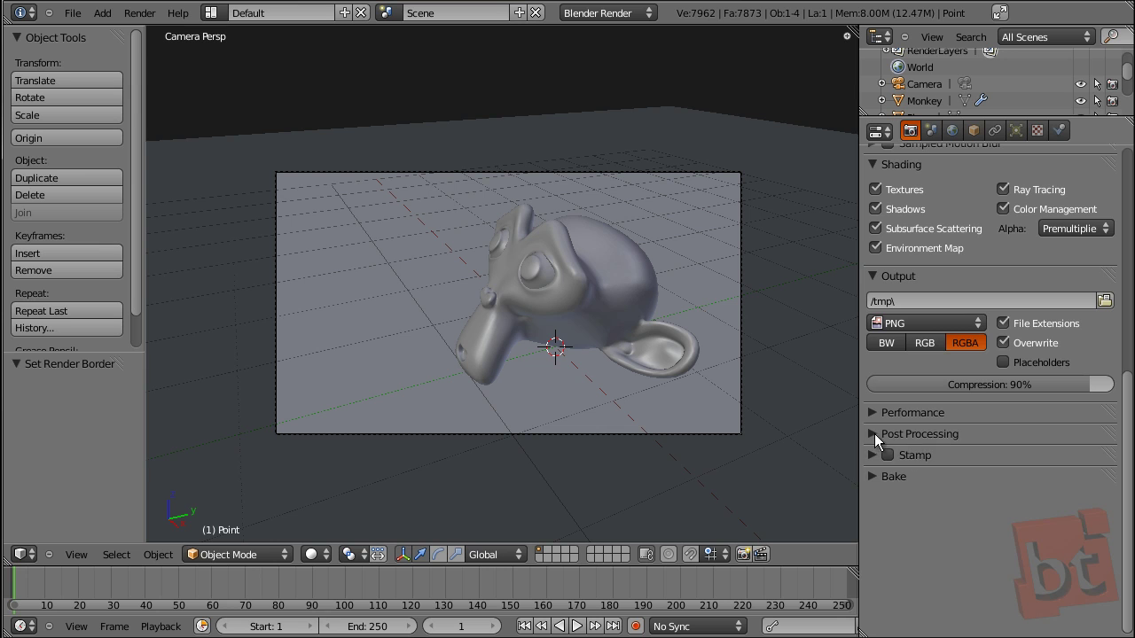
{"action": "left_click", "coordinate": [872, 433]}
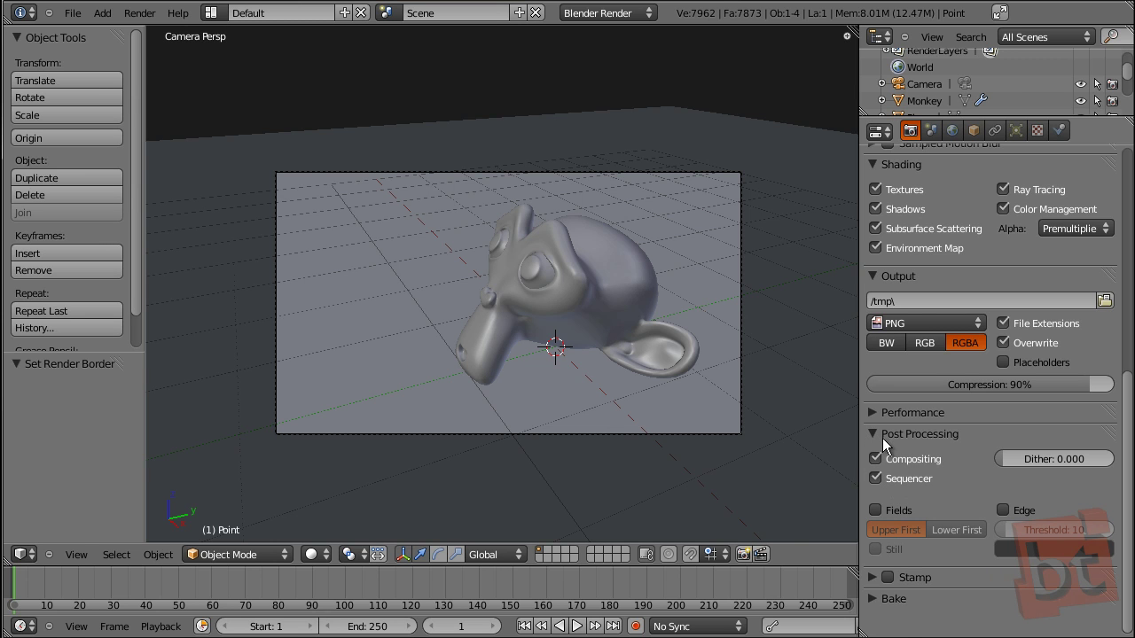
{"action": "left_click", "coordinate": [874, 434]}
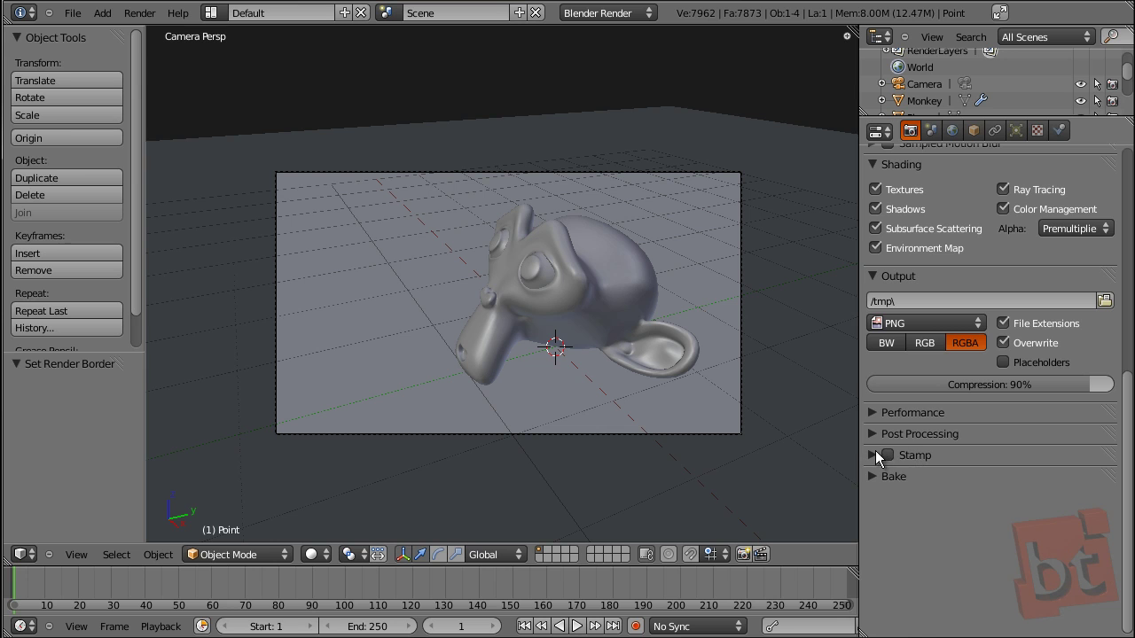
{"action": "left_click", "coordinate": [875, 453]}
{"action": "scroll", "coordinate": [920, 484], "scroll_direction": "down", "scroll_amount": 3}
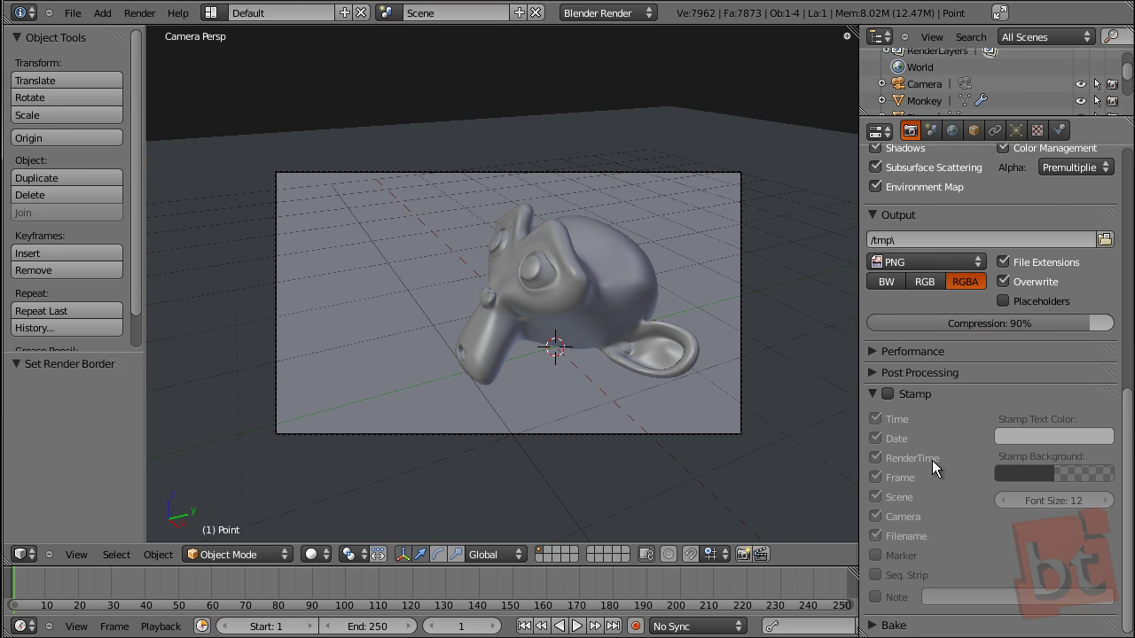
{"action": "left_click", "coordinate": [870, 392]}
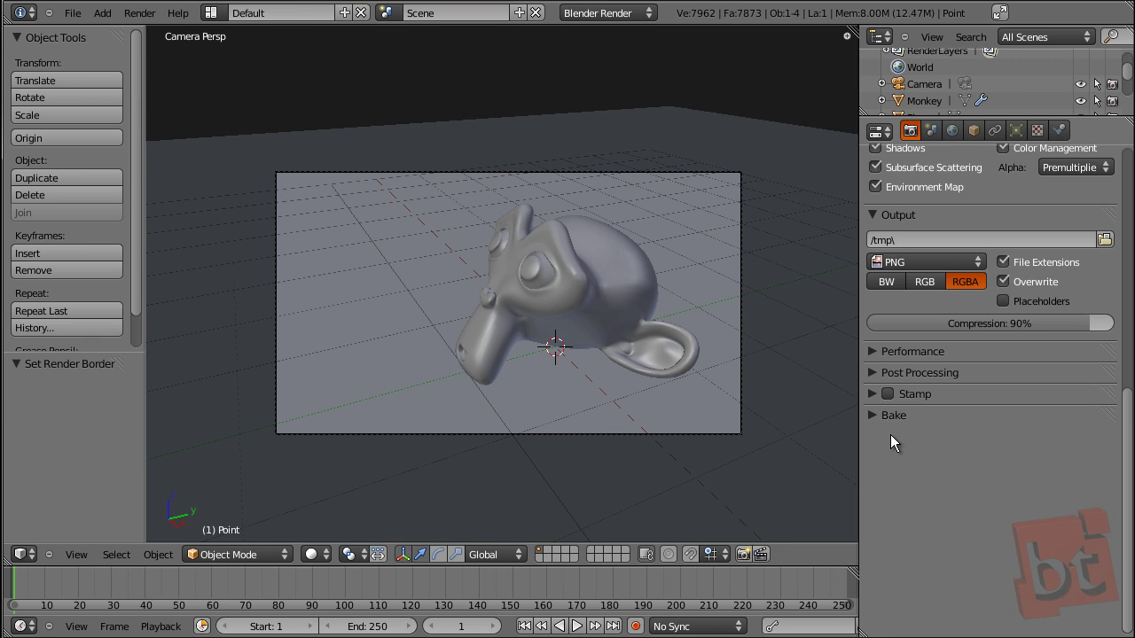
{"action": "left_click", "coordinate": [869, 414]}
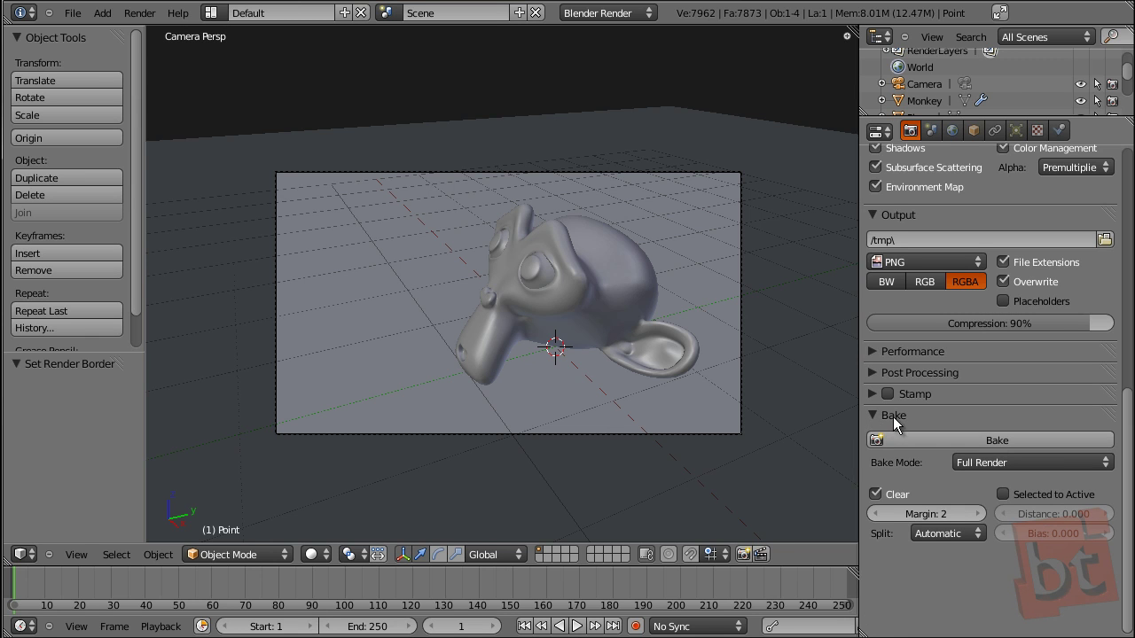
{"action": "left_click", "coordinate": [958, 445]}
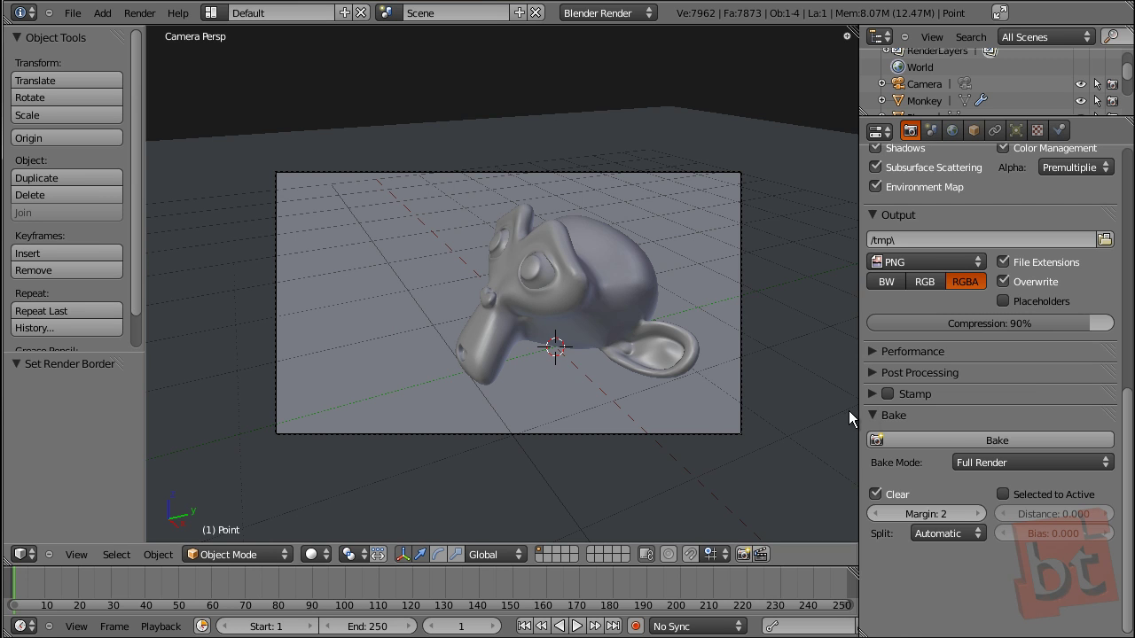
Step: Go back to the Point lamp's settings and render the image to examine its ray shadow
{"action": "left_click_drag", "start_coordinate": [1130, 444], "coordinate": [1130, 191]}
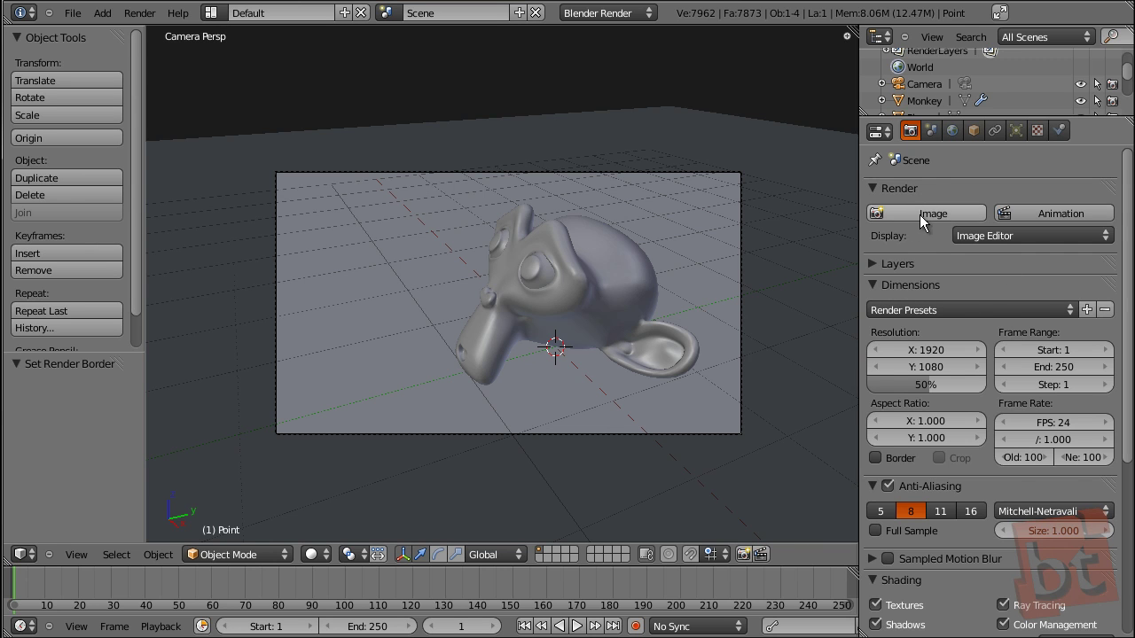
{"action": "left_click", "coordinate": [1015, 132]}
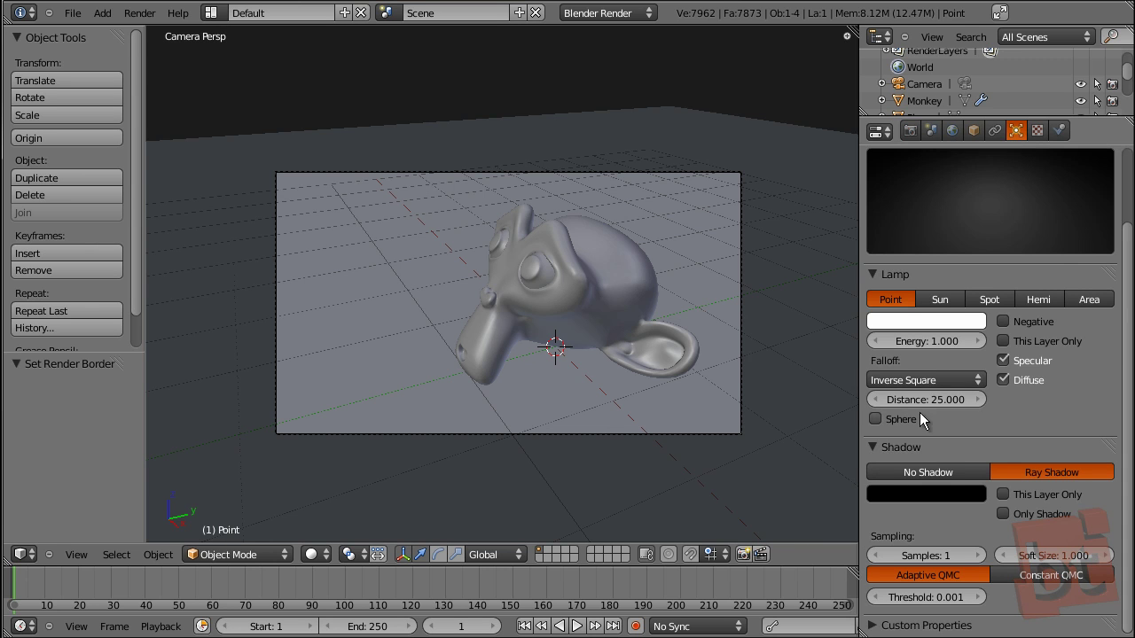
{"action": "scroll", "coordinate": [924, 490], "scroll_direction": "down", "scroll_amount": 2}
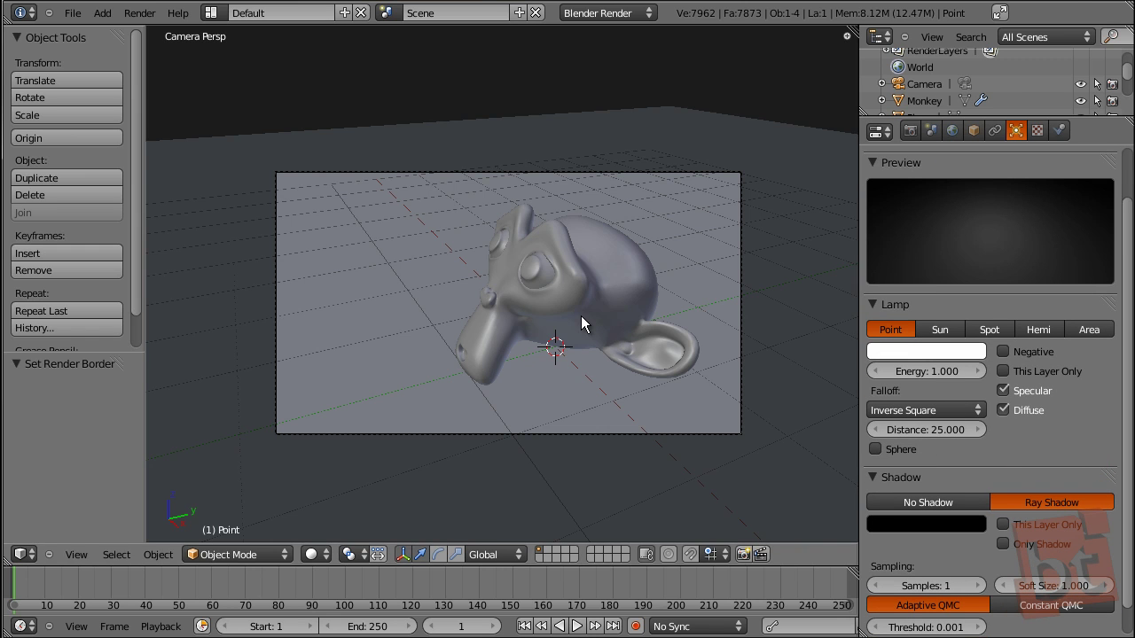
{"action": "key", "text": "F12"}
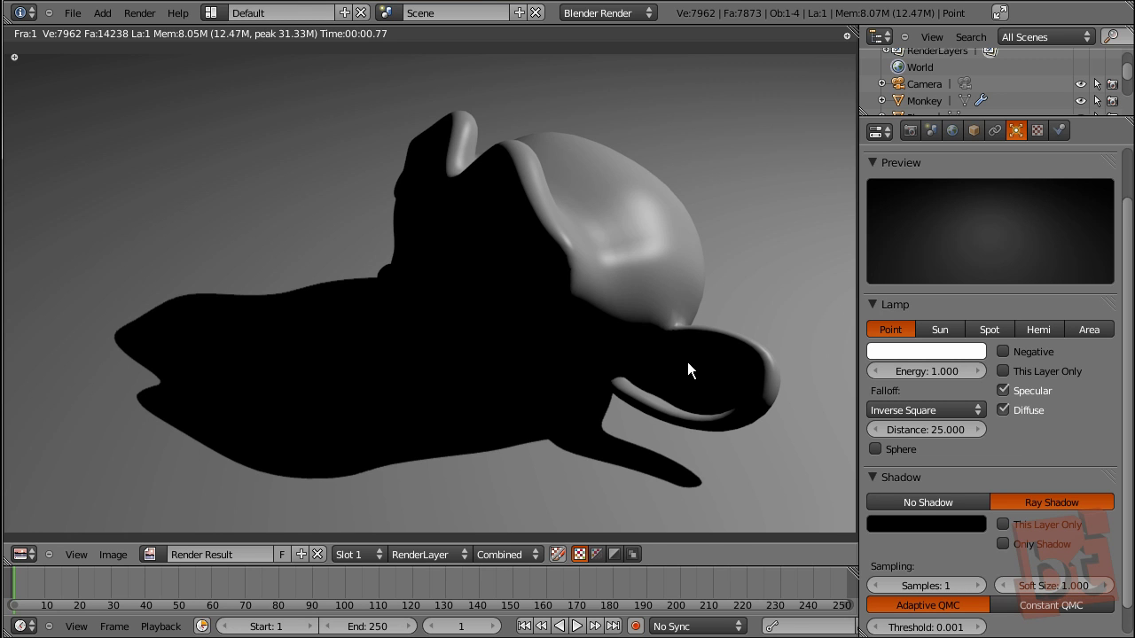
{"action": "key", "text": "Escape"}
Step: Set the lamp's ray shadow Samples to 5 and render the image to check the soft shadow
{"action": "scroll", "coordinate": [1007, 468], "scroll_direction": "down", "scroll_amount": 2}
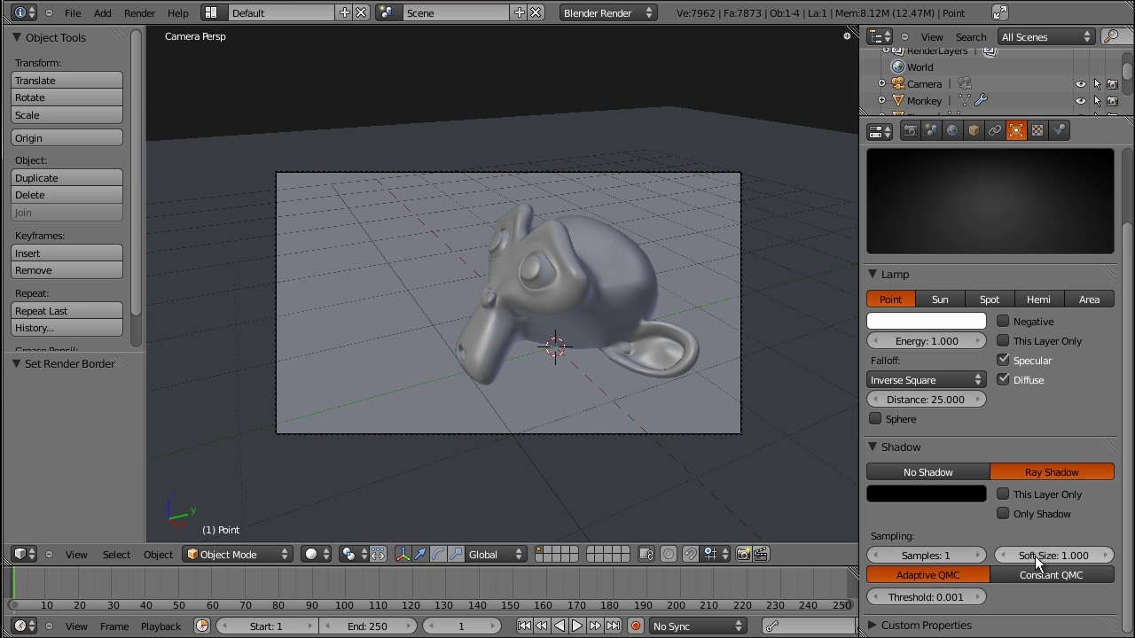
{"action": "left_click", "coordinate": [976, 557]}
{"action": "left_click", "coordinate": [977, 556]}
{"action": "left_click", "coordinate": [977, 556]}
{"action": "left_click", "coordinate": [977, 557]}
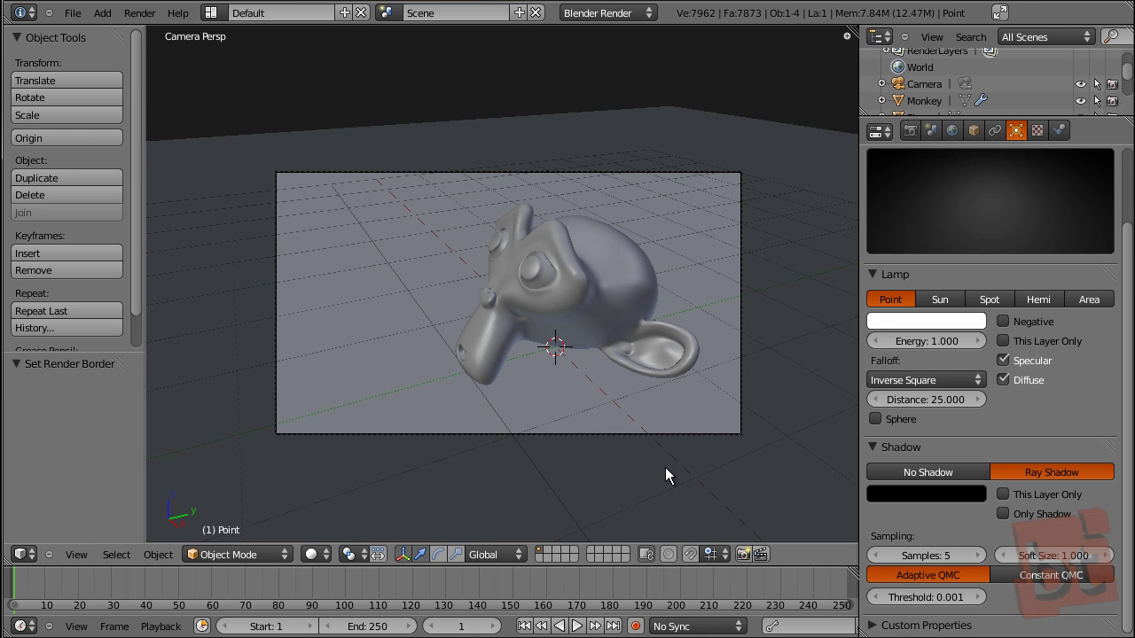
{"action": "key", "text": "F12"}
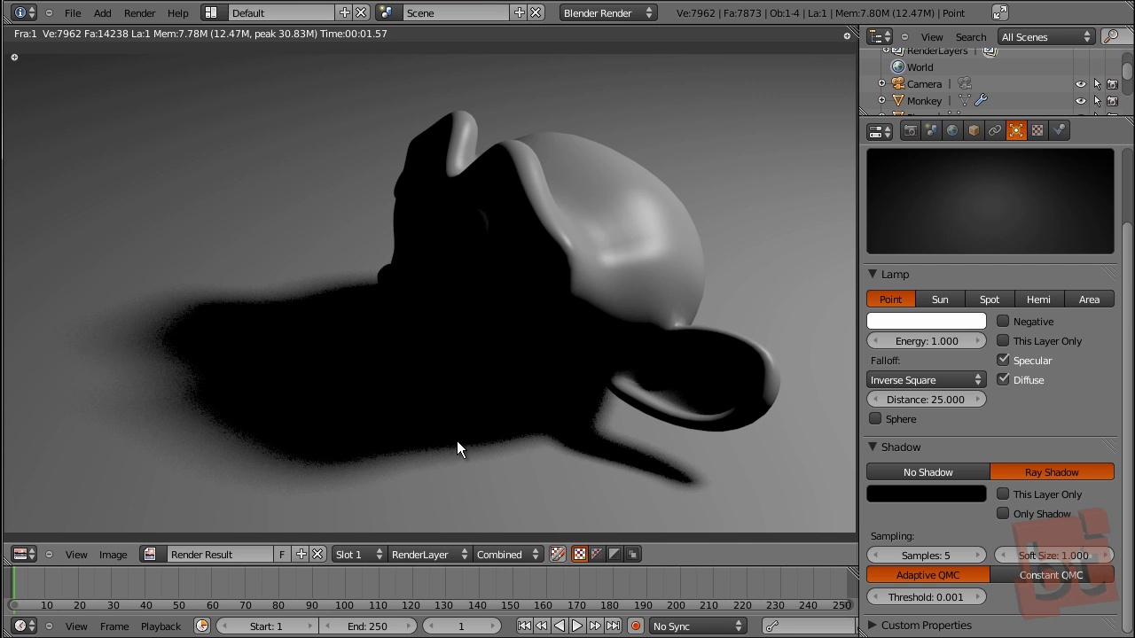
{"action": "key", "text": "Escape"}
Step: Set the lamp's ray shadow Samples to 10 and render the image to compare the shadow's smoothness
{"action": "left_click", "coordinate": [924, 557]}
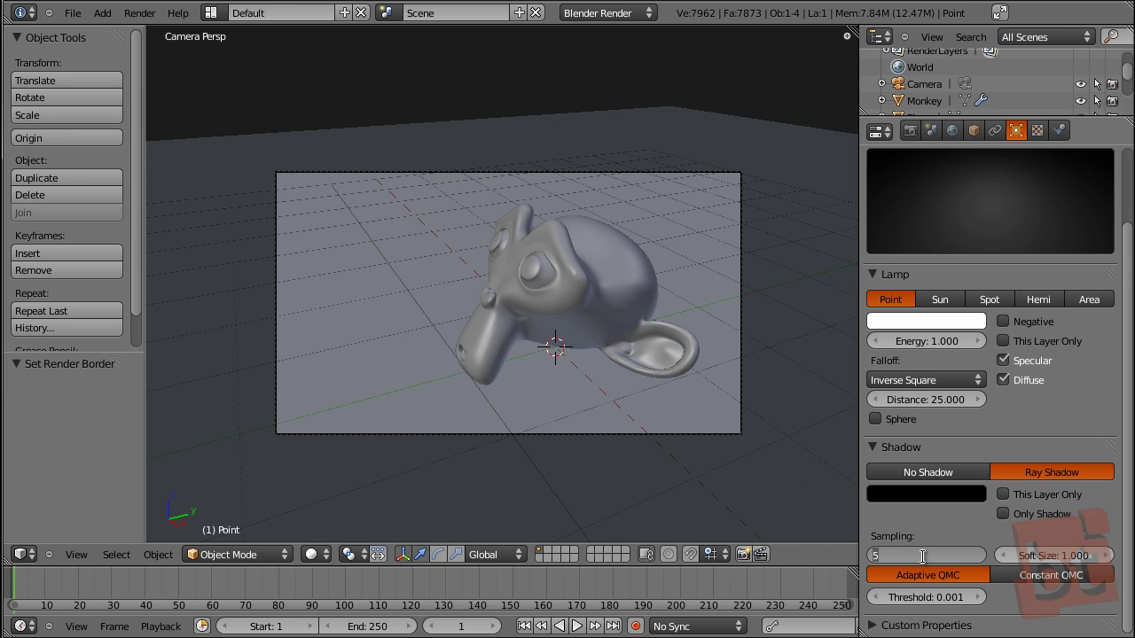
{"action": "type", "text": "10"}
{"action": "key", "text": "Return"}
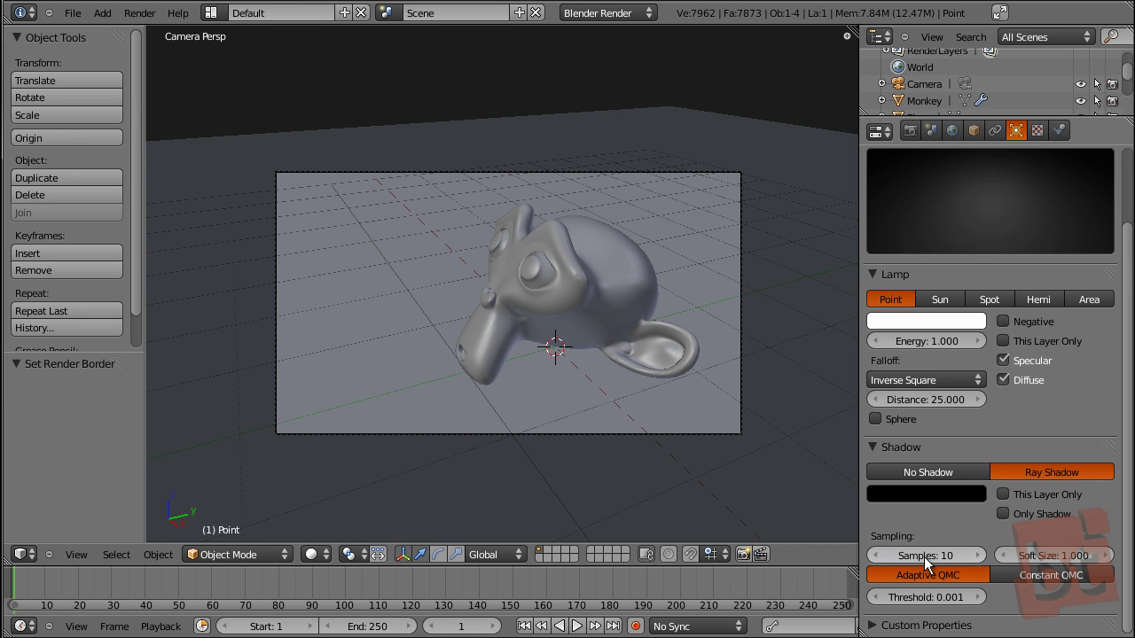
{"action": "key", "text": "F12"}
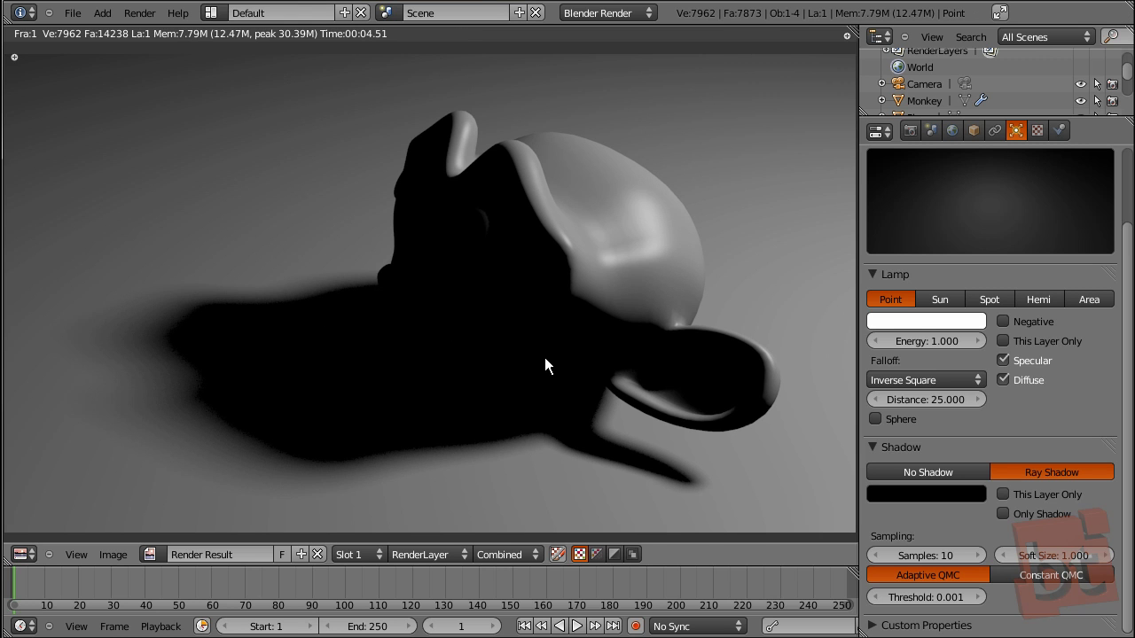
{"action": "key", "text": "Escape"}
Step: Raise the lamp's ray shadow Samples to 32, start a test render, and cancel it
{"action": "left_click_drag", "start_coordinate": [924, 555], "coordinate": [966, 559]}
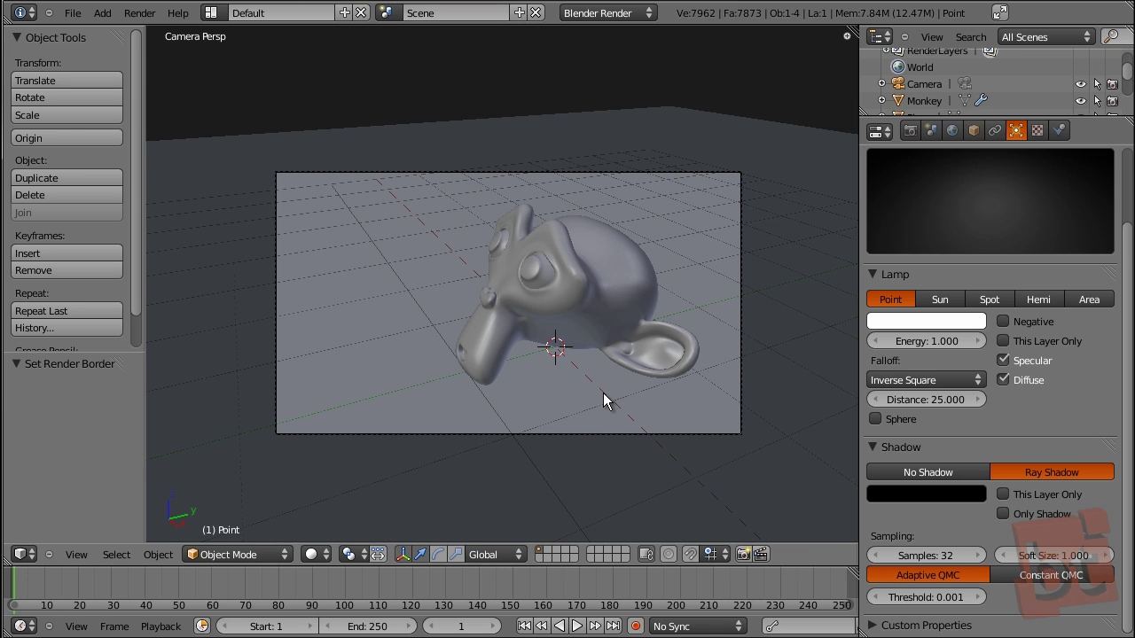
{"action": "key", "text": "F12"}
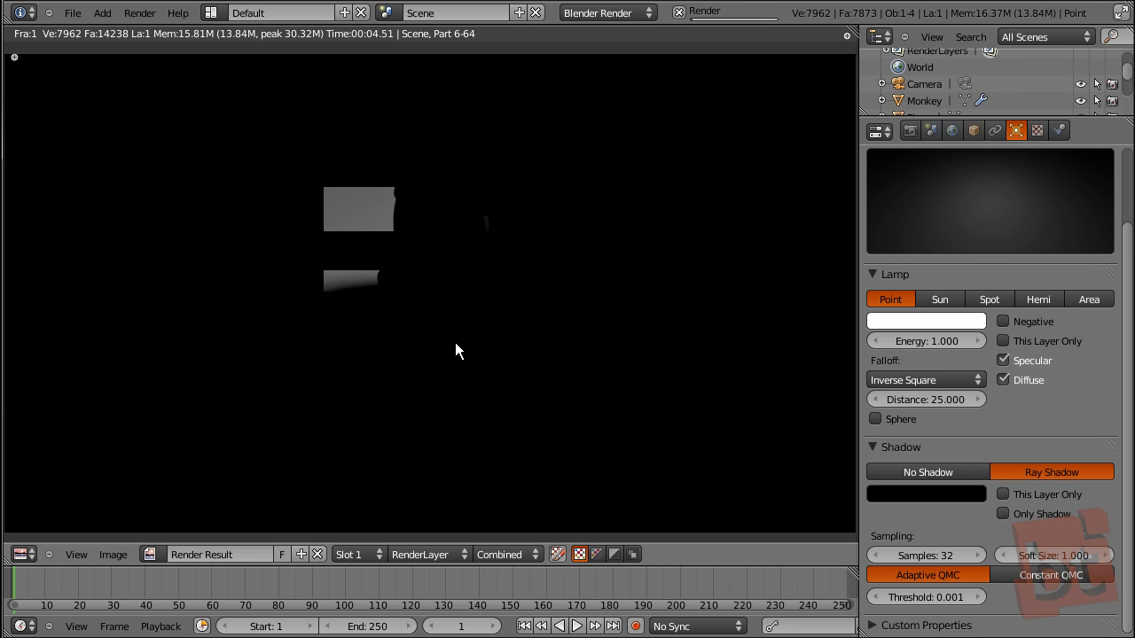
{"action": "key", "text": "Escape"}
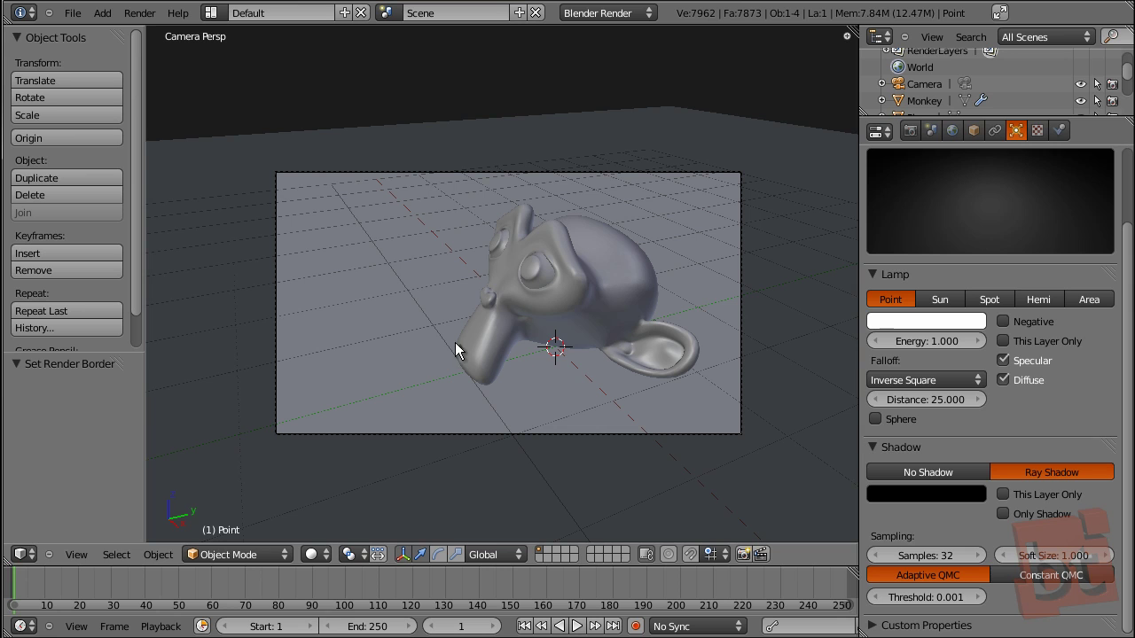
Step: Reduce the Point lamp's ray shadow Samples to 8
{"action": "left_click", "coordinate": [938, 556]}
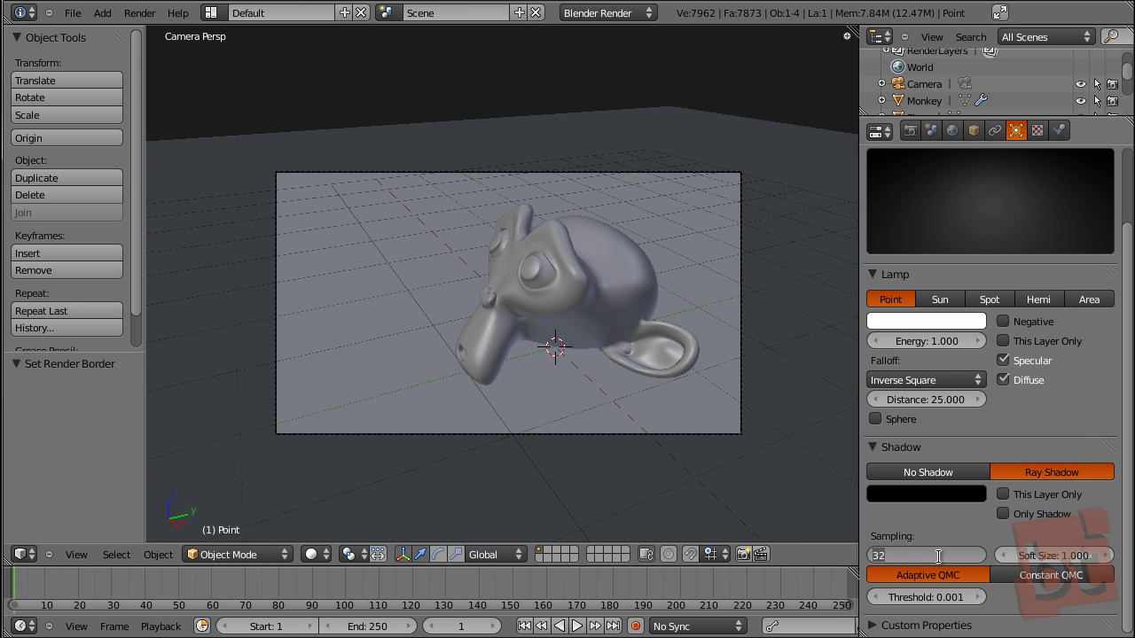
{"action": "key", "text": "Return"}
{"action": "left_click", "coordinate": [938, 556]}
{"action": "type", "text": "7"}
{"action": "key", "text": "BackSpace"}
{"action": "type", "text": "8"}
{"action": "key", "text": "Return"}
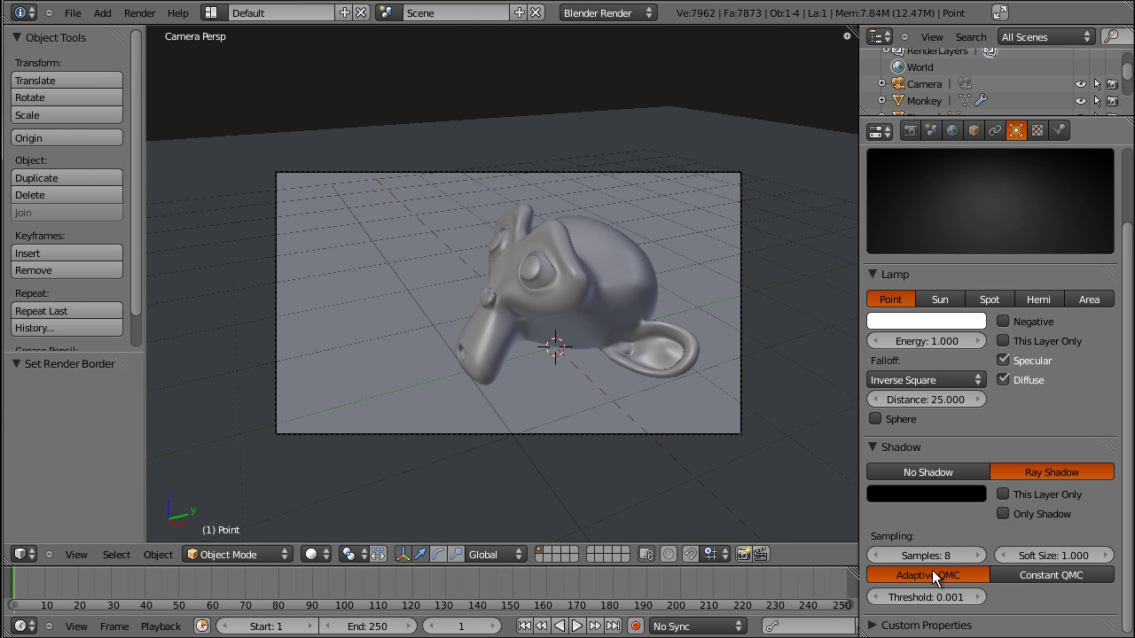
Step: Set the lamp's shadow Soft Size to 3 and render the image to examine the softer shadow
{"action": "left_click", "coordinate": [1056, 553]}
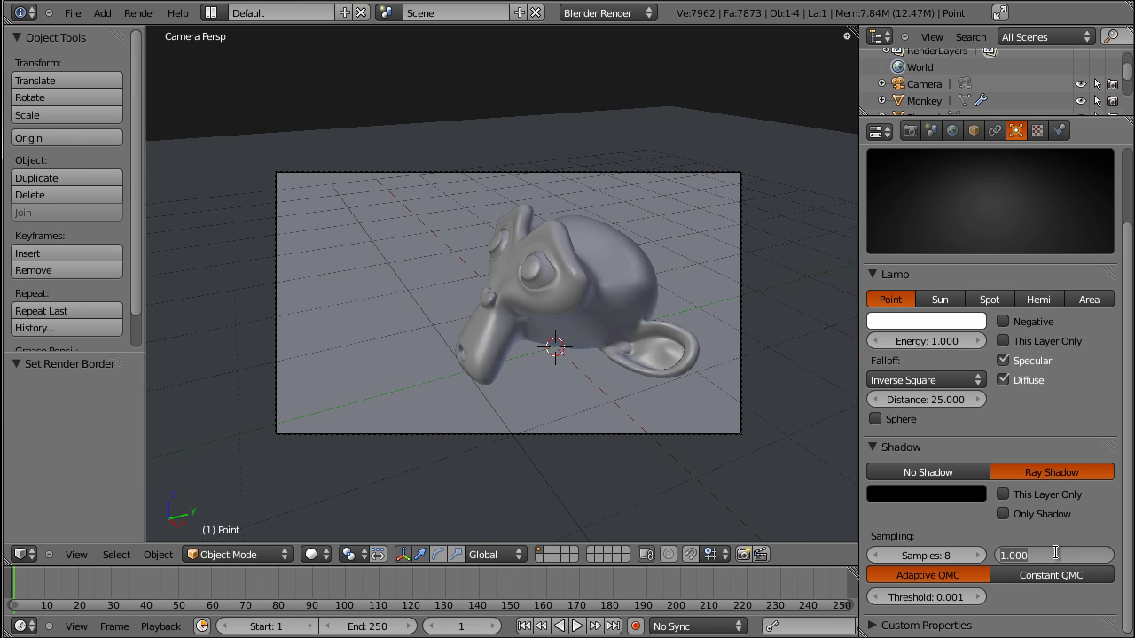
{"action": "type", "text": "3"}
{"action": "key", "text": "Return"}
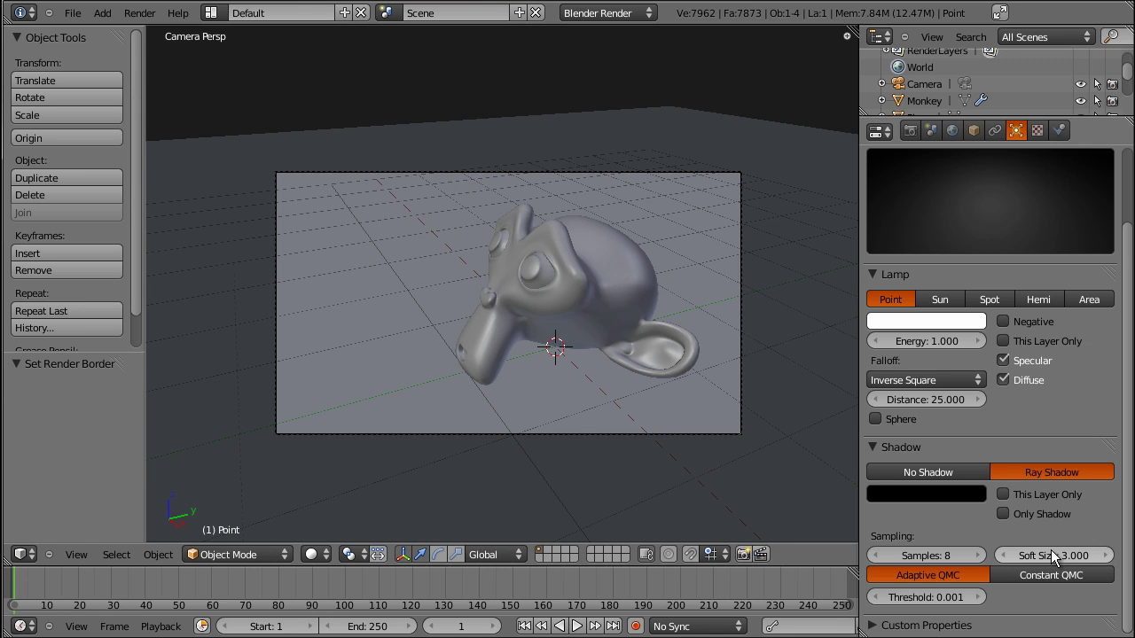
{"action": "key", "text": "F12"}
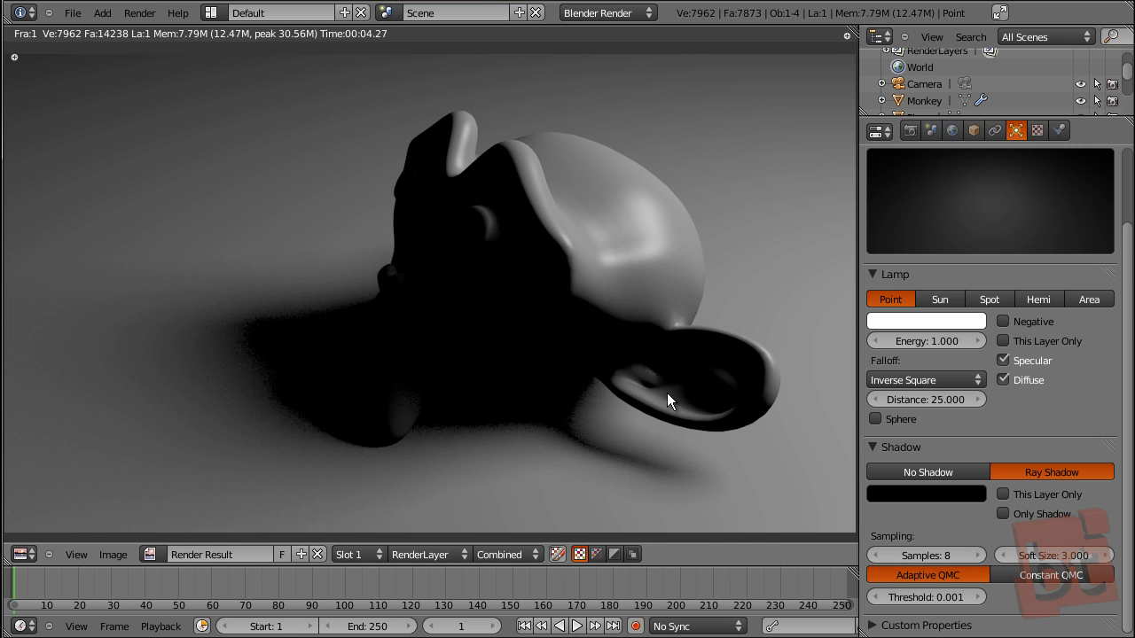
{"action": "key", "text": "Escape"}
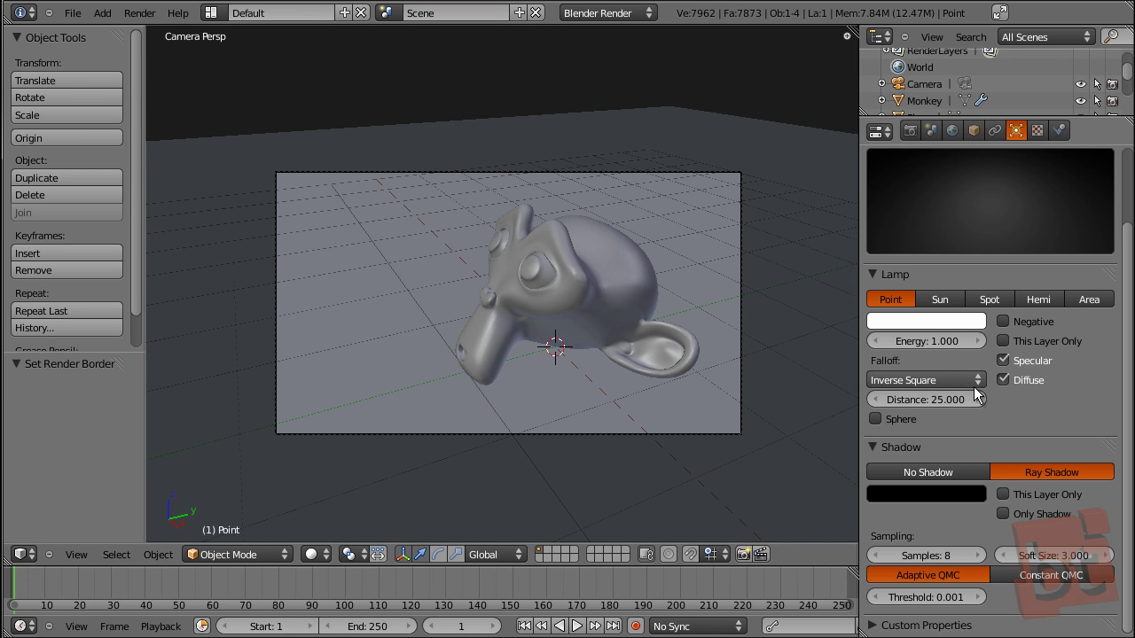
Step: Colour the lamp orange (R 1.000, G 0.572, B 0.243), raise its Energy to 9.580, and test the look with a render
{"action": "left_click", "coordinate": [943, 321]}
{"action": "left_click_drag", "start_coordinate": [891, 151], "coordinate": [871, 193]}
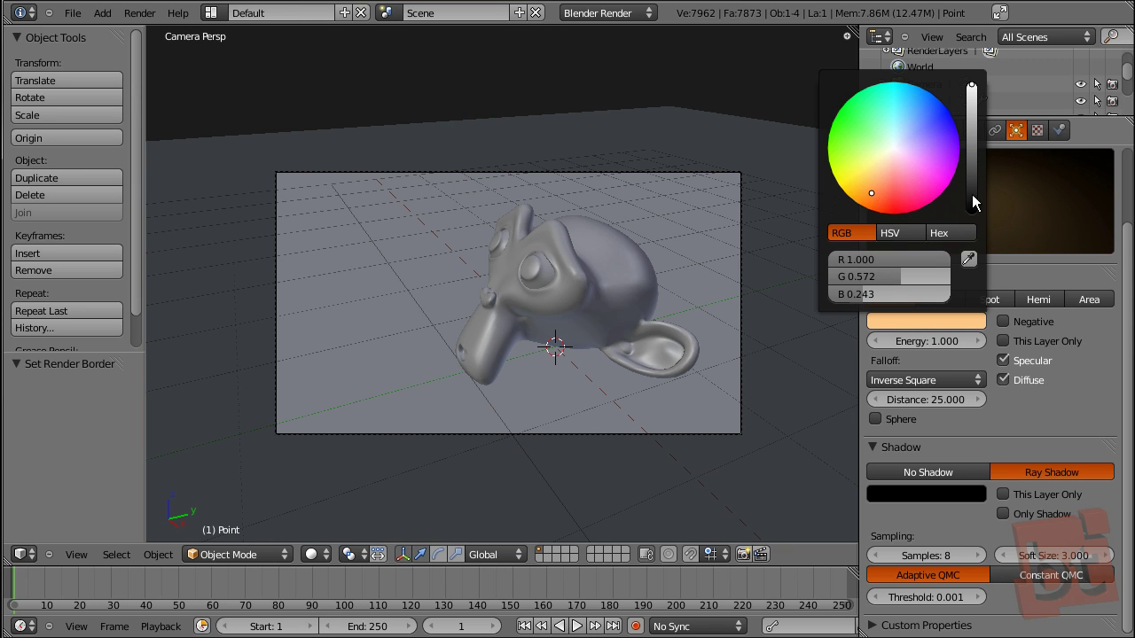
{"action": "left_click_drag", "start_coordinate": [924, 343], "coordinate": [1011, 342]}
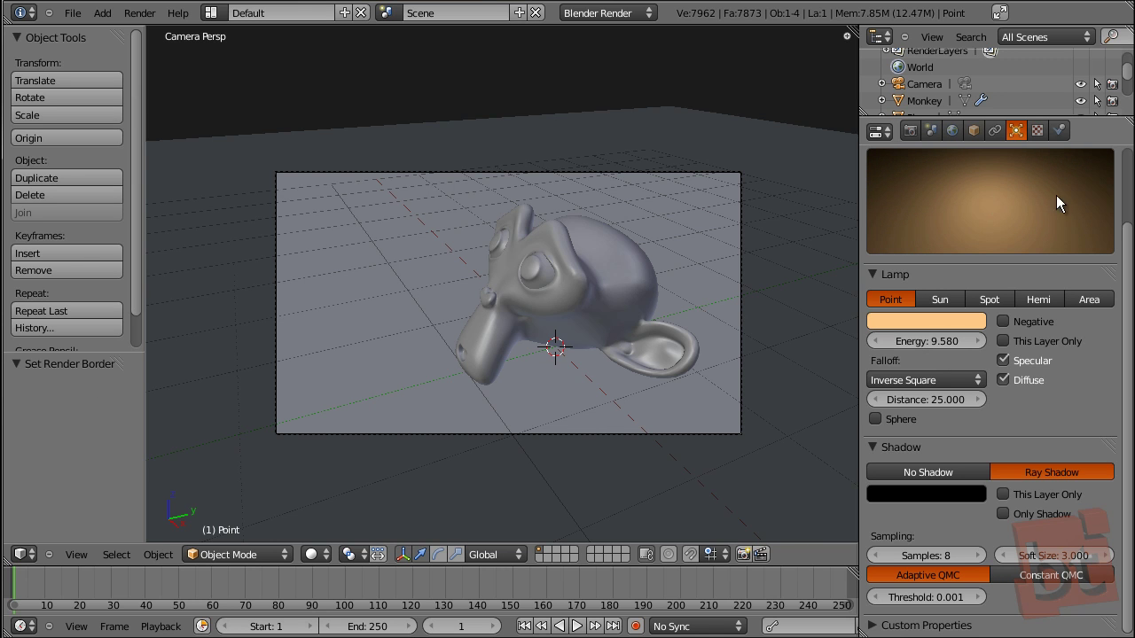
{"action": "key", "text": "F12"}
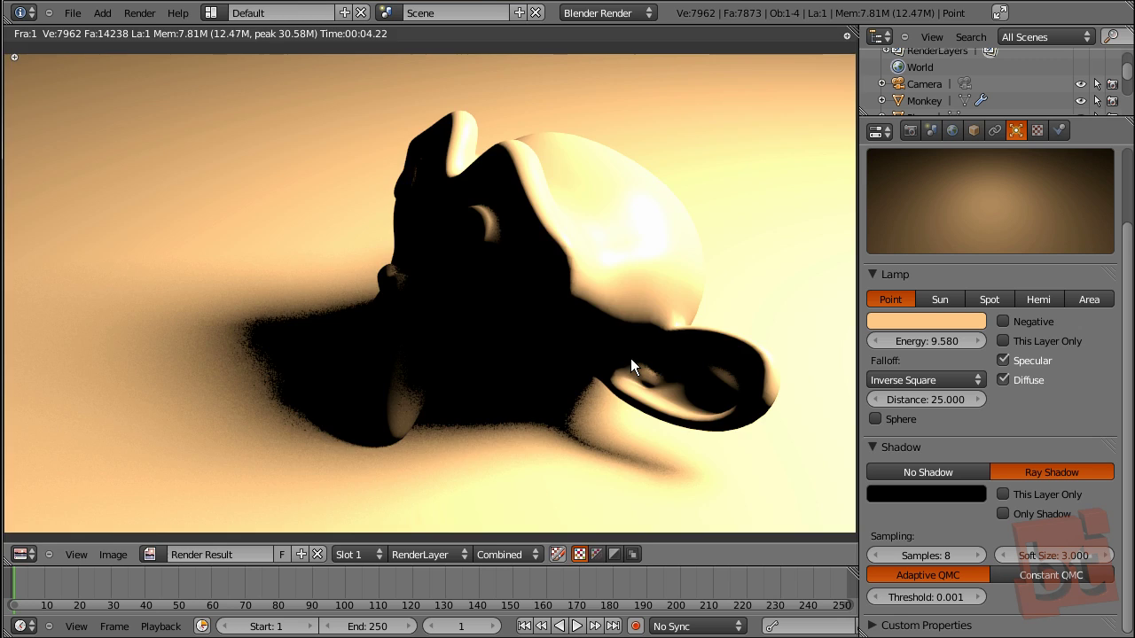
{"action": "key", "text": "Escape"}
Step: Set the lamp's Energy to 3 and render the image to check the brightness
{"action": "left_click", "coordinate": [930, 342]}
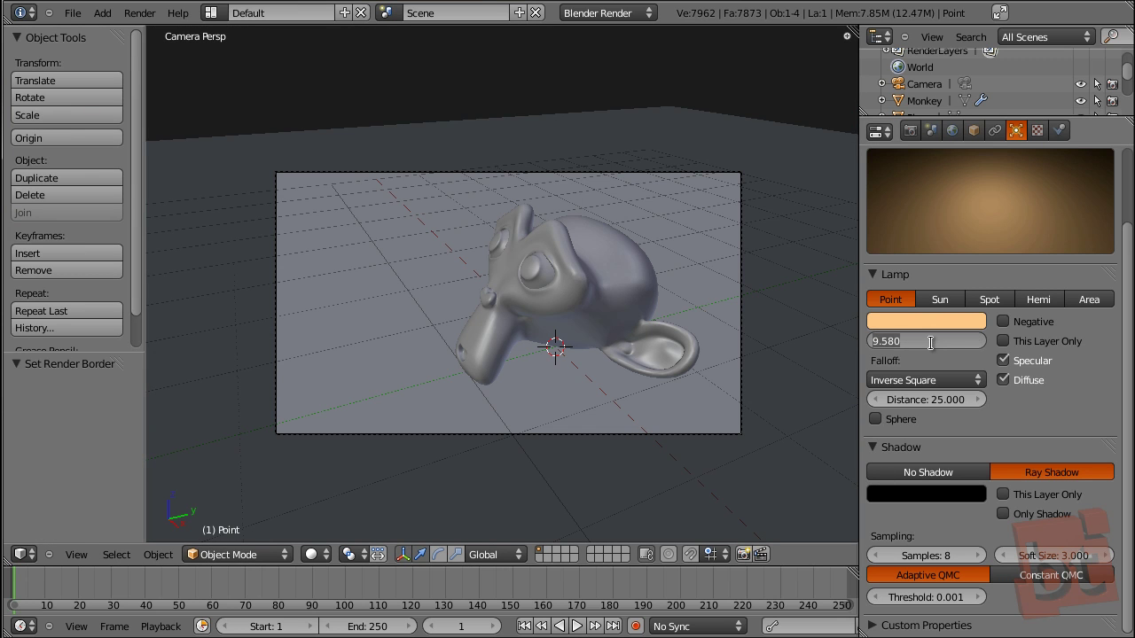
{"action": "type", "text": "3"}
{"action": "key", "text": "Return"}
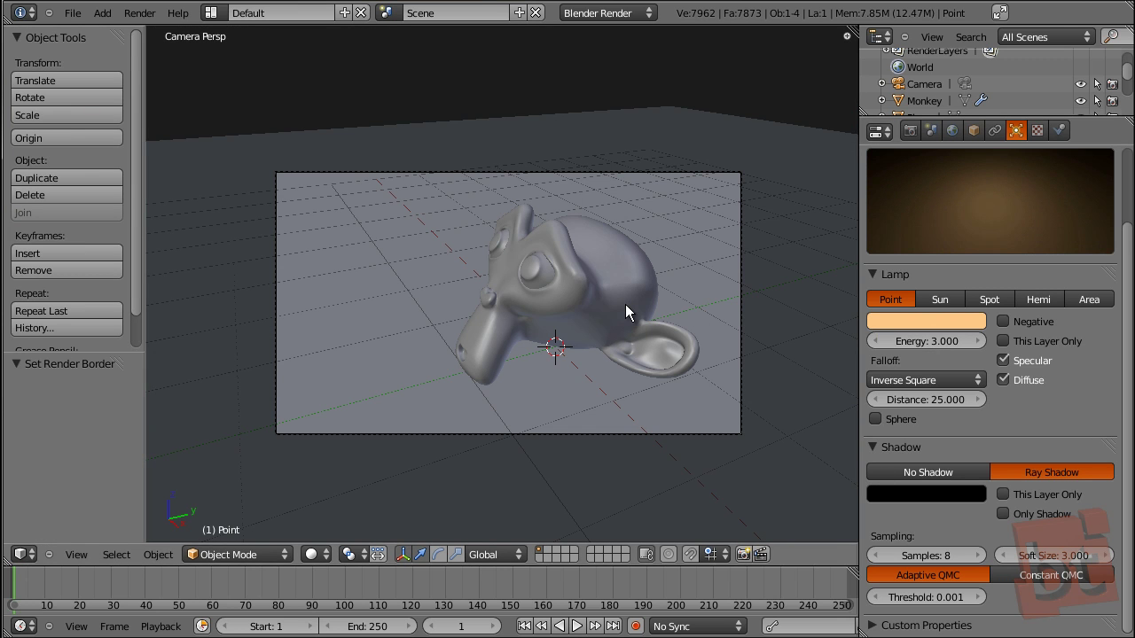
{"action": "key", "text": "F12"}
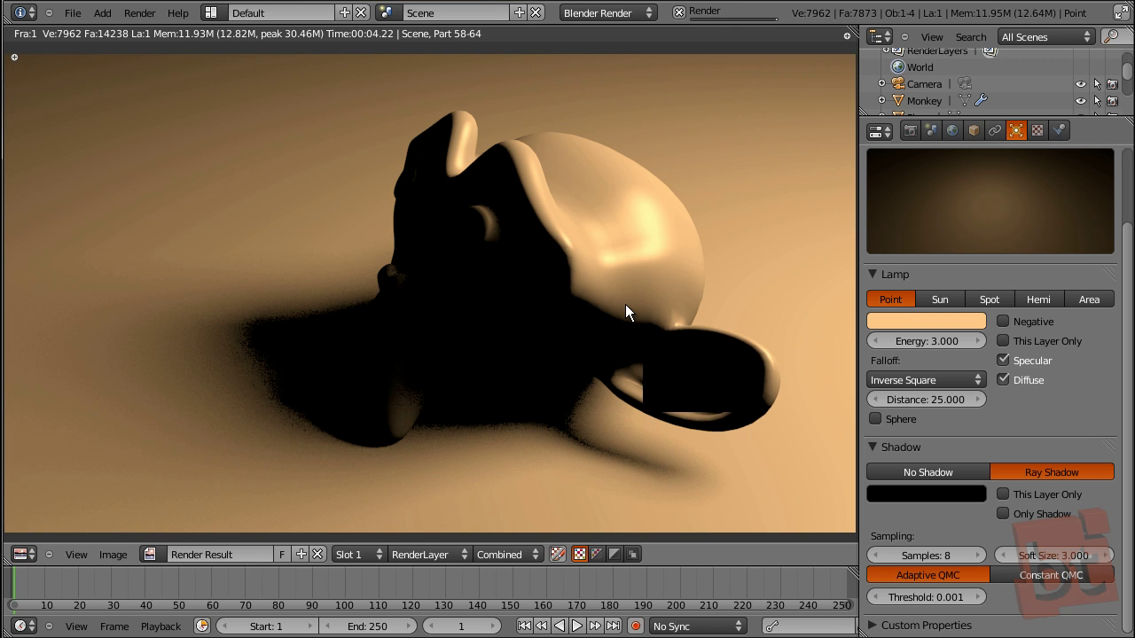
{"action": "key", "text": "Escape"}
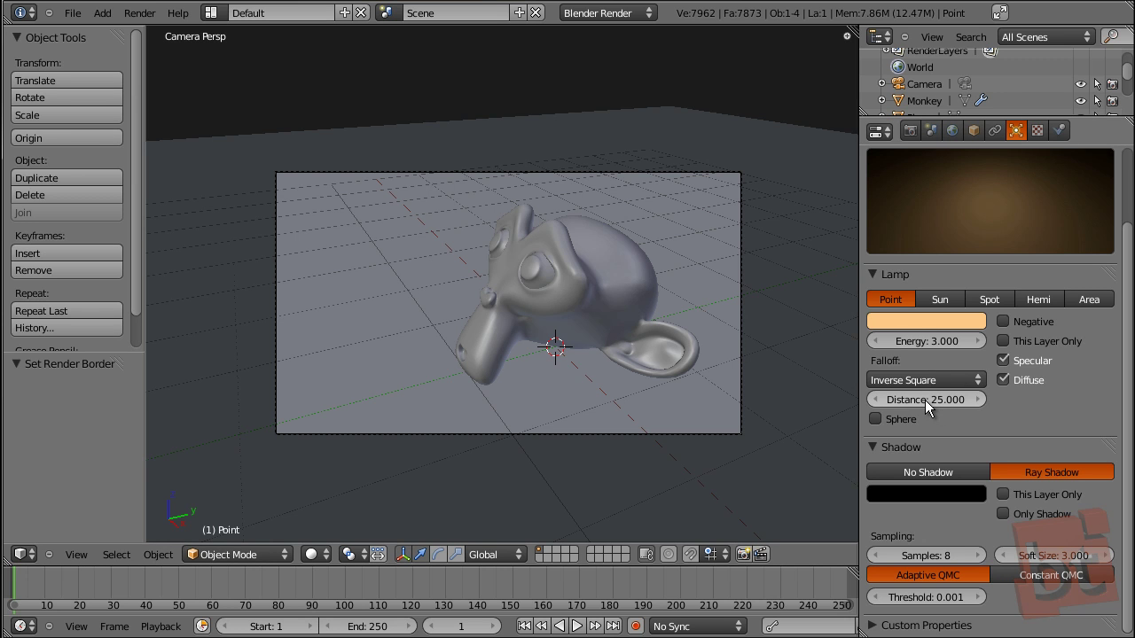
Step: Bring the Point lamp into view and reduce its falloff Distance to 22.390
{"action": "scroll", "coordinate": [648, 306], "scroll_direction": "down", "scroll_amount": 2}
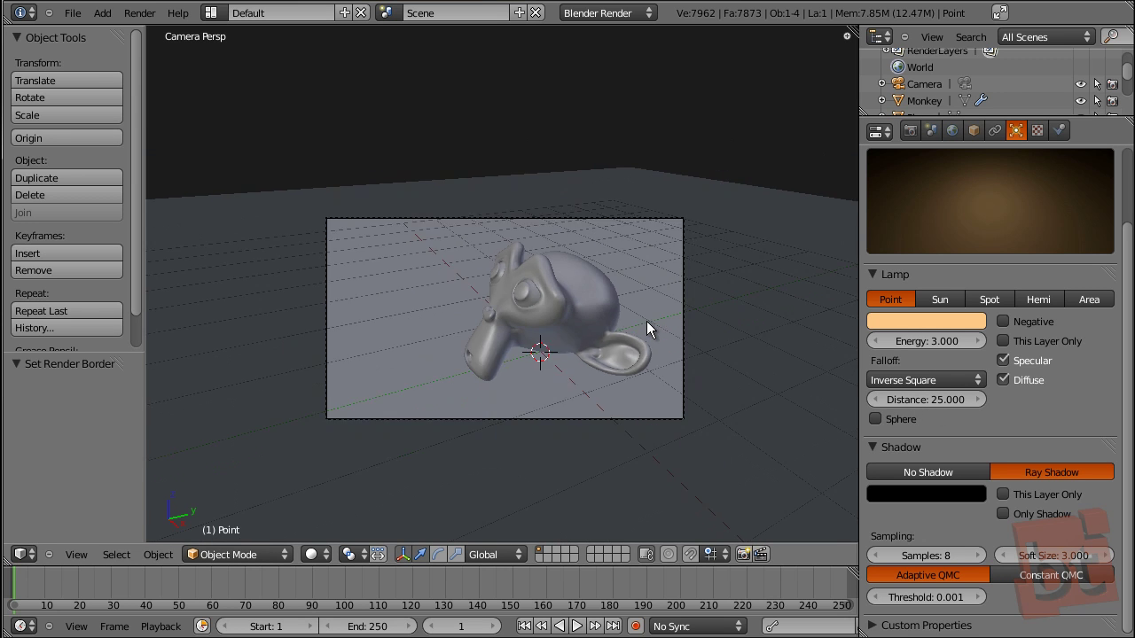
{"action": "scroll", "coordinate": [647, 321], "scroll_direction": "down", "scroll_amount": 4}
{"action": "scroll", "coordinate": [647, 321], "scroll_direction": "up", "scroll_amount": 4}
{"action": "middle_click_drag", "start_coordinate": [633, 327], "coordinate": [588, 384], "text": "shift"}
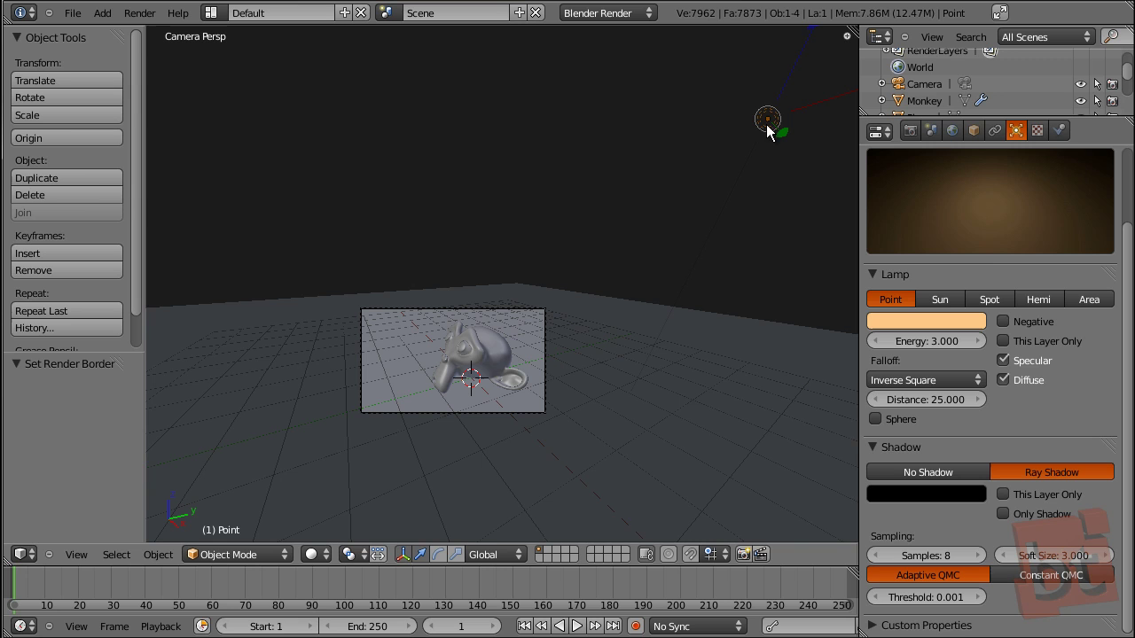
{"action": "left_click", "coordinate": [927, 381]}
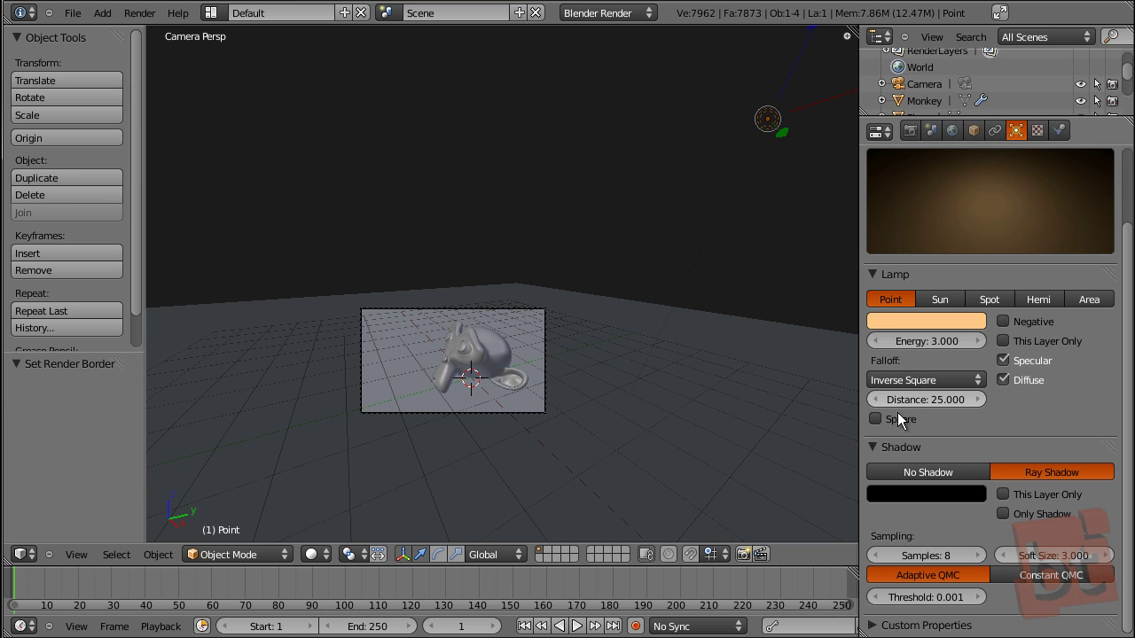
{"action": "left_click_drag", "start_coordinate": [923, 399], "coordinate": [697, 401]}
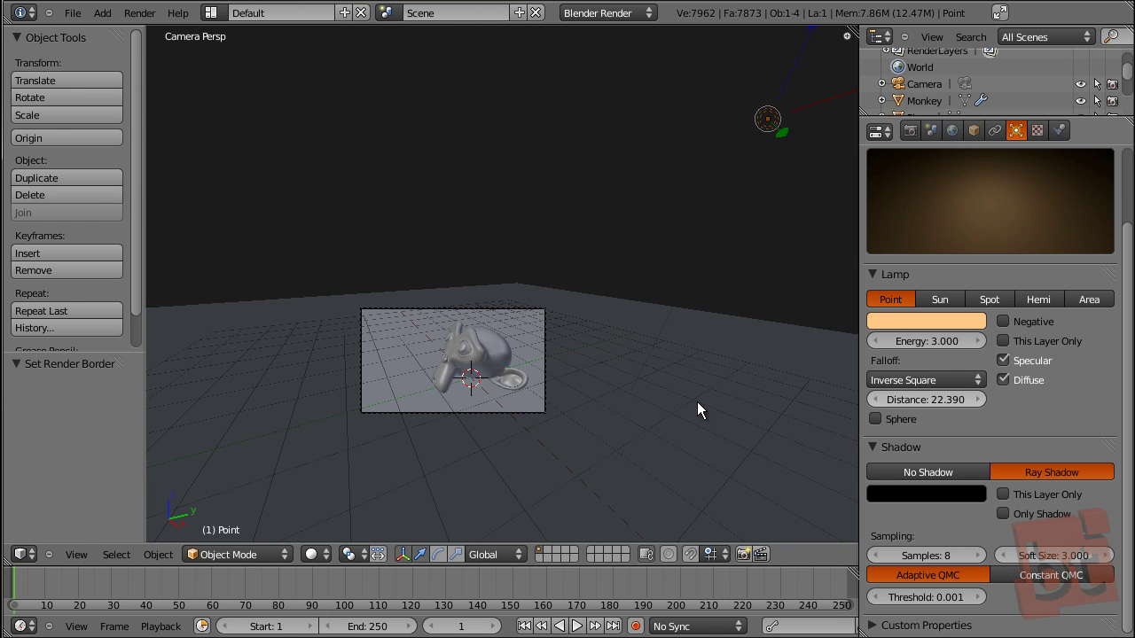
Step: Limit the lamp's light with the Sphere option at a Distance of 5.720 and render the image
{"action": "left_click", "coordinate": [883, 419]}
{"action": "left_click_drag", "start_coordinate": [933, 400], "coordinate": [709, 150]}
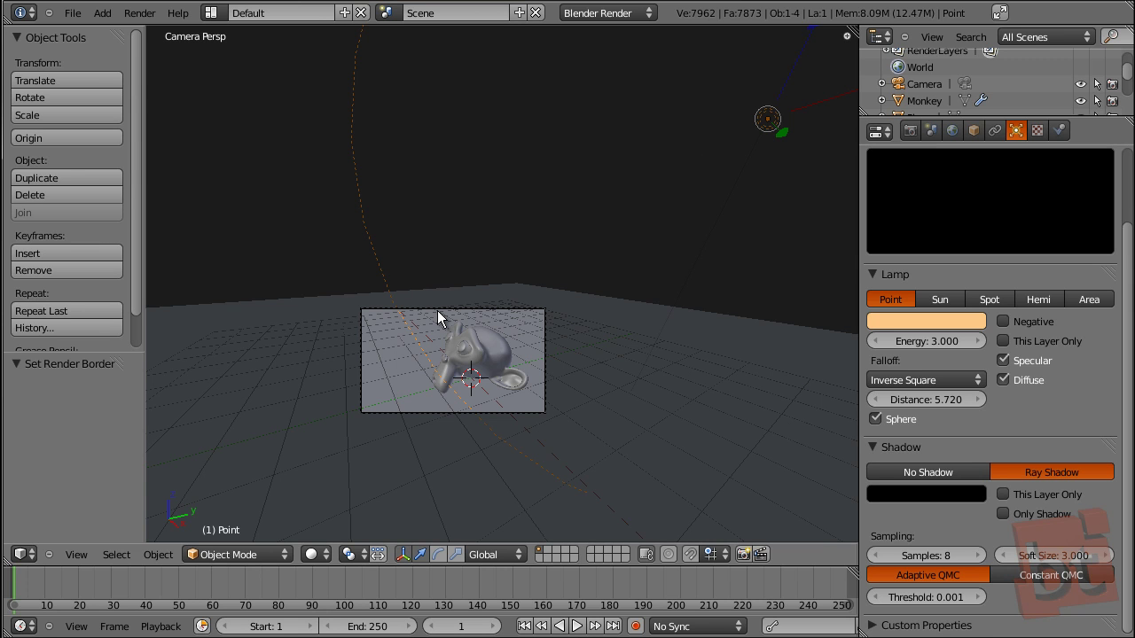
{"action": "key", "text": "F12"}
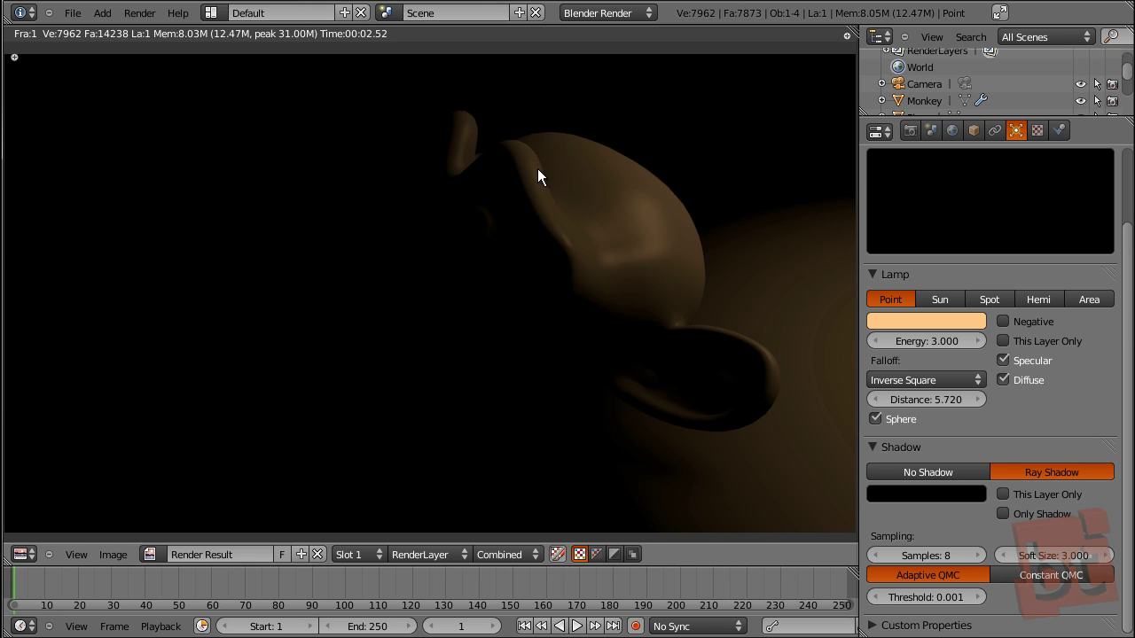
{"action": "key", "text": "Escape"}
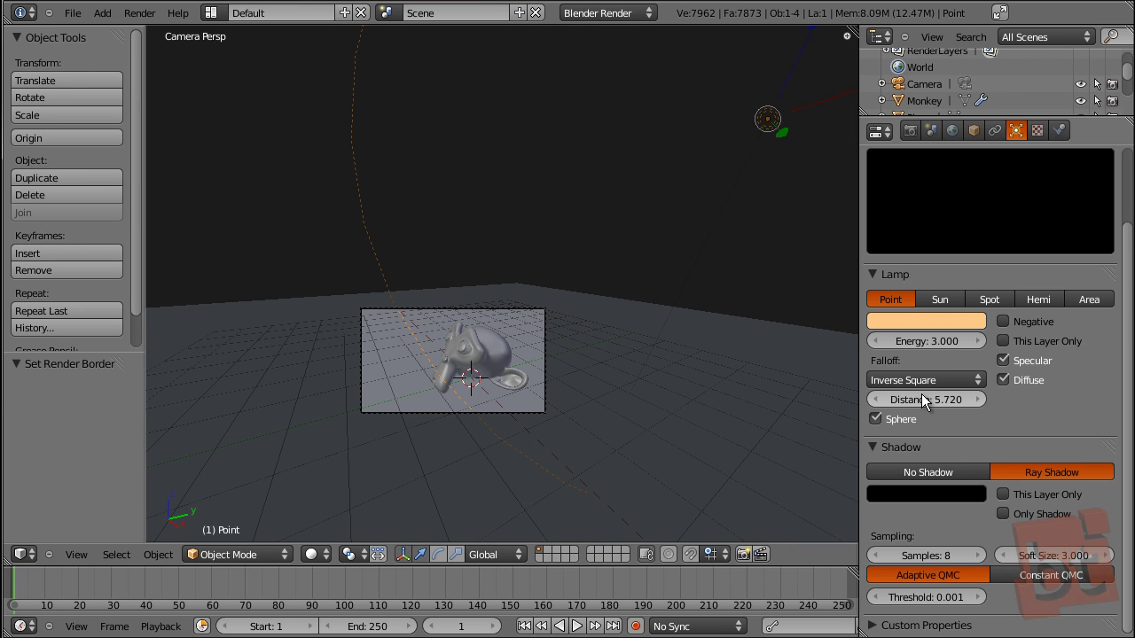
Step: Increase the lamp's sphere Distance to 6.880 and render the image to compare the lit area
{"action": "left_click_drag", "start_coordinate": [920, 398], "coordinate": [1027, 405]}
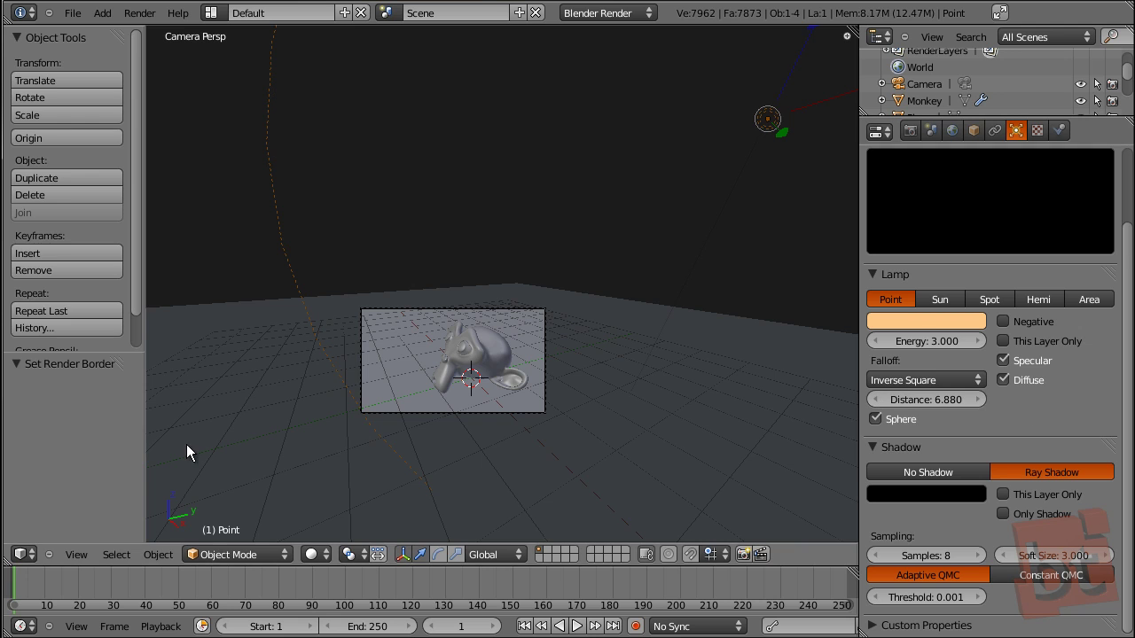
{"action": "key", "text": "F12"}
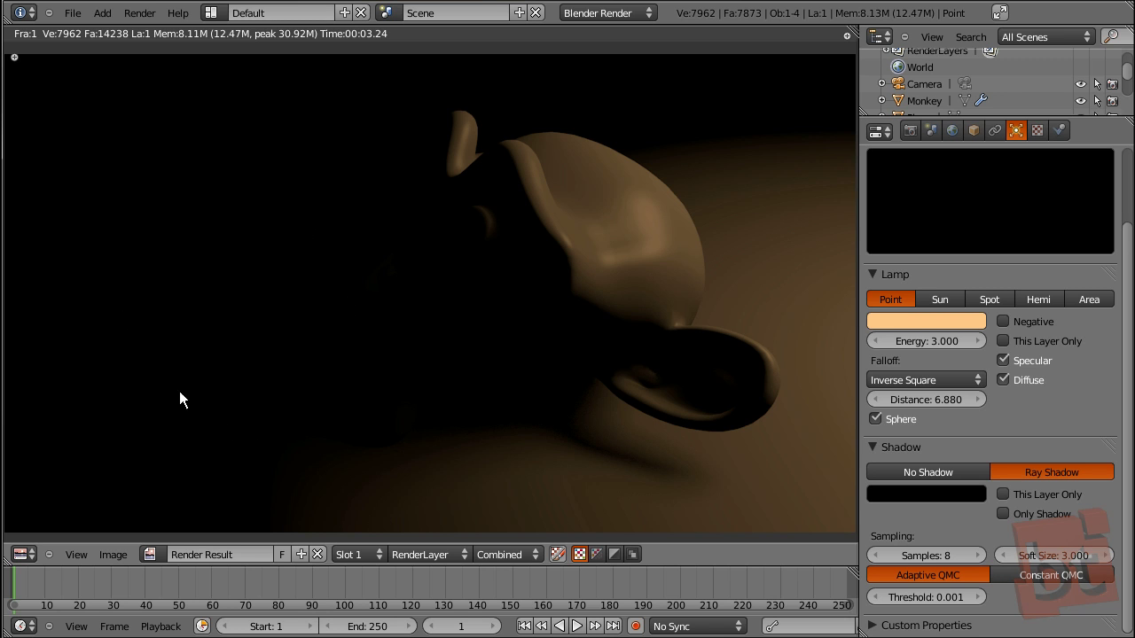
{"action": "key", "text": "Escape"}
Step: Increase the lamp's sphere Distance to 8.870 and render the image to check the light's reach
{"action": "left_click", "coordinate": [929, 397]}
{"action": "type", "text": "8"}
{"action": "key", "text": "Return"}
{"action": "key", "text": "F12"}
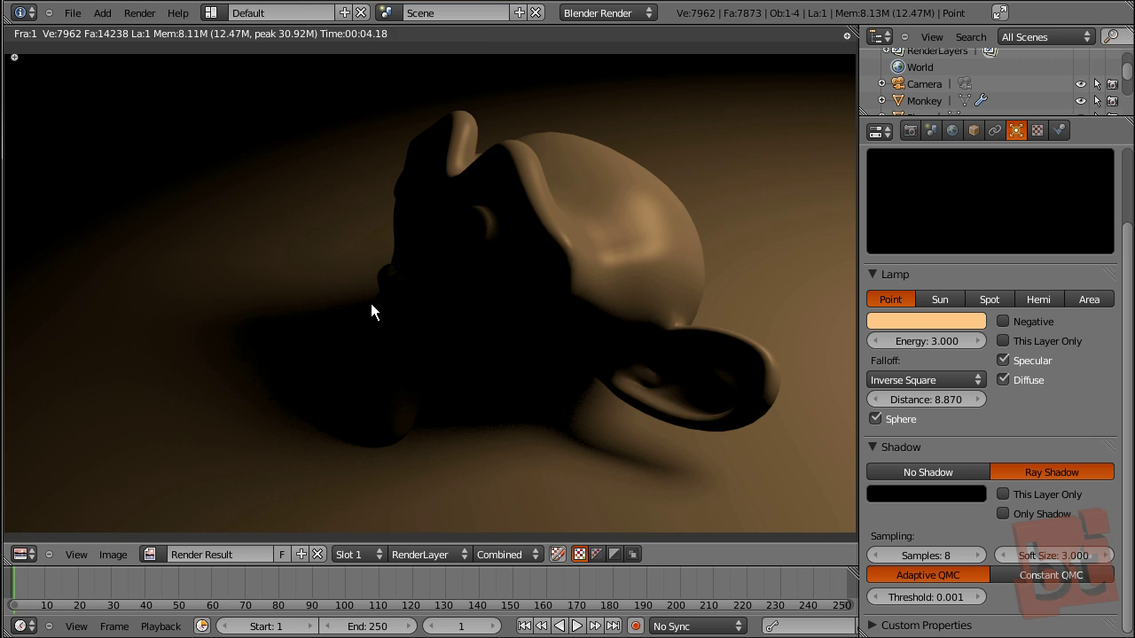
{"action": "key", "text": "Escape"}
Step: Increase the lamp's sphere Distance to 12.720 and render the image to check the wider light coverage
{"action": "left_click_drag", "start_coordinate": [932, 399], "coordinate": [761, 366]}
{"action": "key", "text": "F12"}
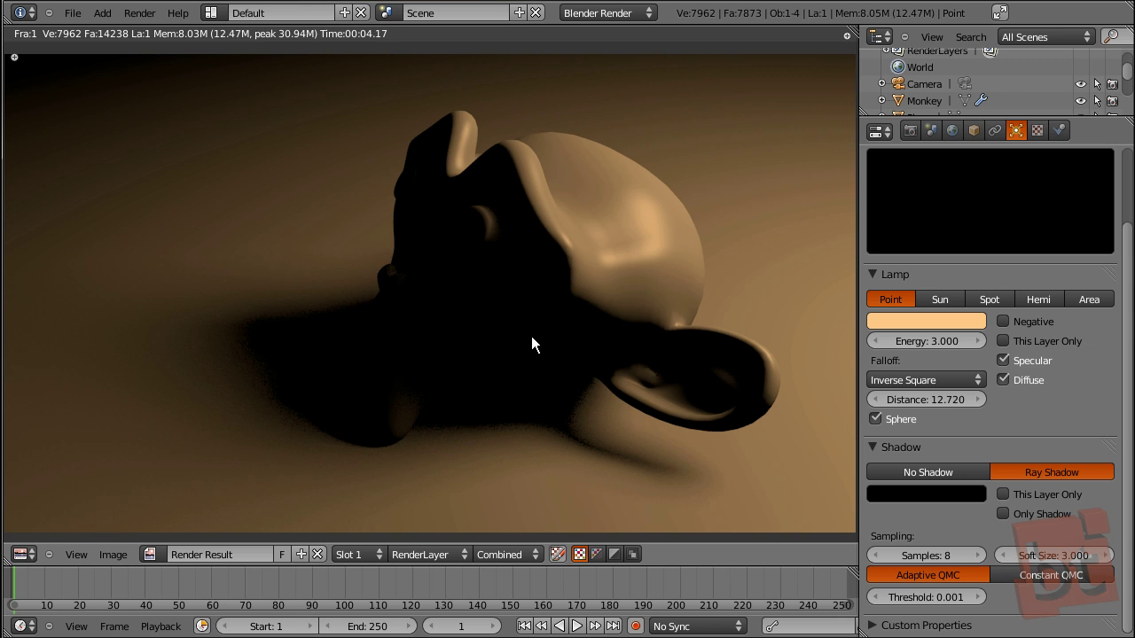
{"action": "key", "text": "Escape"}
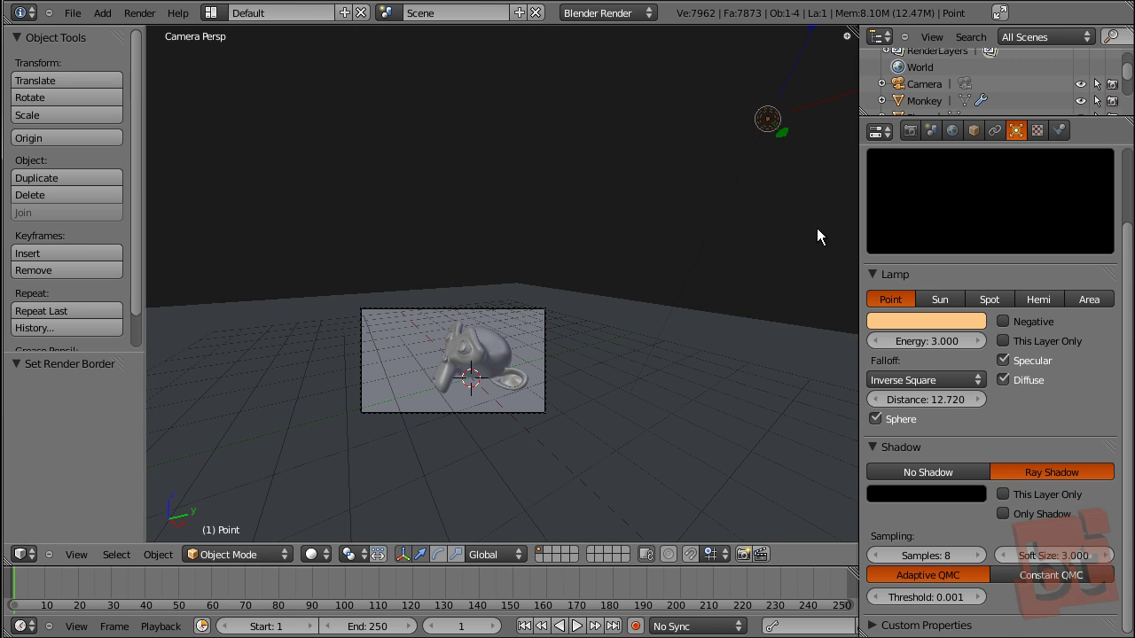
Step: Reduce the render resolution scale to 25% and render the image for a quick preview
{"action": "left_click", "coordinate": [909, 132]}
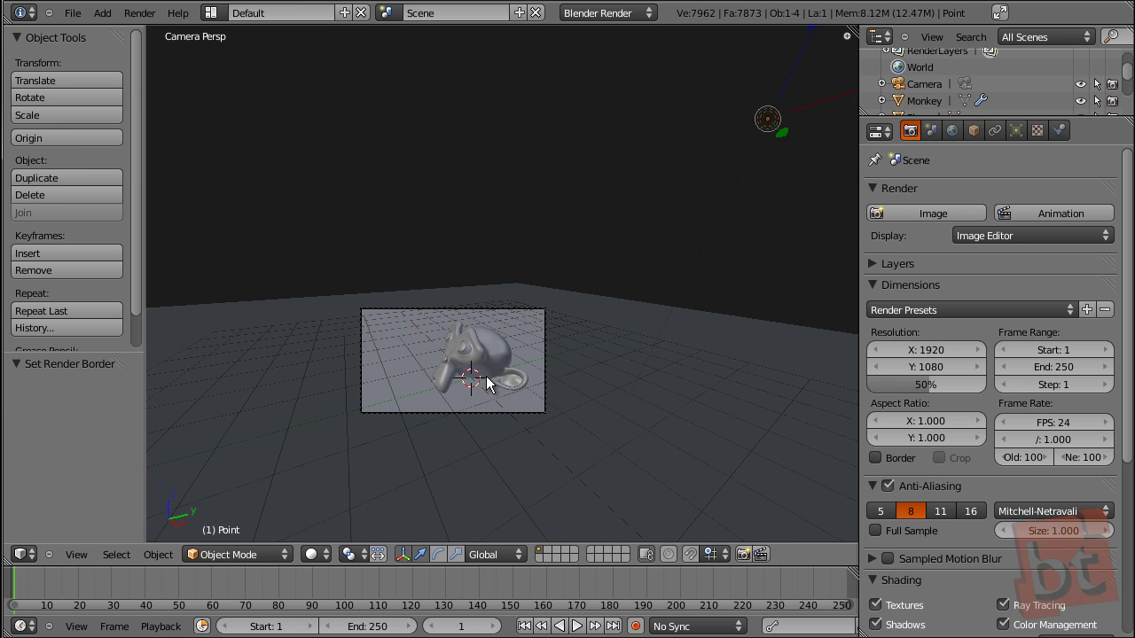
{"action": "scroll", "coordinate": [486, 376], "scroll_direction": "up", "scroll_amount": 7}
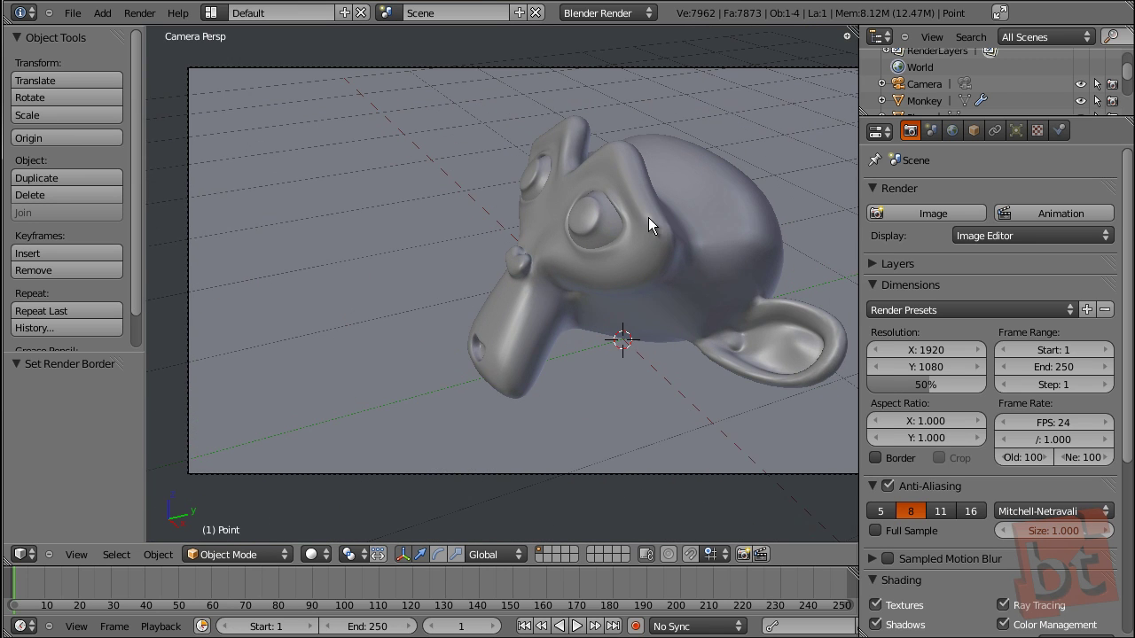
{"action": "scroll", "coordinate": [689, 248], "scroll_direction": "down", "scroll_amount": 3, "text": "ctrl"}
{"action": "scroll", "coordinate": [676, 249], "scroll_direction": "up", "scroll_amount": 1, "text": "shift"}
{"action": "left_click", "coordinate": [923, 384]}
{"action": "type", "text": "25"}
{"action": "key", "text": "Return"}
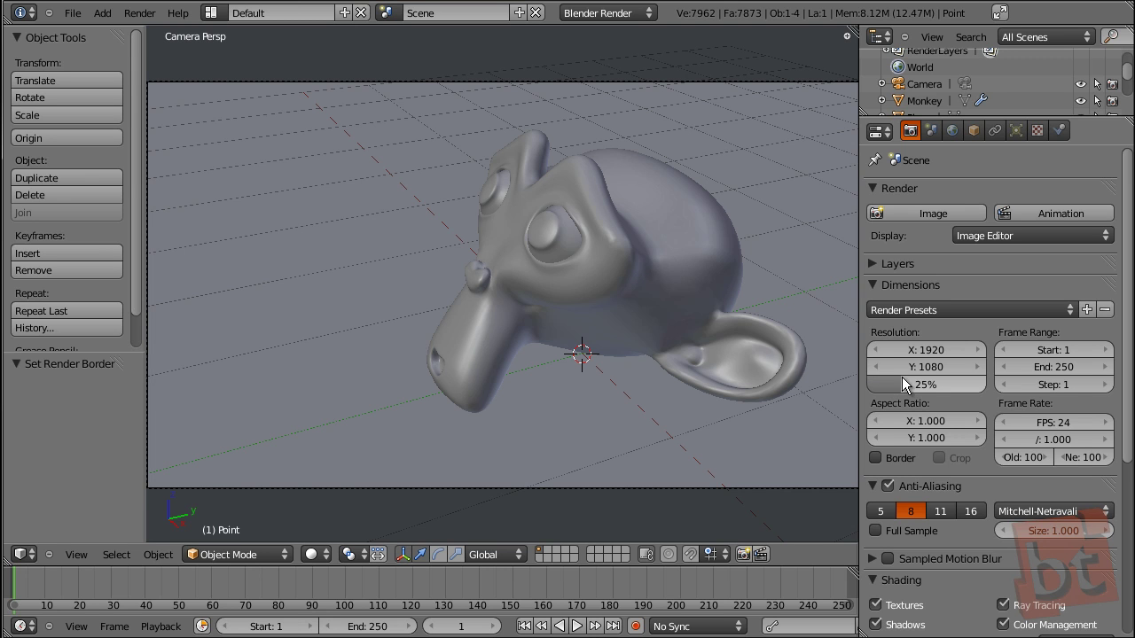
{"action": "key", "text": "F12"}
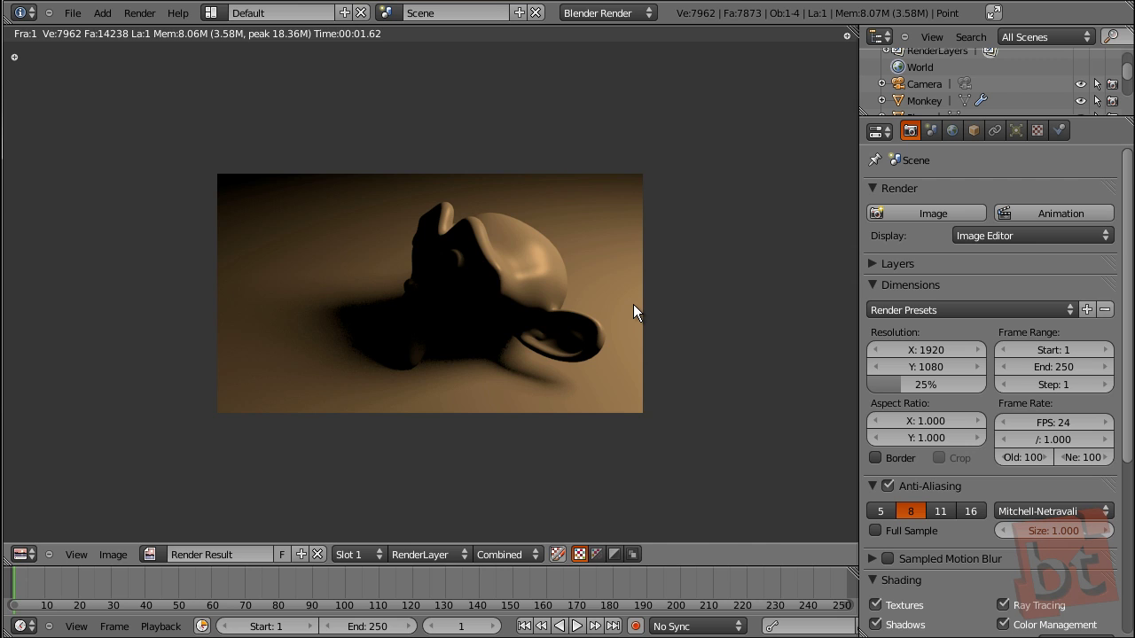
{"action": "key", "text": "Escape"}
Step: Leave the camera view and render the image again from the scene camera
{"action": "key", "text": "KP_0"}
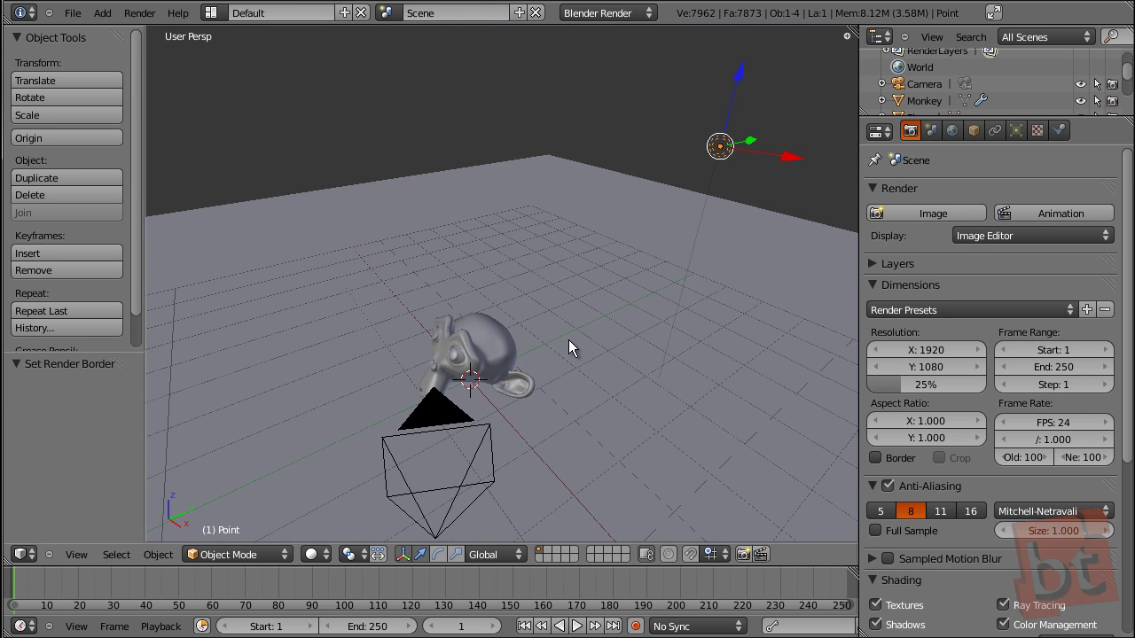
{"action": "key", "text": "F12"}
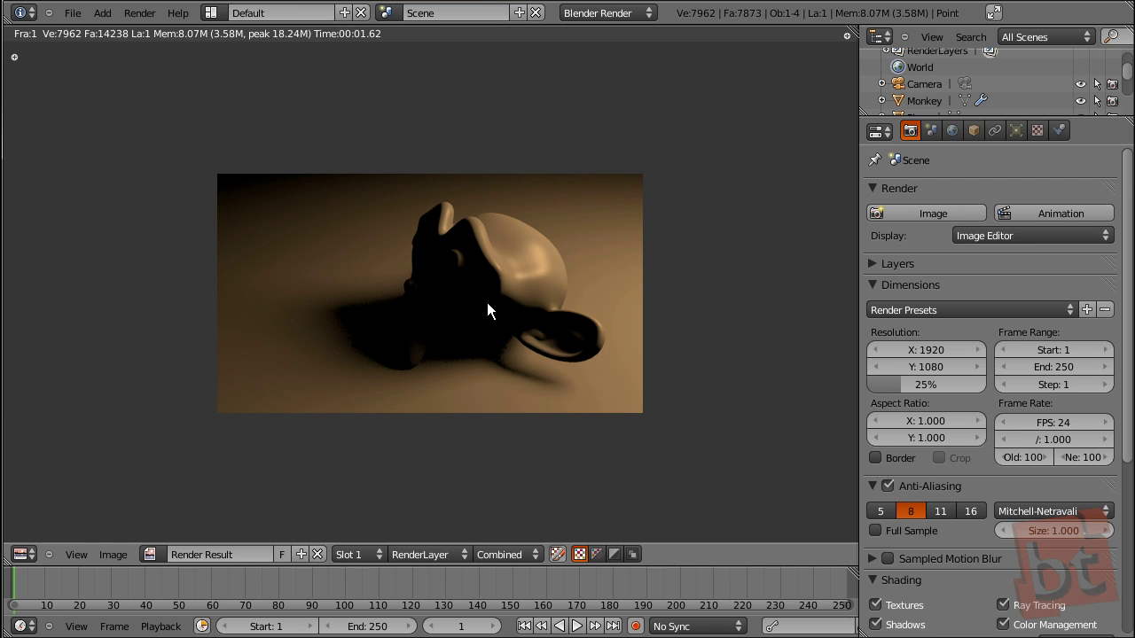
{"action": "key", "text": "Escape"}
Step: Add a Hemi lamp and move it about -4.1 in X, -6.1 in Y and 2.2 in Z, up beside the monkey head
{"action": "middle_click_drag", "start_coordinate": [489, 297], "coordinate": [599, 284]}
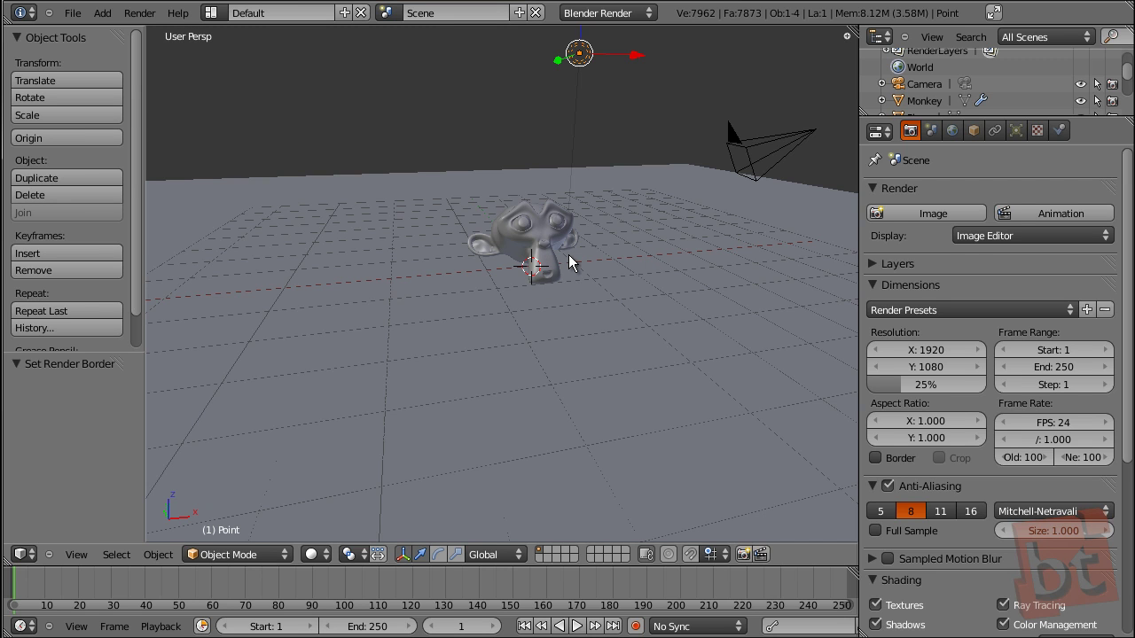
{"action": "key", "text": "shift+a"}
{"action": "mouse_move", "coordinate": [570, 258]}
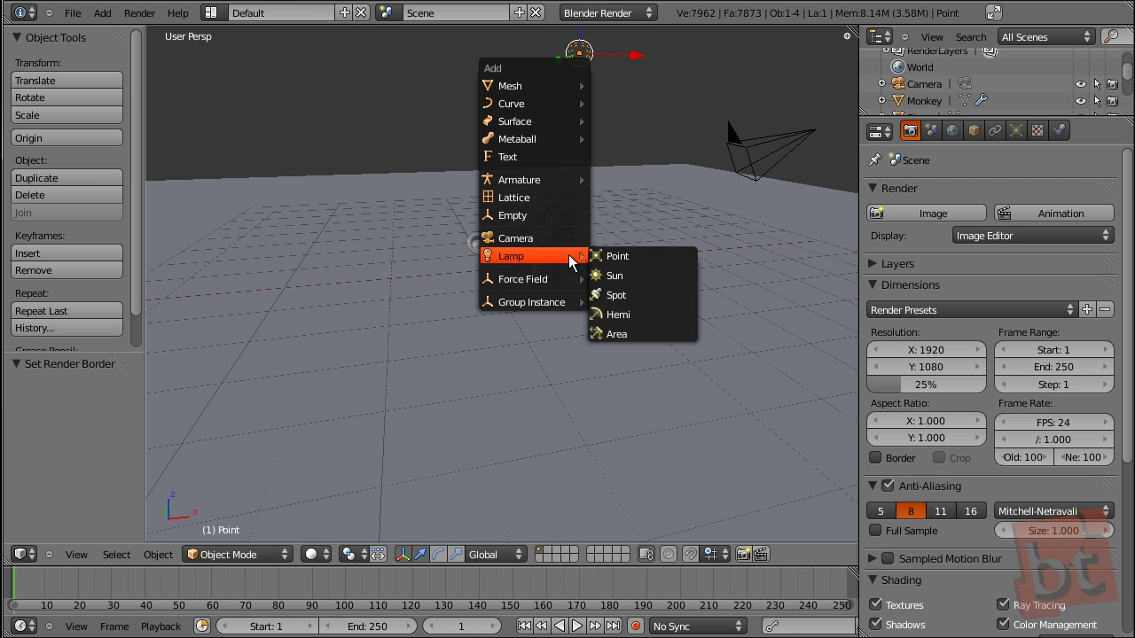
{"action": "left_click", "coordinate": [634, 312]}
{"action": "middle_click_drag", "start_coordinate": [742, 320], "coordinate": [684, 340]}
{"action": "key", "text": "g"}
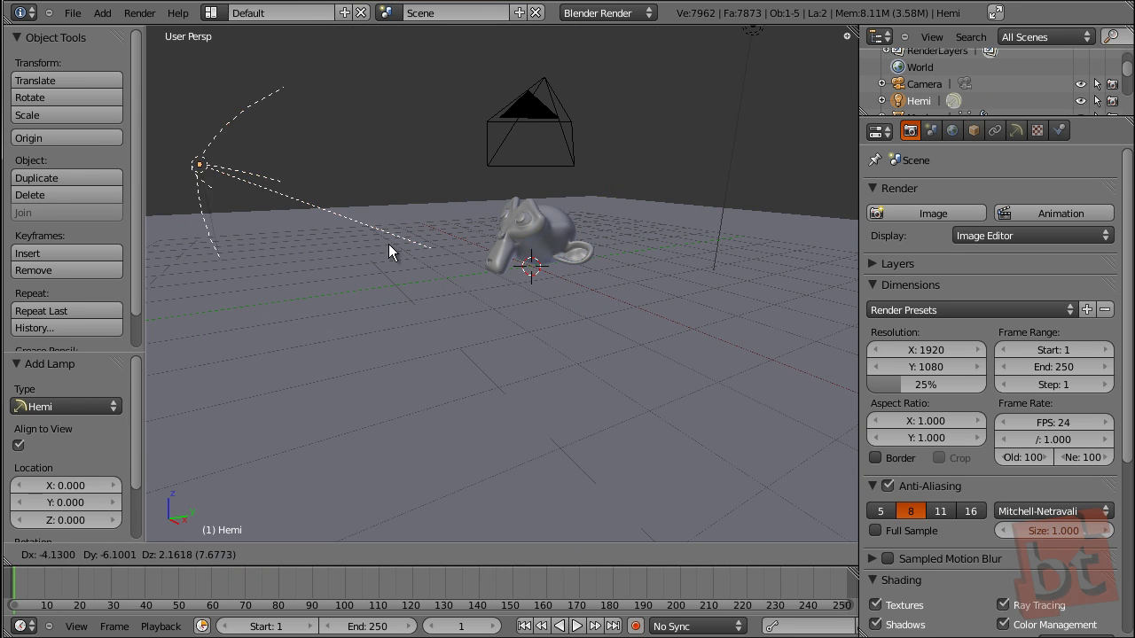
{"action": "left_click", "coordinate": [386, 246]}
Step: Rotate the Hemi lamp from two viewing angles to aim it at the monkey head, ending with a turn of about -12.5°
{"action": "middle_click_drag", "start_coordinate": [434, 301], "coordinate": [706, 226]}
{"action": "key", "text": "r"}
{"action": "left_click", "coordinate": [664, 391]}
{"action": "middle_click_drag", "start_coordinate": [664, 391], "coordinate": [549, 165]}
{"action": "key", "text": "r"}
{"action": "left_click", "coordinate": [689, 246]}
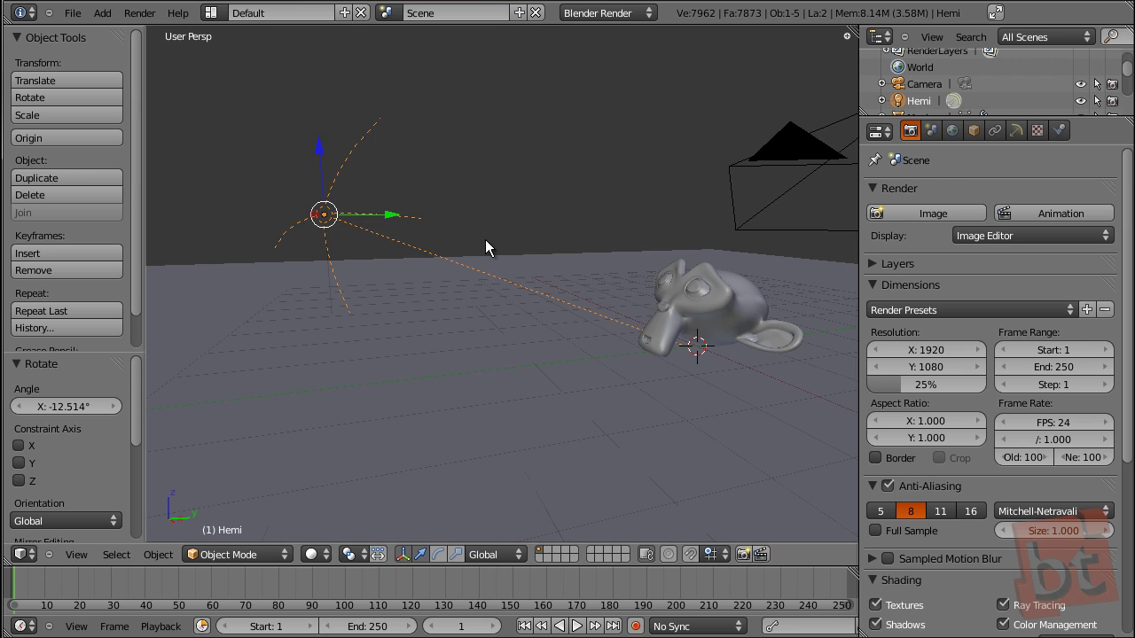
Step: Render the image to check the Hemi lamp's effect on the monkey head, and return to the 3D view
{"action": "middle_click_drag", "start_coordinate": [496, 241], "coordinate": [494, 233]}
{"action": "key", "text": "F12"}
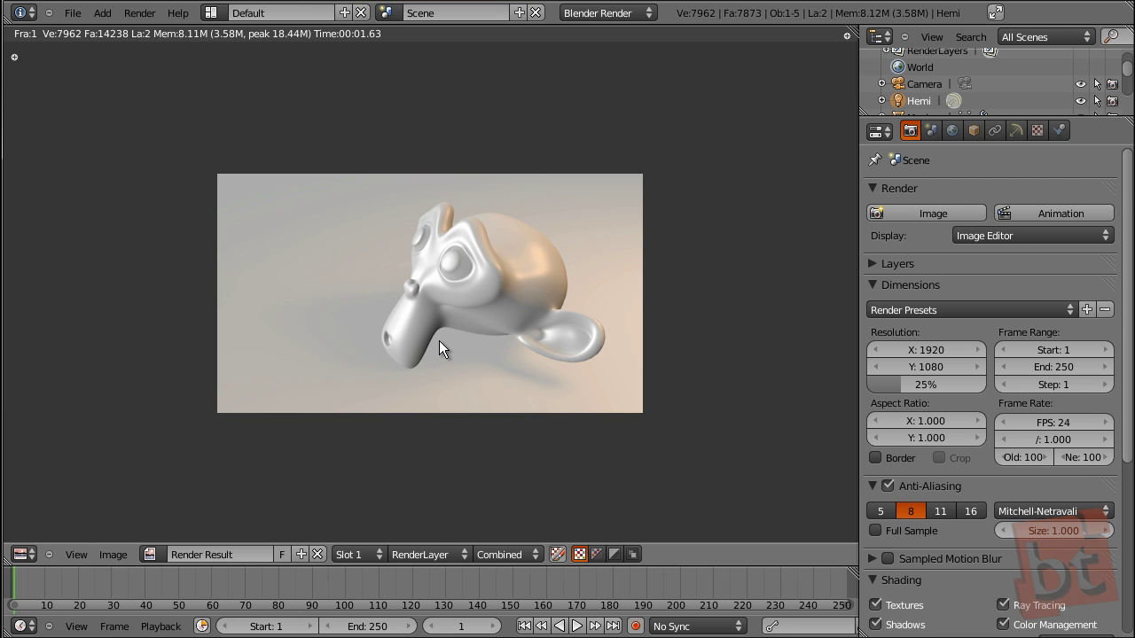
{"action": "key", "text": "Escape"}
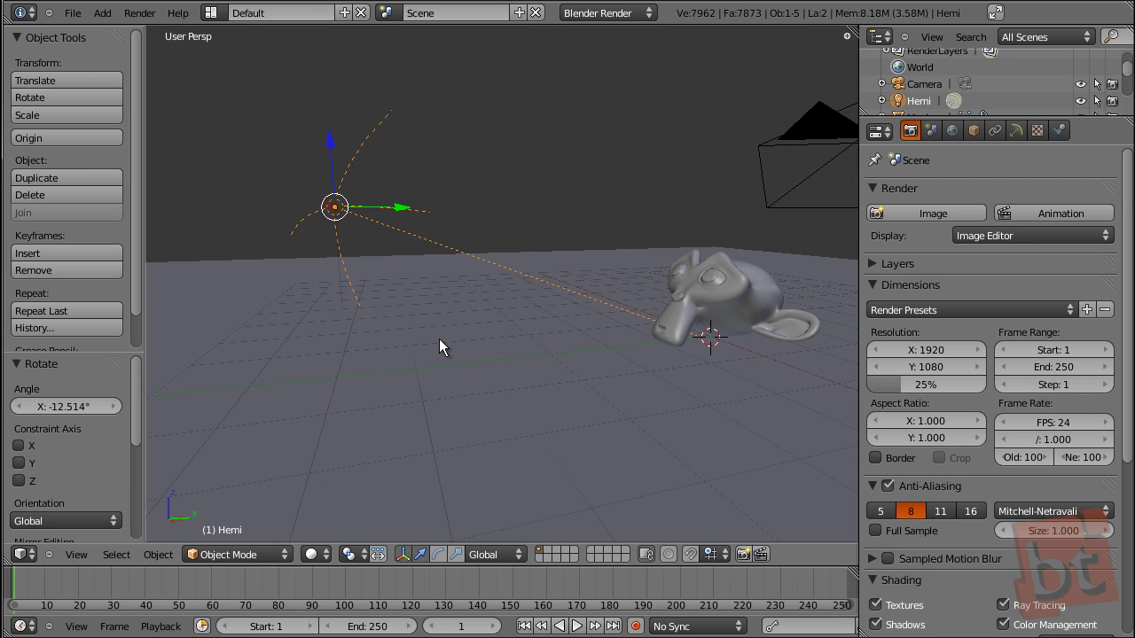
Step: Add a second camera and move it about 6.0 in X, -0.7 in Y and 2.5 in Z, away from the monkey head
{"action": "middle_click_drag", "start_coordinate": [491, 321], "coordinate": [631, 332]}
{"action": "middle_click_drag", "start_coordinate": [641, 289], "coordinate": [590, 297]}
{"action": "right_click", "coordinate": [590, 297]}
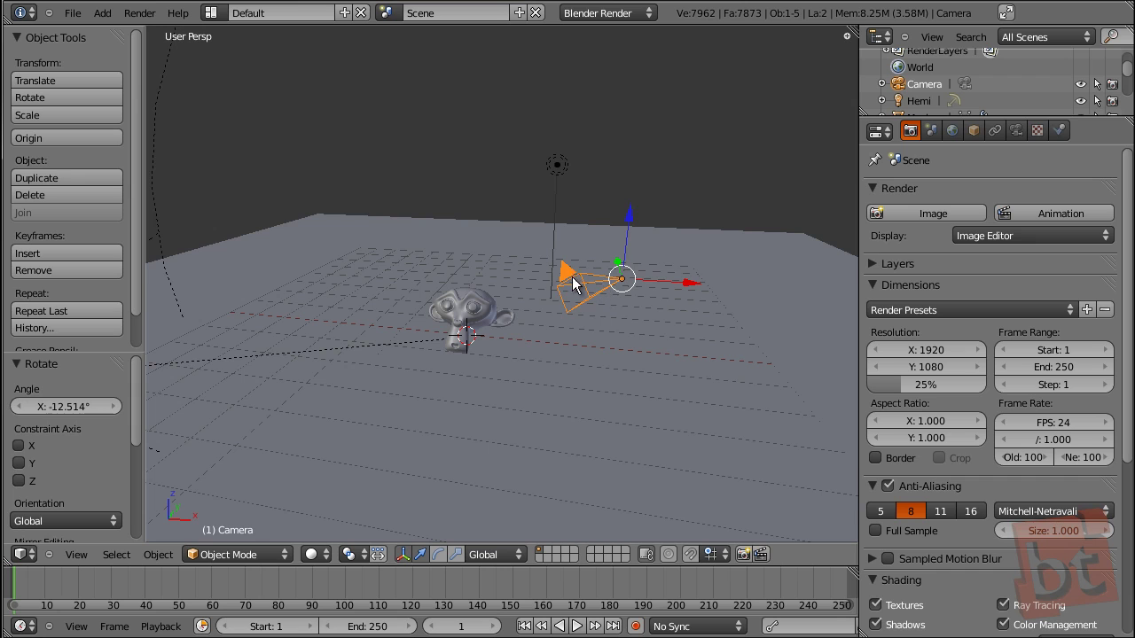
{"action": "middle_click_drag", "start_coordinate": [617, 289], "coordinate": [650, 358]}
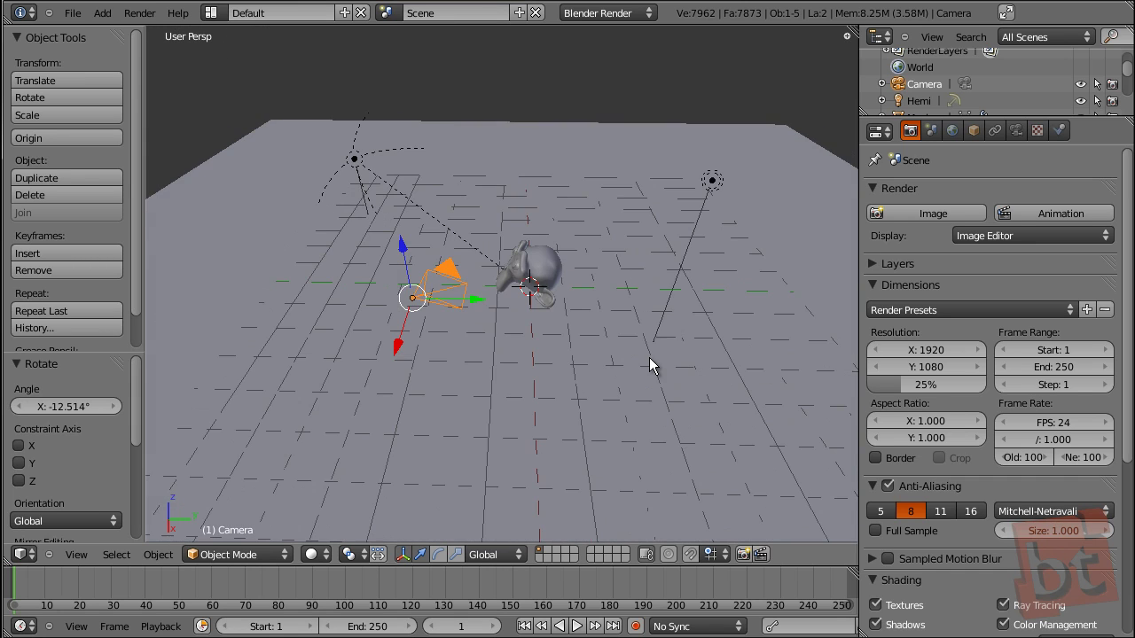
{"action": "key", "text": "shift+a"}
{"action": "mouse_move", "coordinate": [650, 359]}
{"action": "left_click", "coordinate": [626, 337]}
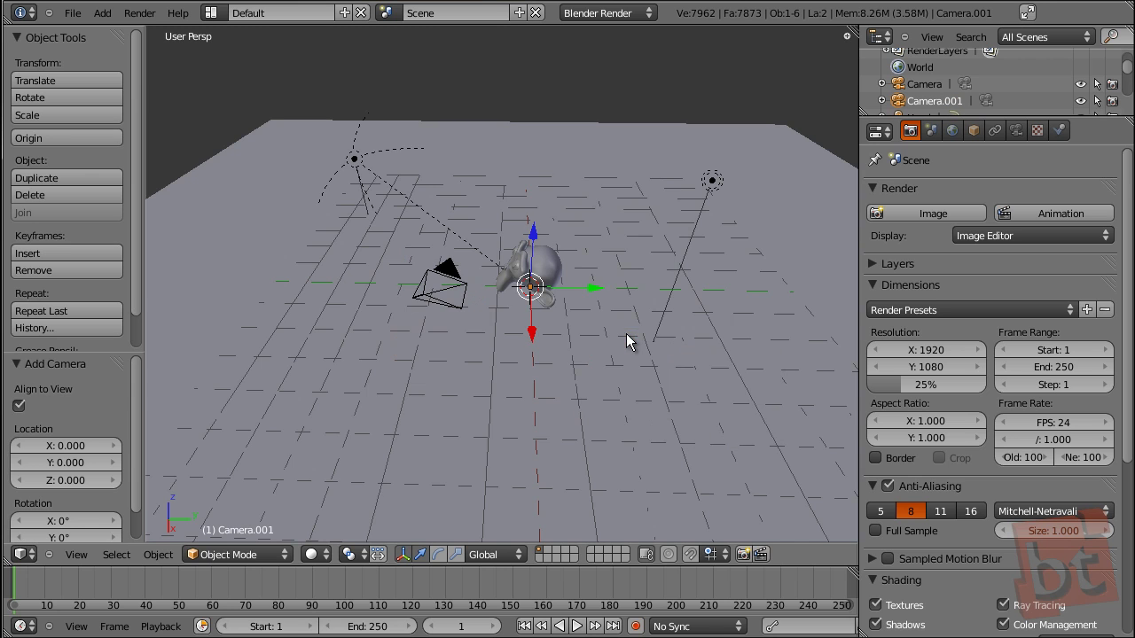
{"action": "middle_click_drag", "start_coordinate": [716, 301], "coordinate": [705, 342]}
{"action": "key", "text": "g"}
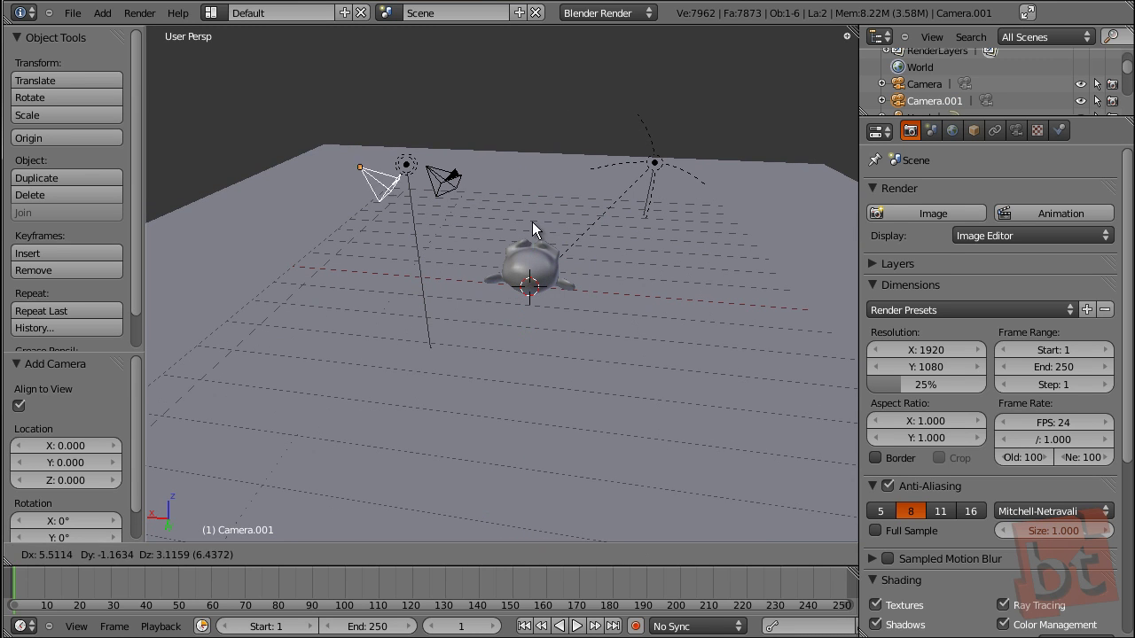
{"action": "left_click", "coordinate": [517, 244]}
Step: Select the original and second cameras in turn to examine how the viewport marks the active scene camera
{"action": "middle_click_drag", "start_coordinate": [517, 244], "coordinate": [650, 375]}
{"action": "middle_click_drag", "start_coordinate": [543, 351], "coordinate": [583, 363]}
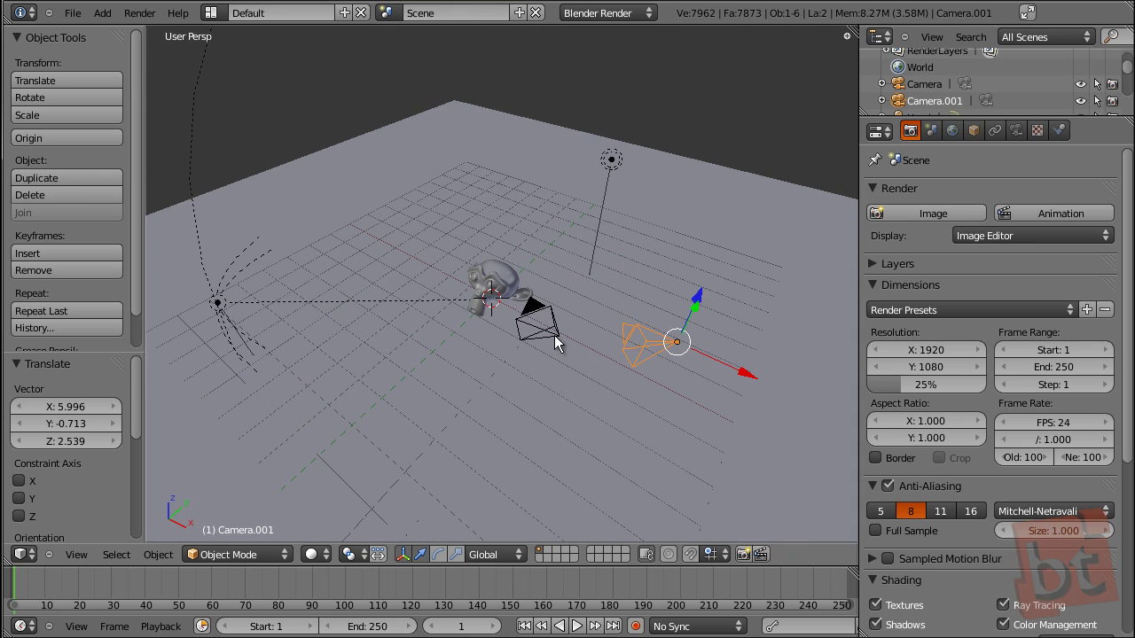
{"action": "right_click", "coordinate": [536, 317]}
{"action": "middle_click_drag", "start_coordinate": [537, 318], "coordinate": [570, 353]}
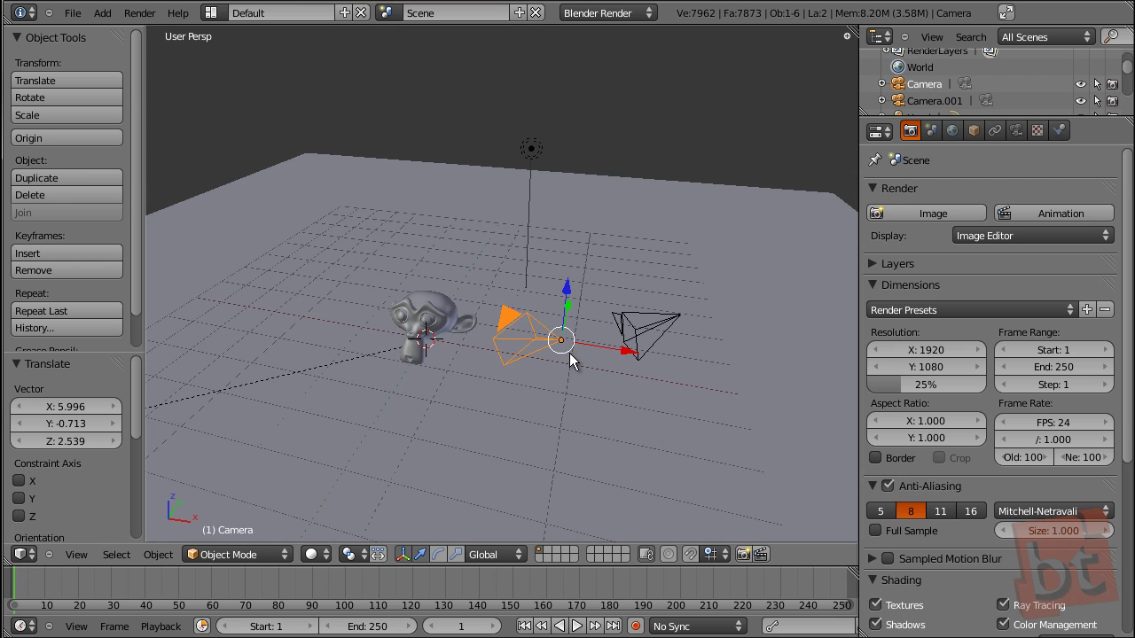
{"action": "right_click", "coordinate": [633, 338]}
{"action": "middle_click_drag", "start_coordinate": [633, 338], "coordinate": [578, 346]}
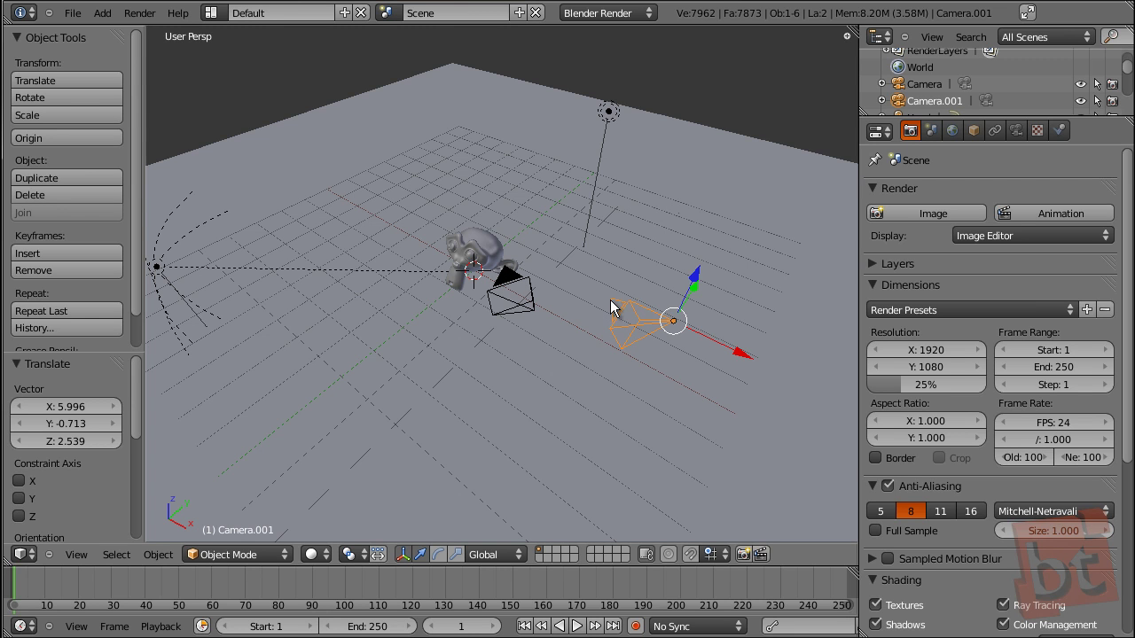
{"action": "right_click", "coordinate": [510, 285]}
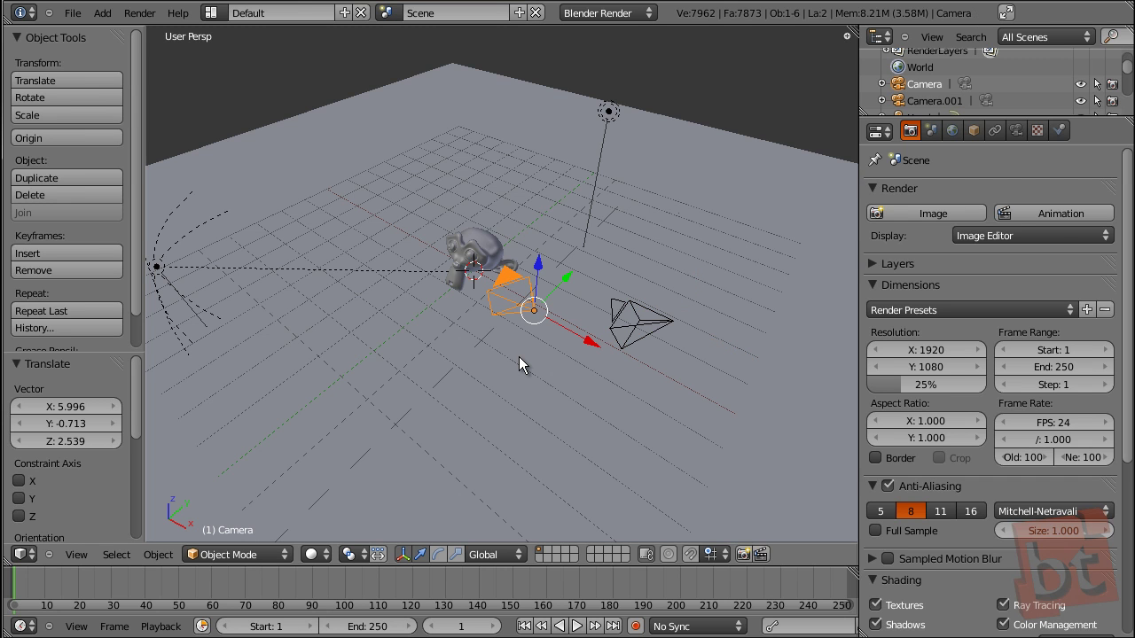
{"action": "right_click", "coordinate": [641, 336]}
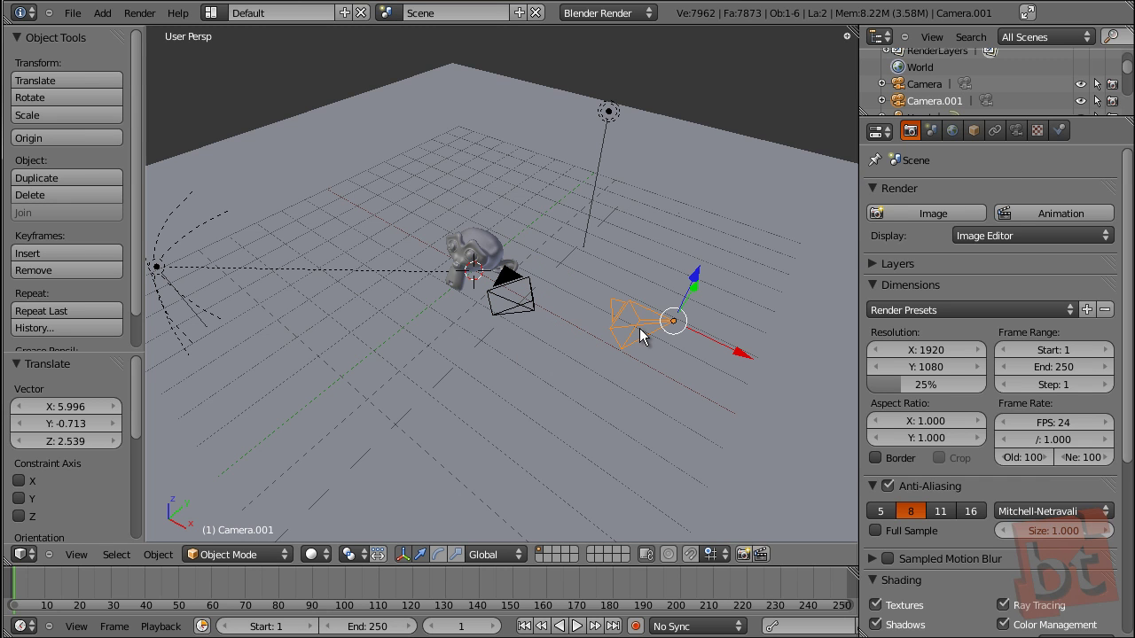
{"action": "right_click", "coordinate": [505, 285]}
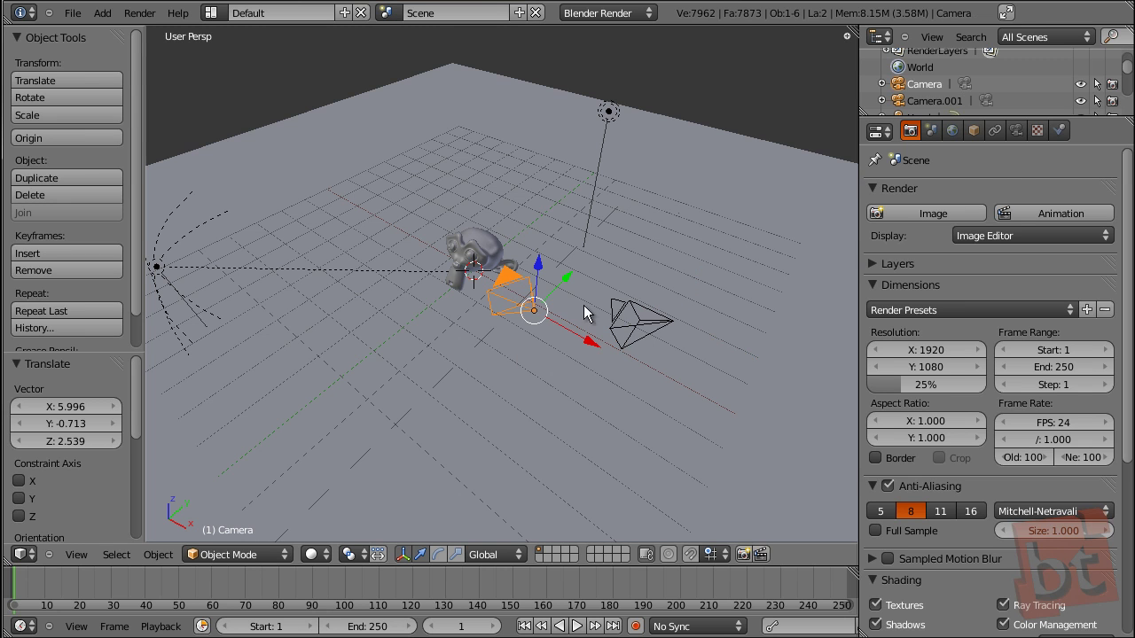
Step: Set the original camera as the active scene camera, look through it, and leave the camera view
{"action": "right_click", "coordinate": [640, 325]}
{"action": "right_click", "coordinate": [508, 287]}
{"action": "key", "text": "ctrl+KP_0"}
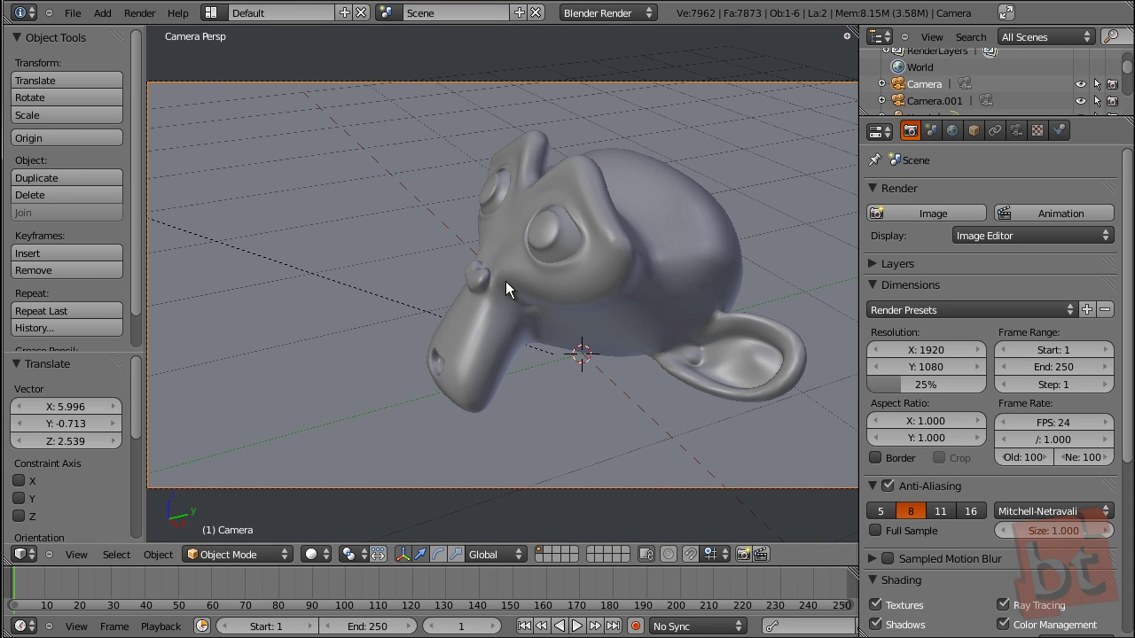
{"action": "key", "text": "KP_0"}
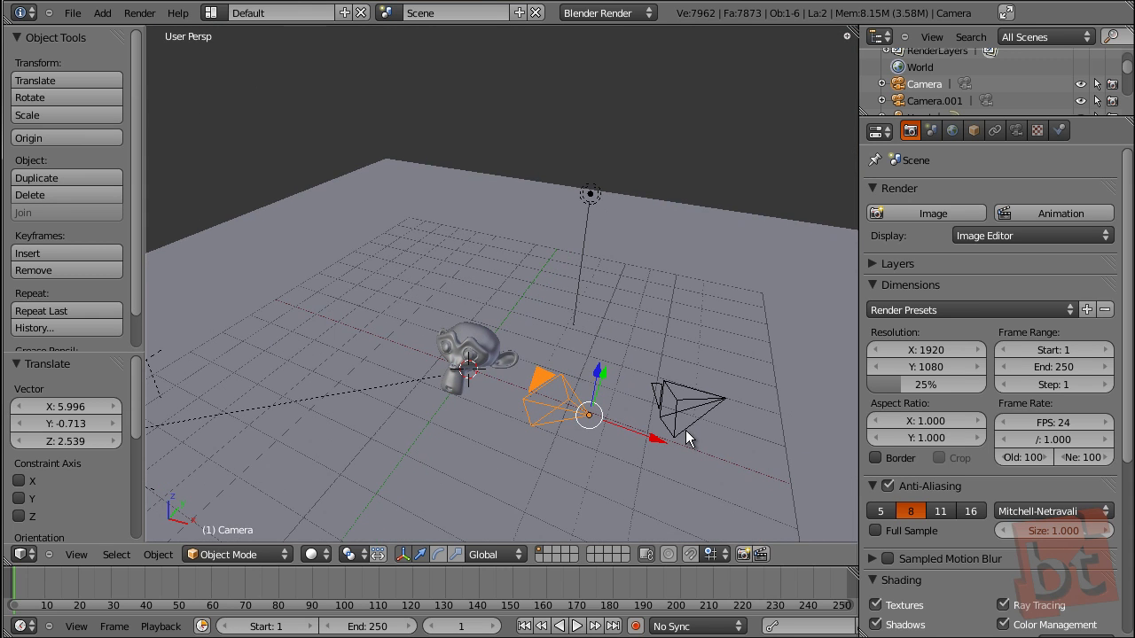
Step: Make the second camera, Camera.001, the active scene camera and return to a perspective view of both cameras
{"action": "right_click", "coordinate": [679, 410]}
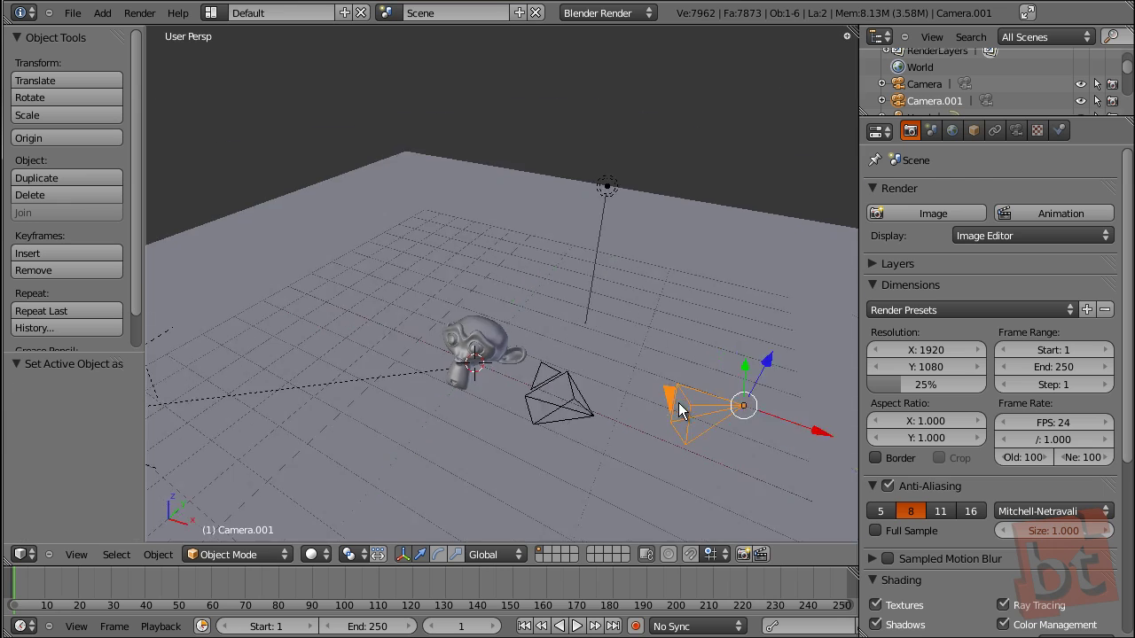
{"action": "key", "text": "ctrl+KP_0"}
{"action": "middle_click_drag", "start_coordinate": [678, 402], "coordinate": [624, 404]}
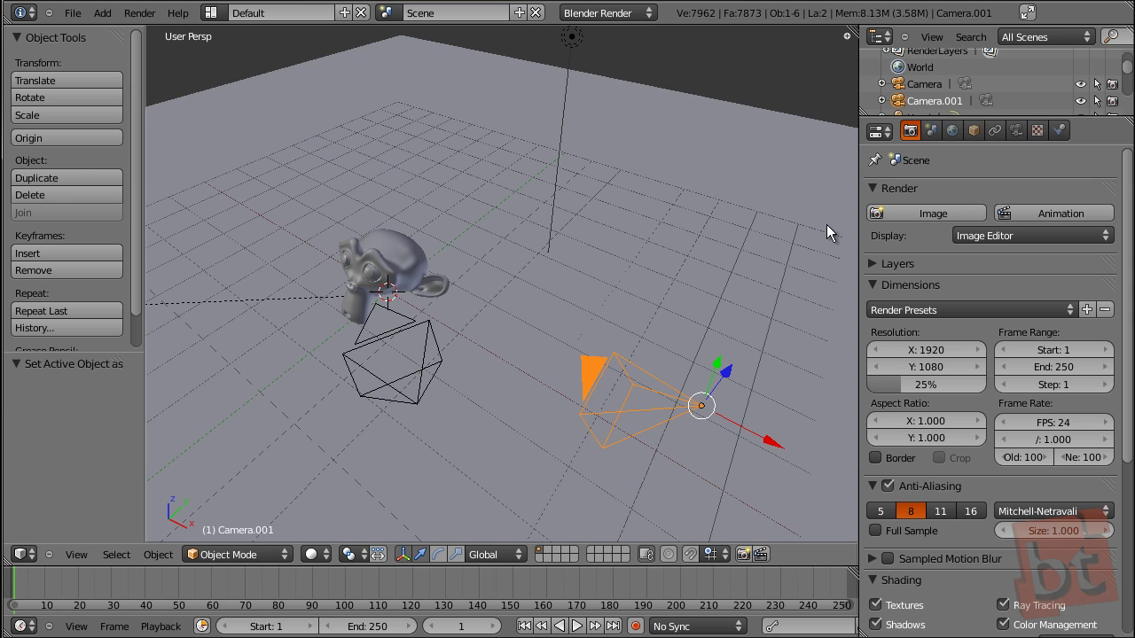
Step: Inspect the camera data of both cameras and assign Camera as the active camera in the scene settings
{"action": "left_click", "coordinate": [1015, 132]}
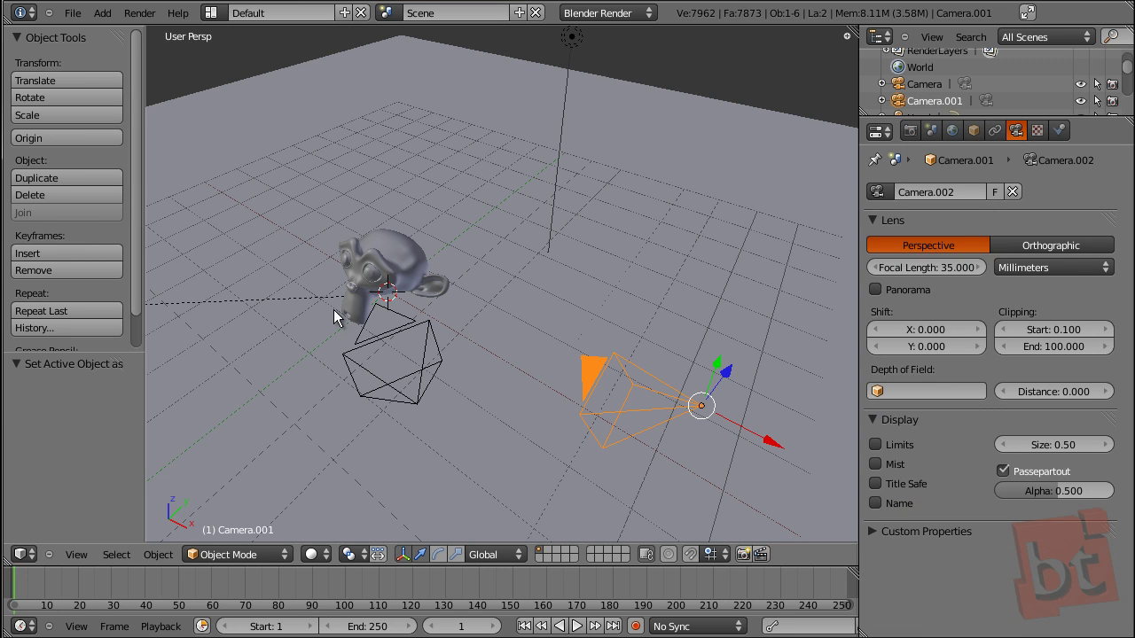
{"action": "right_click", "coordinate": [413, 334]}
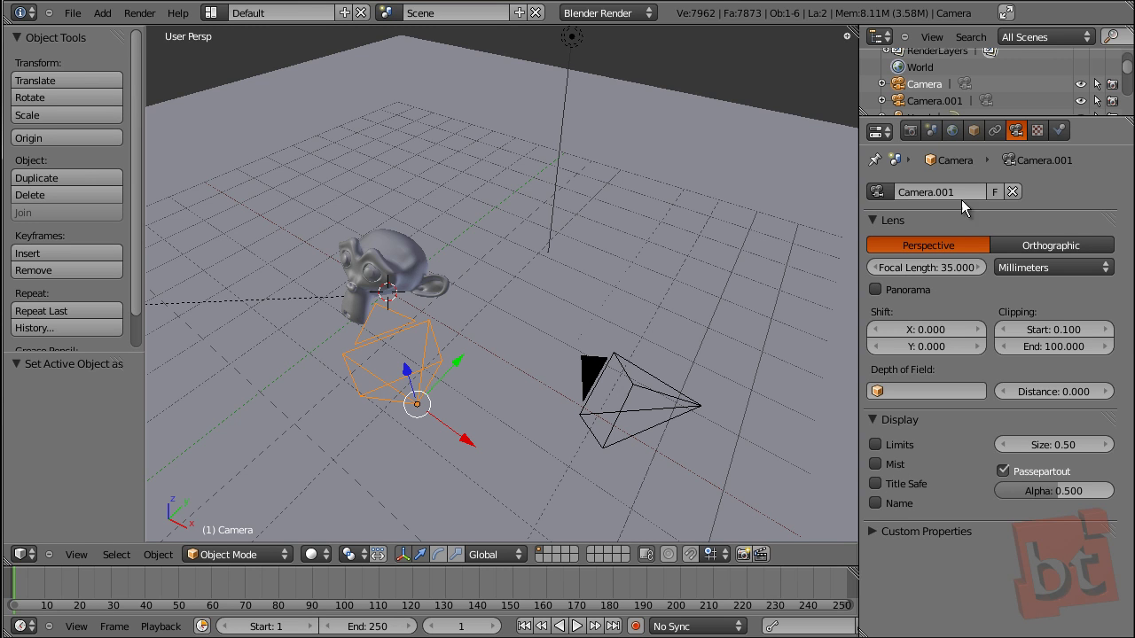
{"action": "left_click", "coordinate": [955, 133]}
{"action": "left_click", "coordinate": [935, 132]}
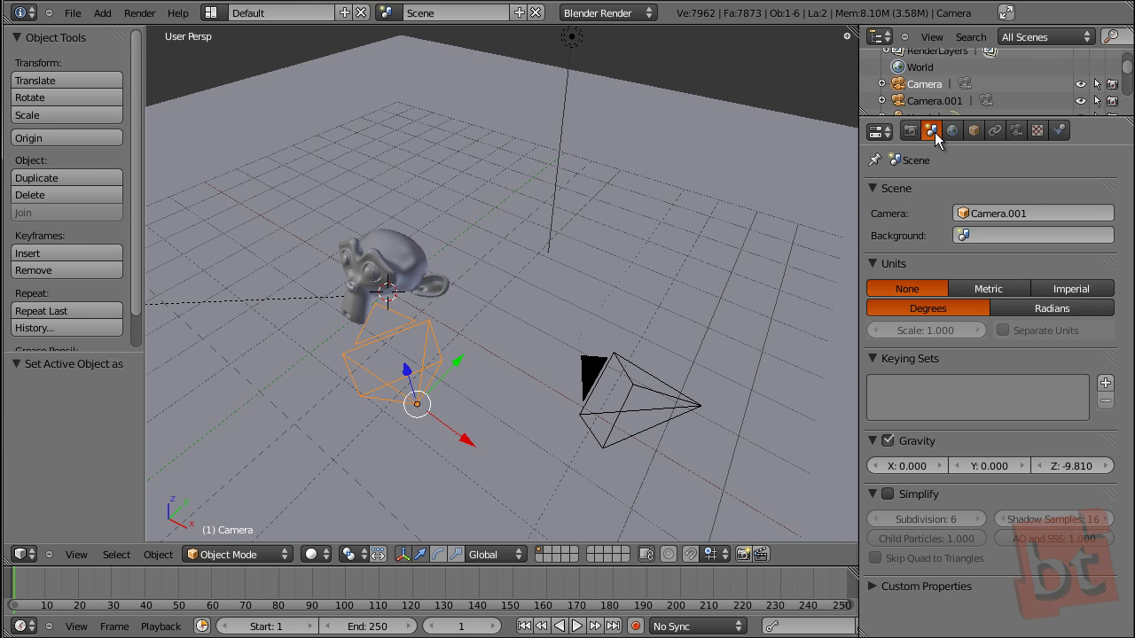
{"action": "left_click", "coordinate": [979, 213]}
{"action": "left_click", "coordinate": [984, 237]}
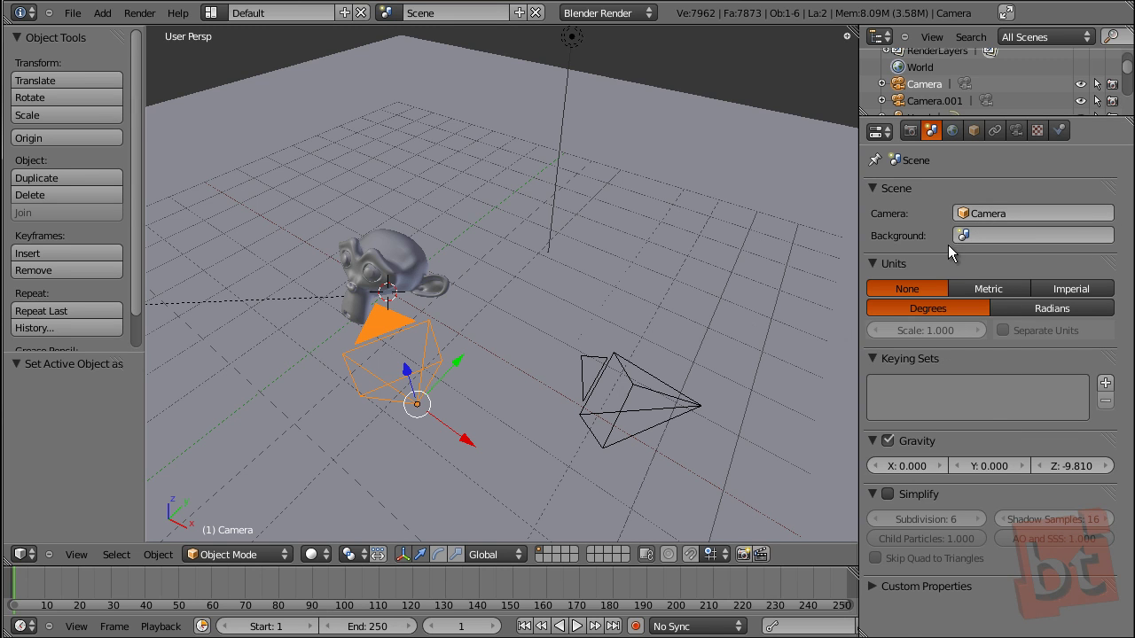
Step: Switch the scene's active camera to Camera.001 and back to Camera in the scene settings
{"action": "left_click", "coordinate": [988, 212]}
{"action": "left_click", "coordinate": [992, 256]}
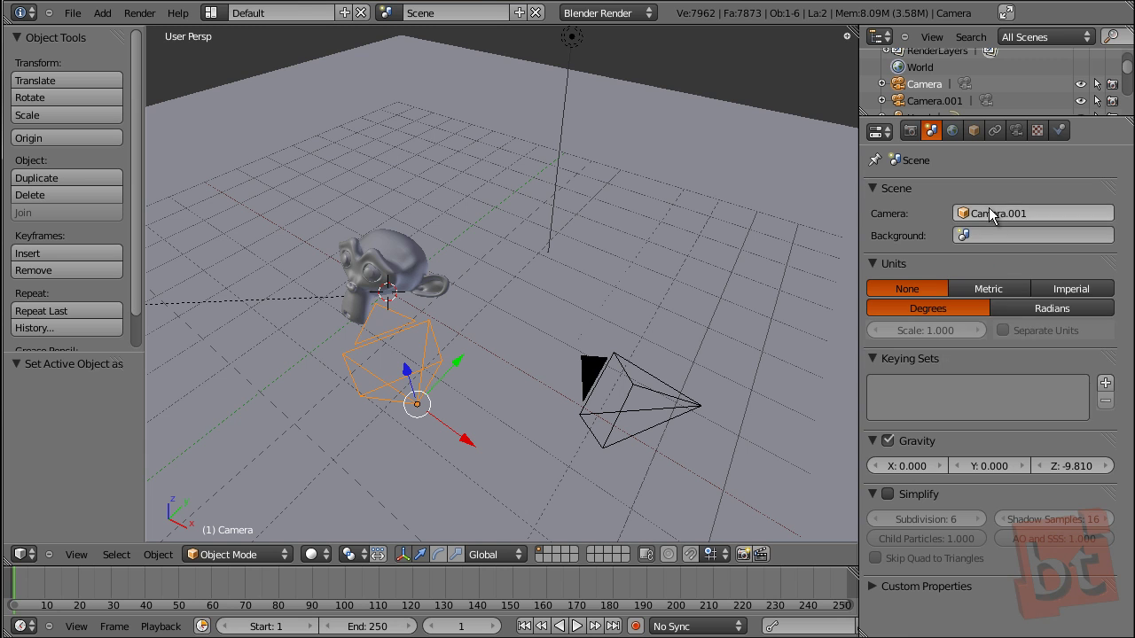
{"action": "left_click", "coordinate": [989, 211]}
{"action": "left_click", "coordinate": [976, 237]}
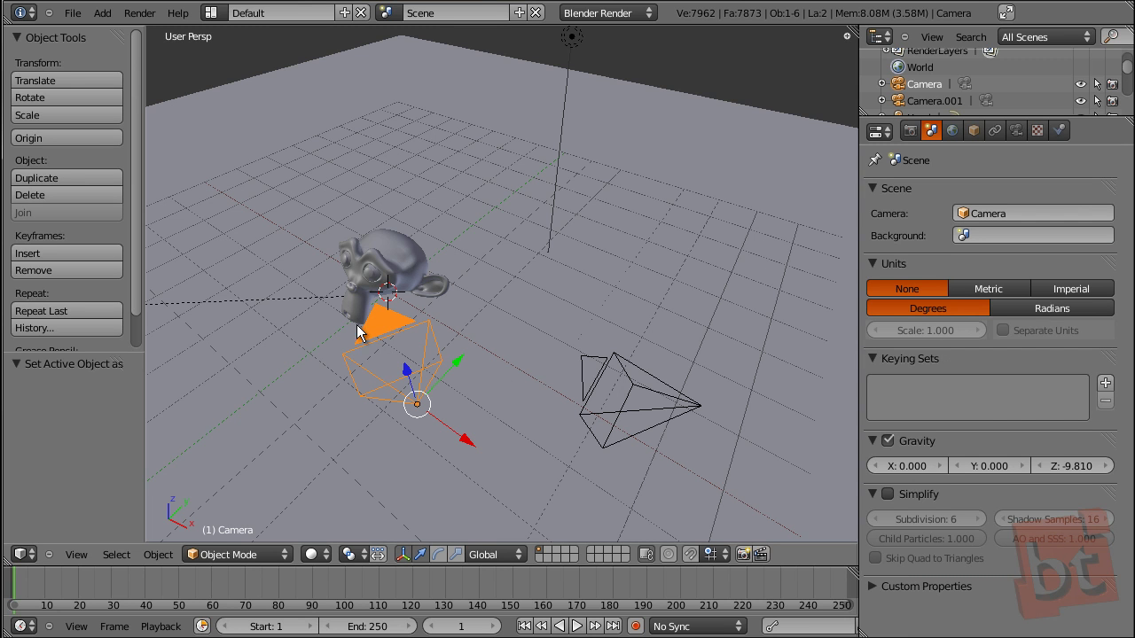
Step: Delete the second camera, Camera.001, from the scene
{"action": "middle_click_drag", "start_coordinate": [448, 367], "coordinate": [593, 374]}
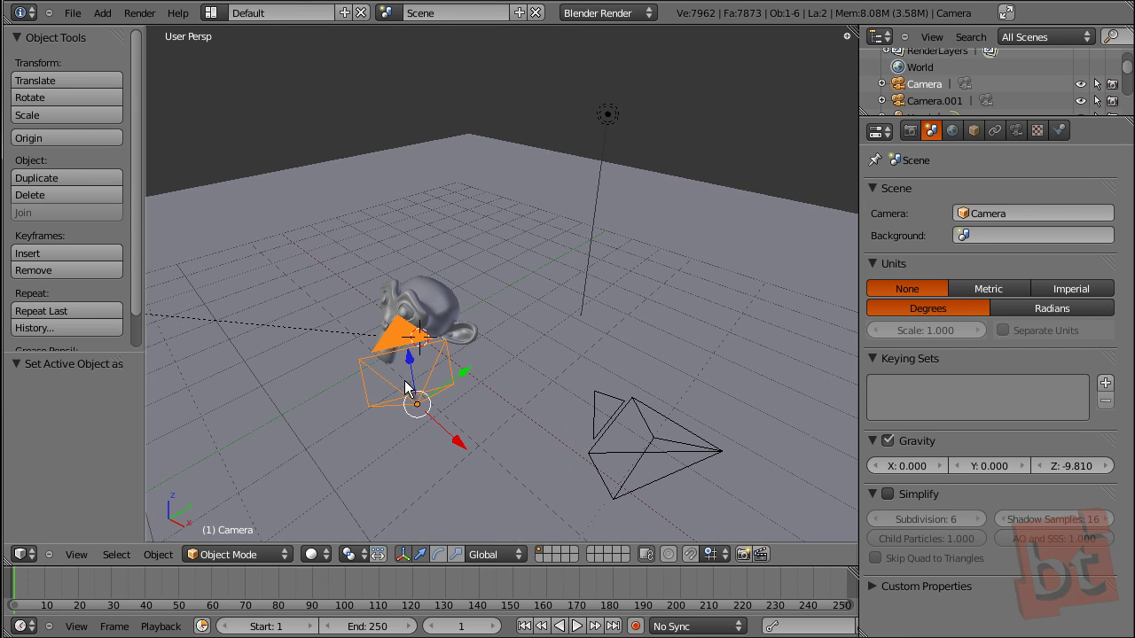
{"action": "right_click", "coordinate": [683, 437]}
{"action": "key", "text": "x"}
{"action": "left_click", "coordinate": [646, 405]}
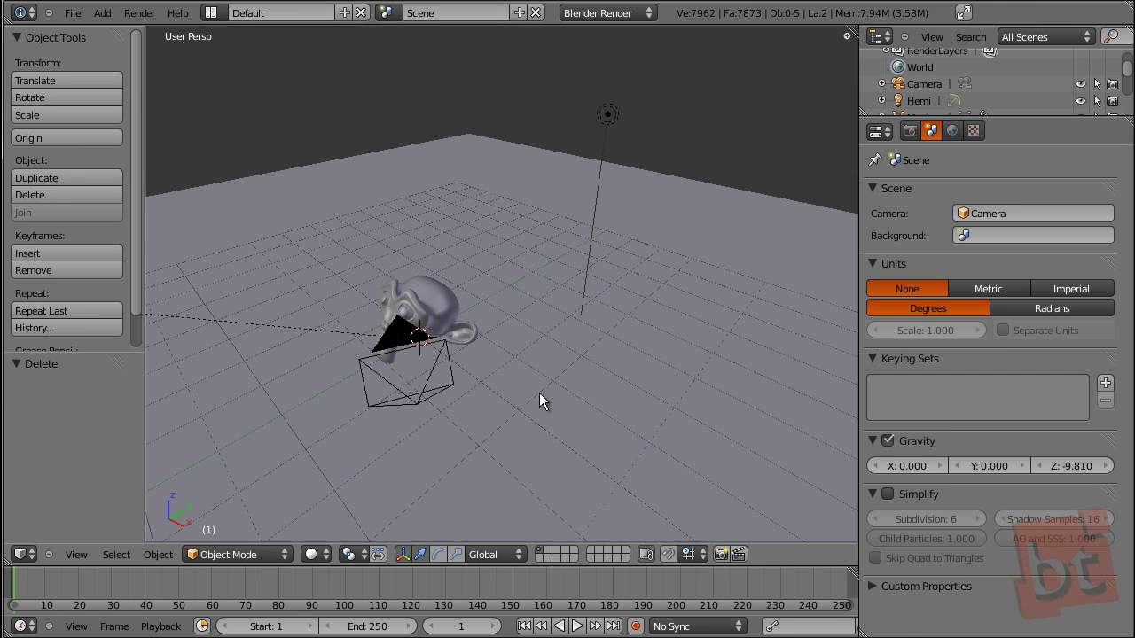
Step: Set the Hemi lamp's energy to 0.1 and render the image to check the softer fill light
{"action": "middle_click_drag", "start_coordinate": [539, 393], "coordinate": [649, 395]}
{"action": "middle_click_drag", "start_coordinate": [578, 398], "coordinate": [609, 387]}
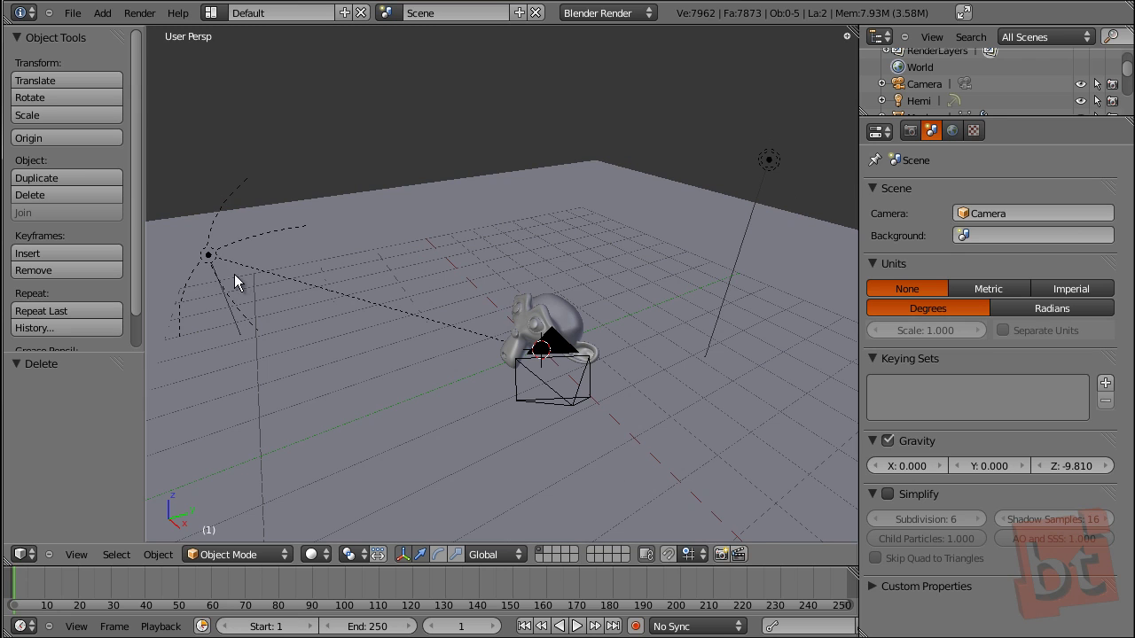
{"action": "right_click", "coordinate": [213, 255]}
{"action": "left_click", "coordinate": [1013, 133]}
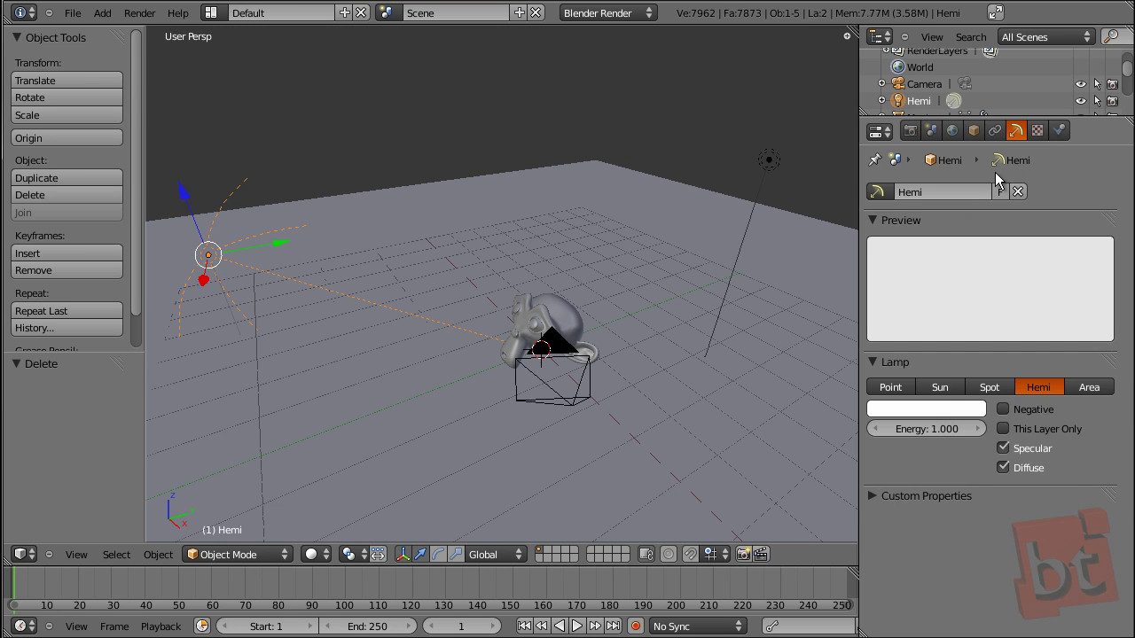
{"action": "left_click", "coordinate": [927, 430]}
{"action": "type", "text": "0.1"}
{"action": "key", "text": "Return"}
{"action": "key", "text": "F12"}
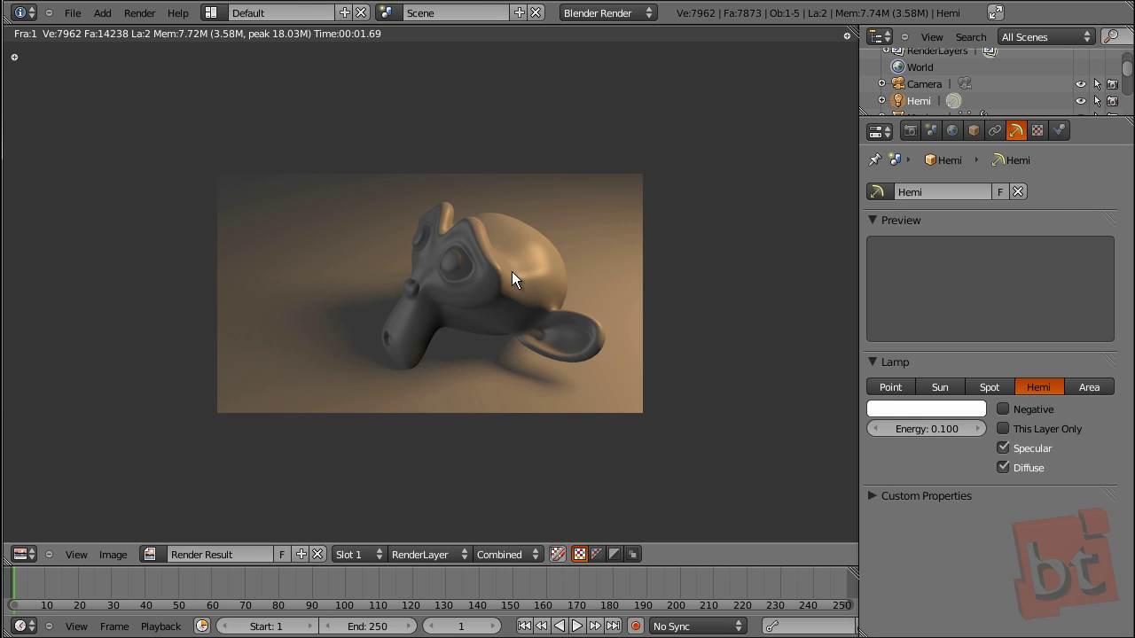
{"action": "key", "text": "Escape"}
Step: Lower the Hemi lamp's energy to 0.05
{"action": "left_click", "coordinate": [938, 429]}
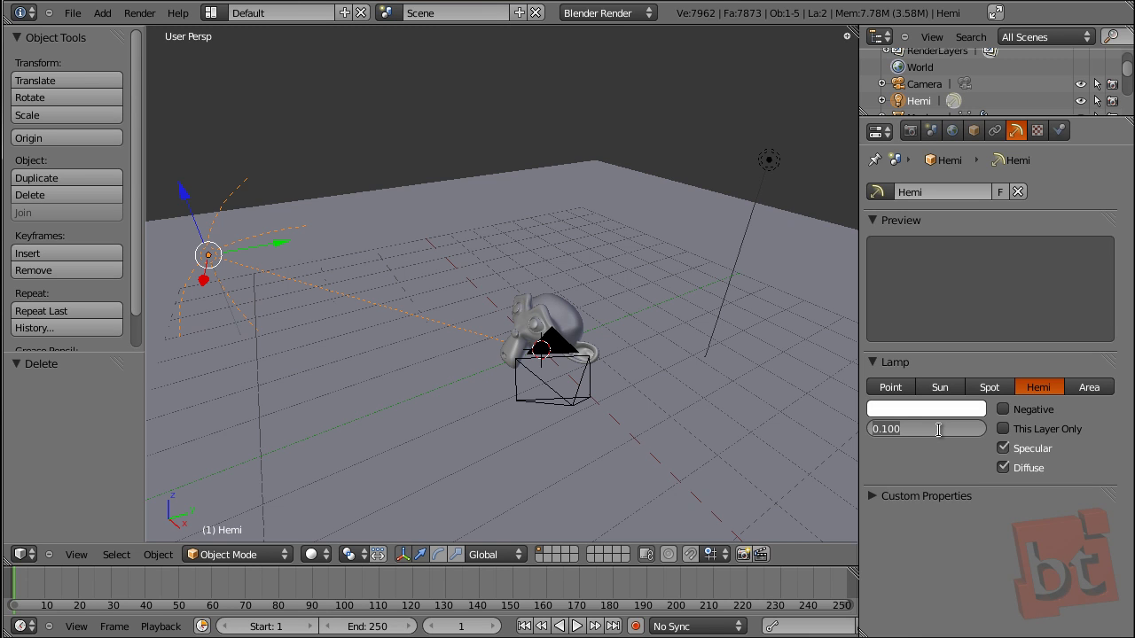
{"action": "type", "text": "0.25"}
{"action": "key", "text": "Return"}
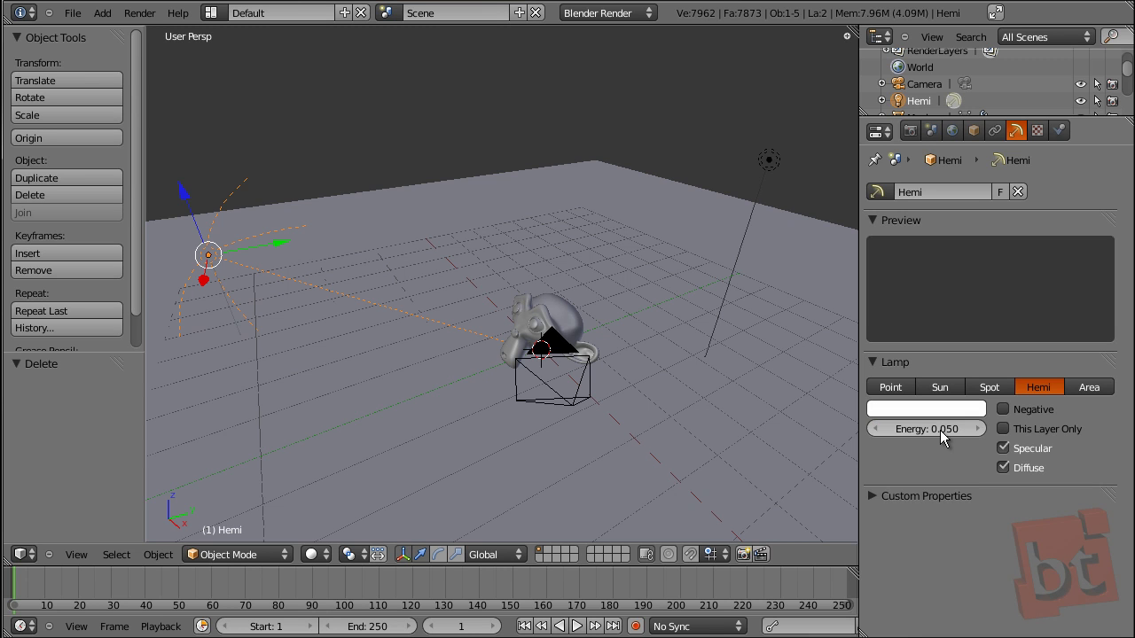
Step: Tint the Hemi lamp's light a pale blue and render the image to check the cool fill
{"action": "left_click", "coordinate": [937, 410]}
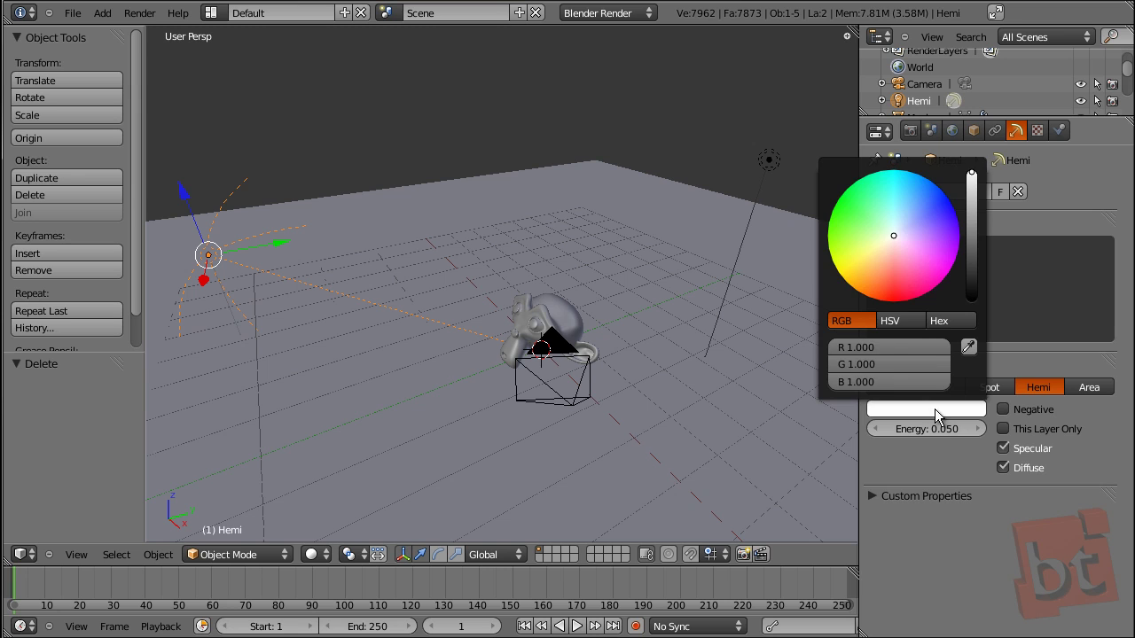
{"action": "left_click", "coordinate": [901, 220]}
{"action": "left_click_drag", "start_coordinate": [900, 219], "coordinate": [902, 210]}
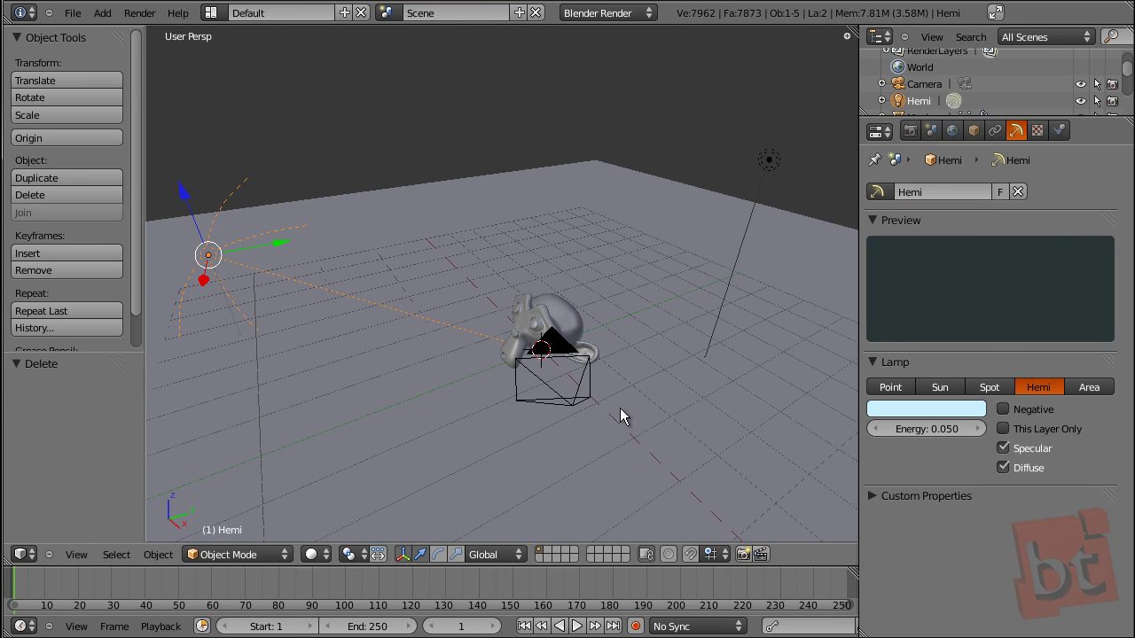
{"action": "key", "text": "F12"}
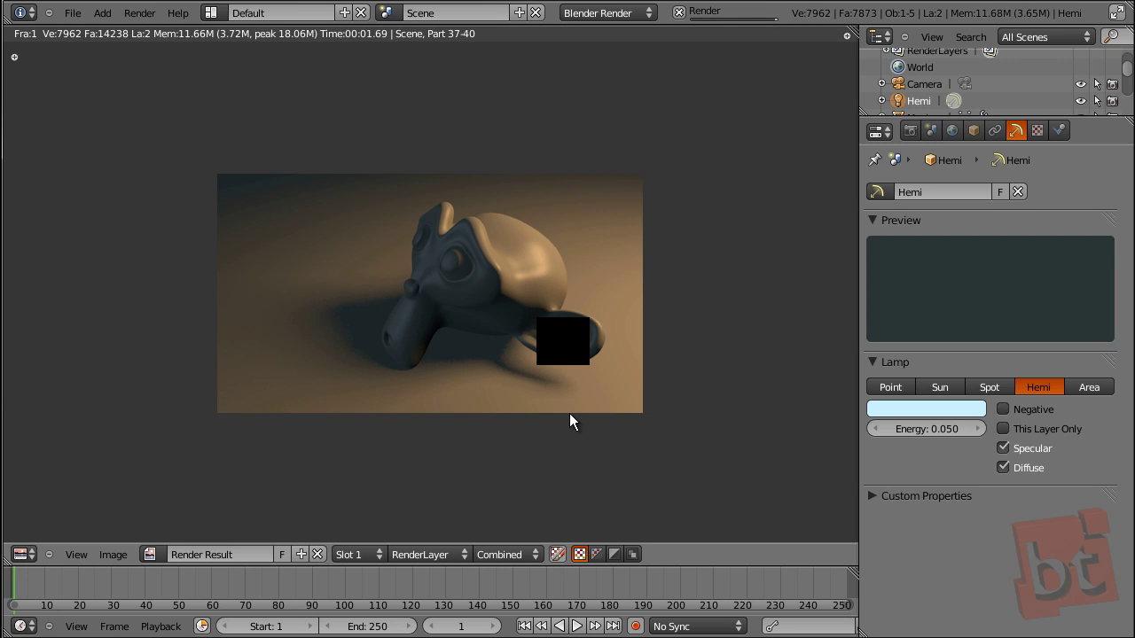
{"action": "key", "text": "Escape"}
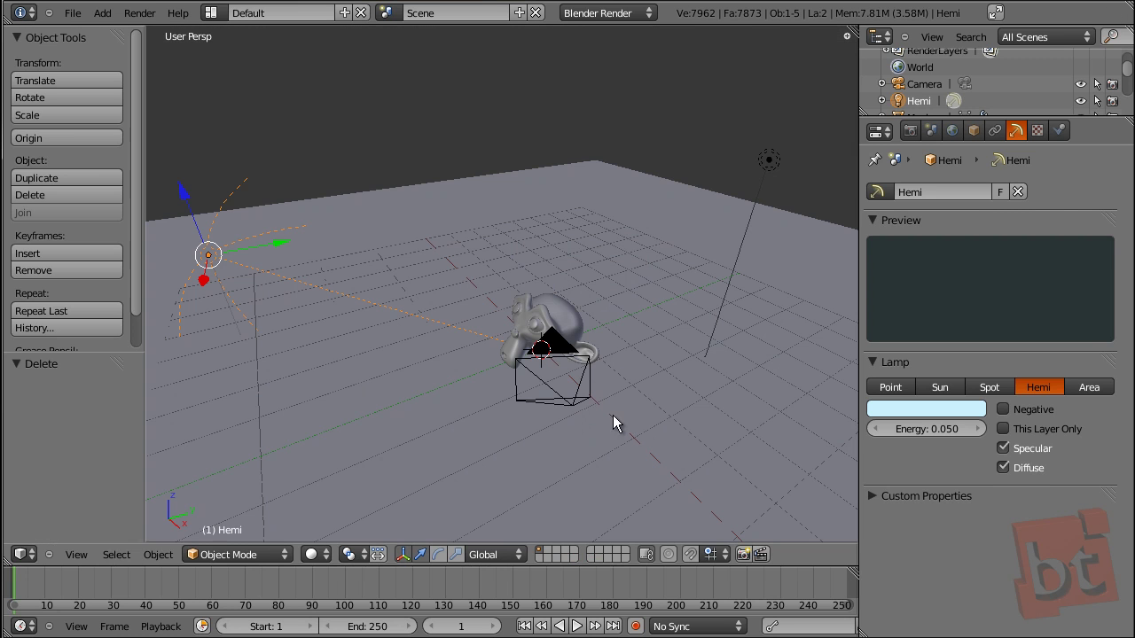
Step: Set the Hemi lamp's energy to 0.03 and render the image again
{"action": "left_click", "coordinate": [922, 431]}
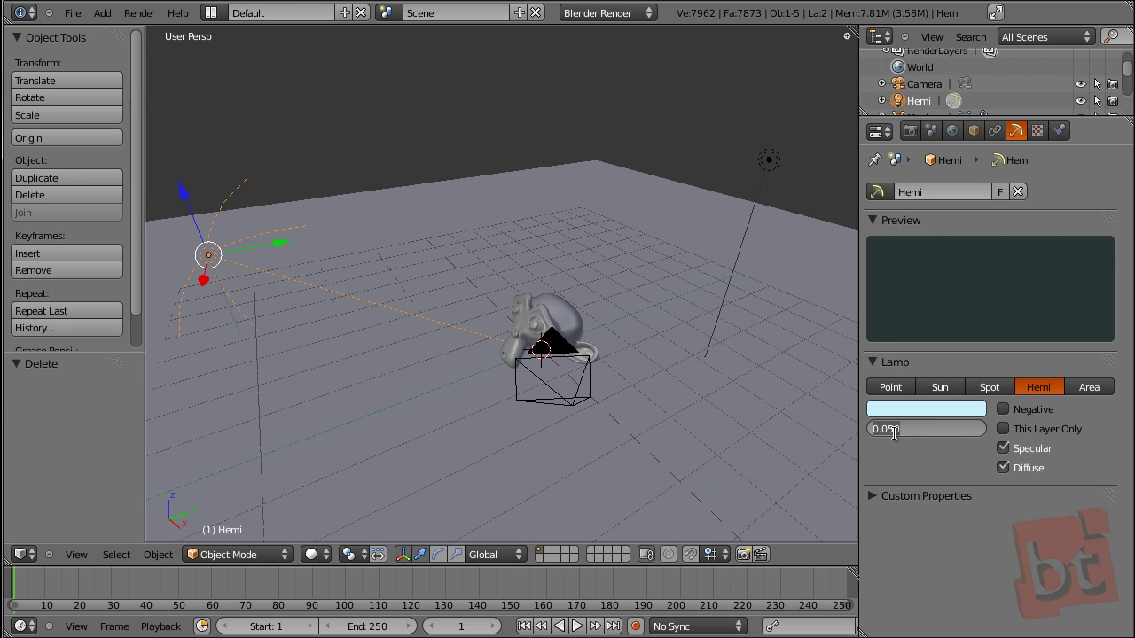
{"action": "double_click", "coordinate": [931, 431]}
{"action": "type", "text": "0.03"}
{"action": "key", "text": "Return"}
{"action": "key", "text": "F12"}
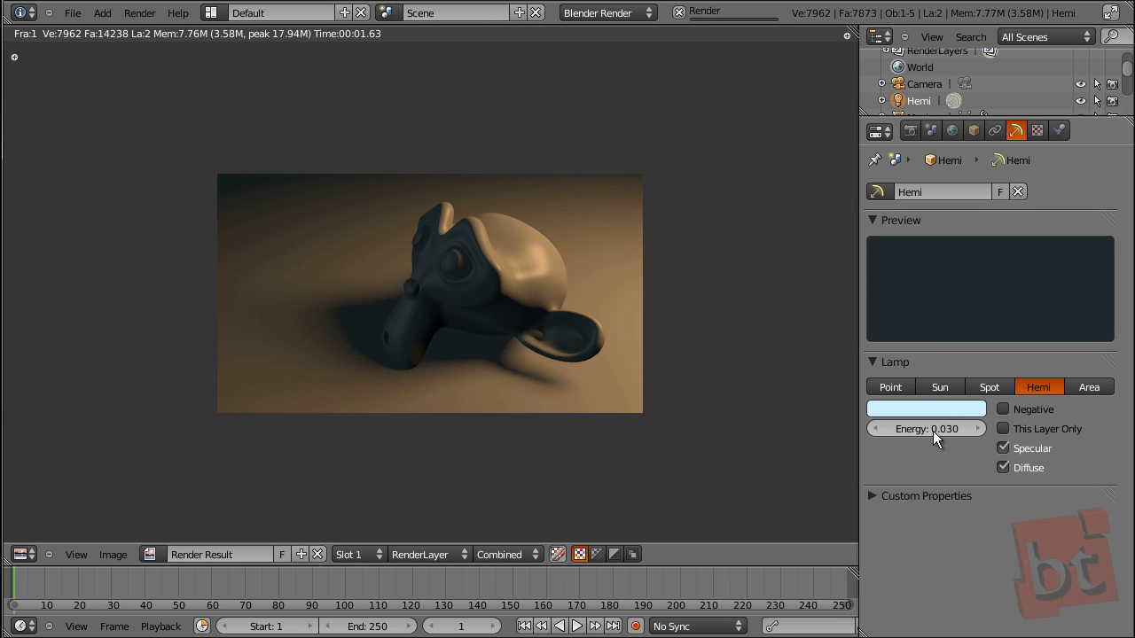
Step: Set the Hemi lamp's energy to 0.01 and render the image to check the fainter fill light
{"action": "middle_click_drag", "start_coordinate": [591, 373], "coordinate": [623, 399]}
{"action": "scroll", "coordinate": [611, 383], "scroll_direction": "up", "scroll_amount": 1}
{"action": "scroll", "coordinate": [611, 382], "scroll_direction": "down", "scroll_amount": 1}
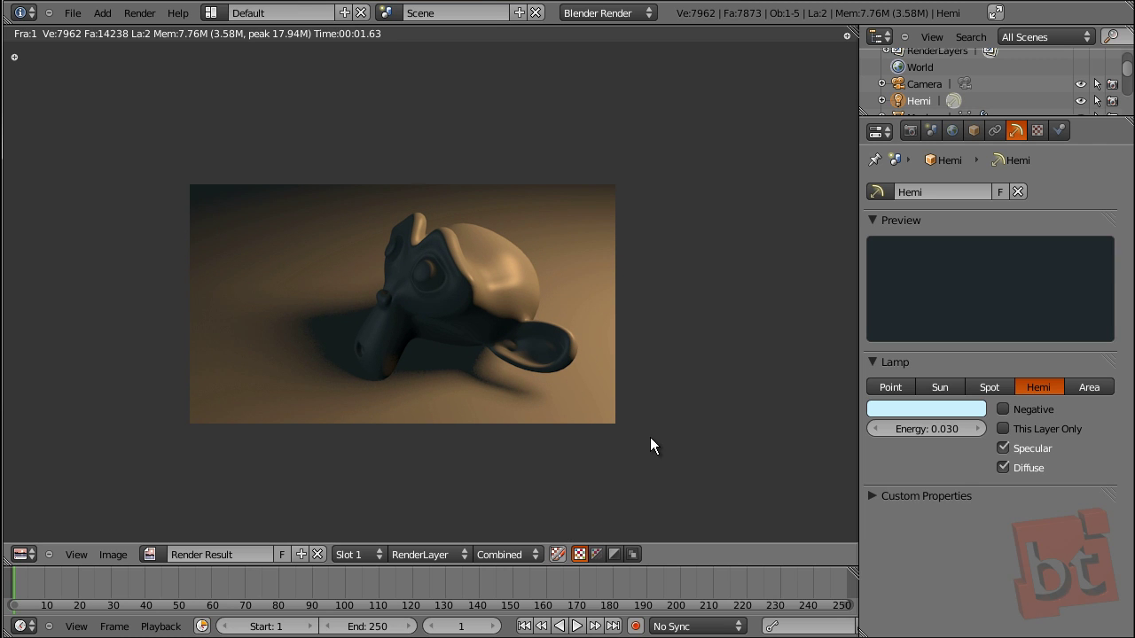
{"action": "key", "text": "Escape"}
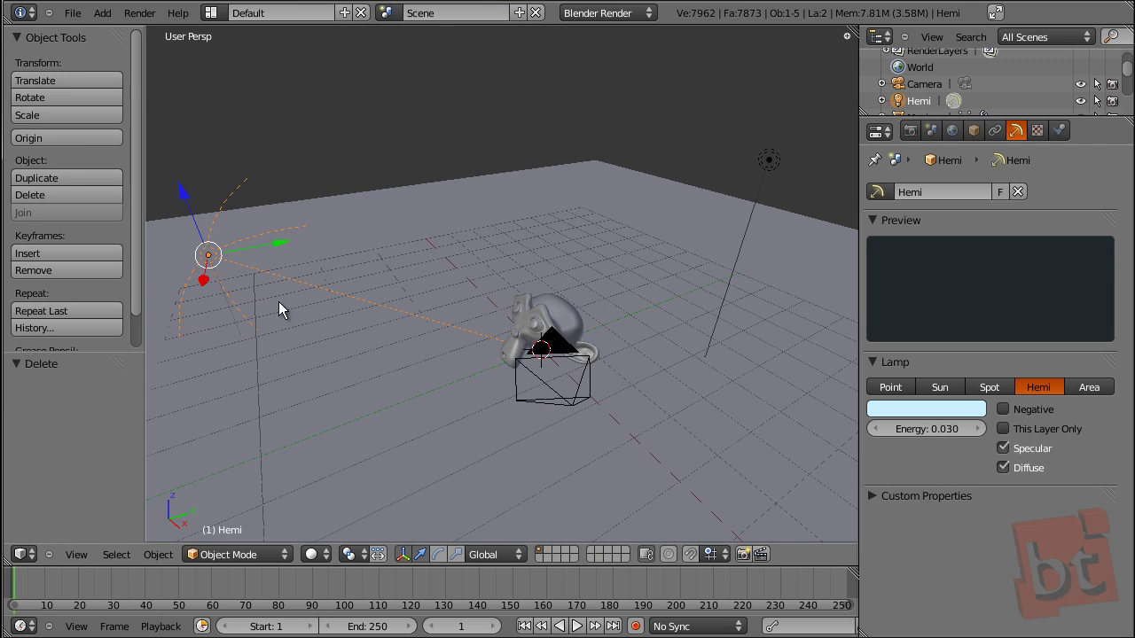
{"action": "mouse_move", "coordinate": [919, 429]}
{"action": "left_mouse_down"}
{"action": "mouse_move", "coordinate": [896, 429]}
{"action": "mouse_move", "coordinate": [922, 429]}
{"action": "left_mouse_up"}
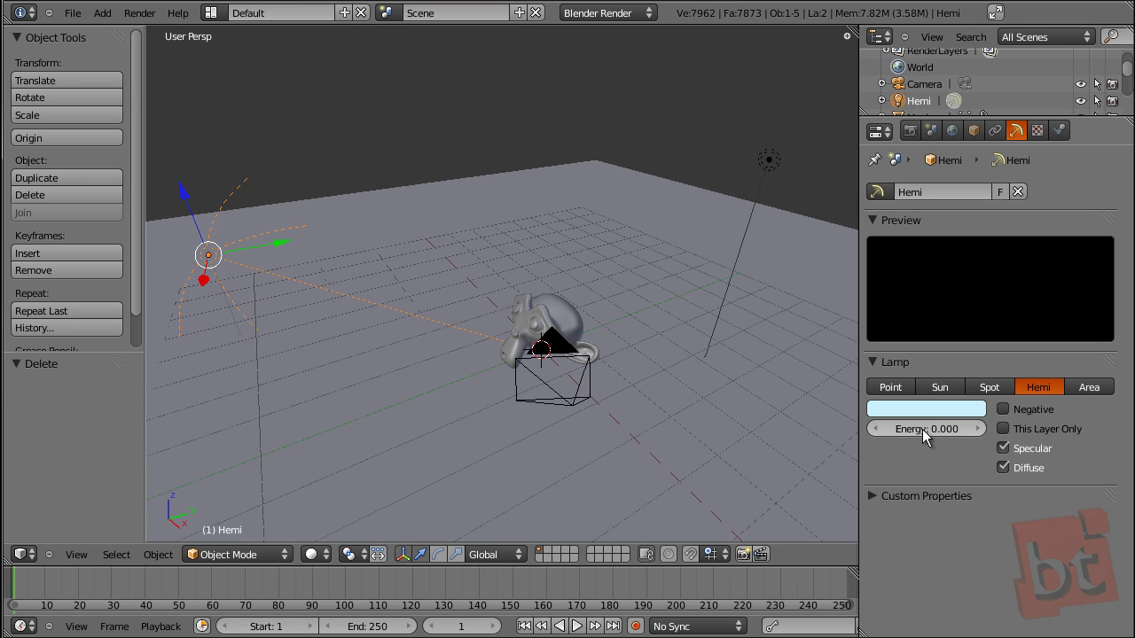
{"action": "left_click", "coordinate": [978, 429]}
{"action": "key", "text": "F12"}
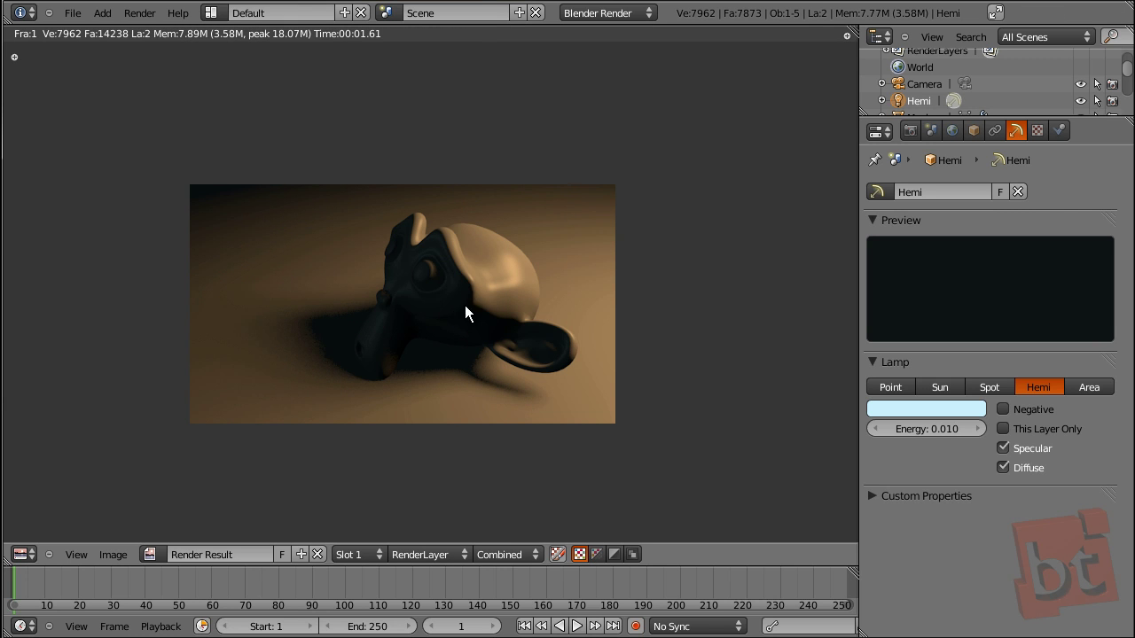
{"action": "key", "text": "Escape"}
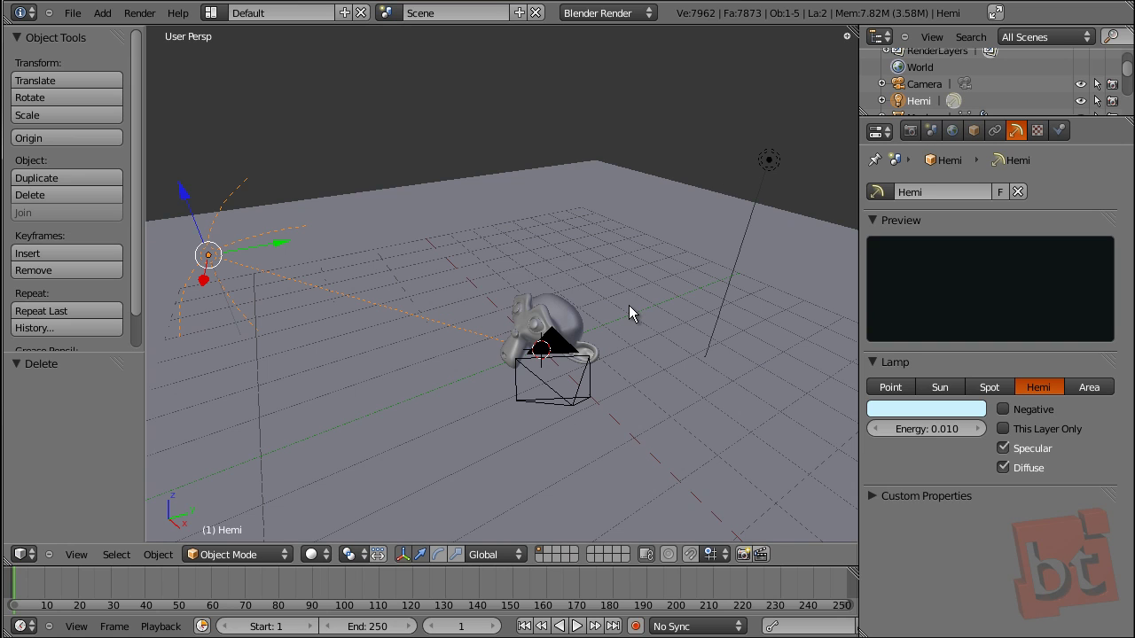
Step: Rotate the Hemi and Point lamps together about -168° on the global Z axis around the 3D cursor, and render the image
{"action": "key", "text": "period"}
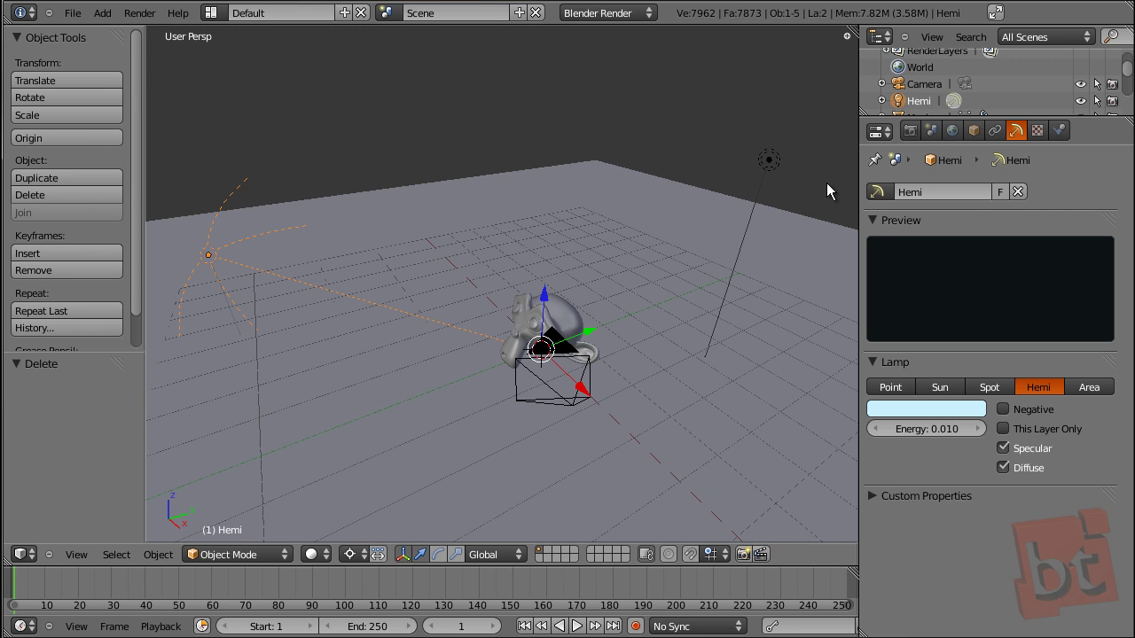
{"action": "right_click", "coordinate": [769, 160], "text": "shift"}
{"action": "middle_click_drag", "start_coordinate": [642, 307], "coordinate": [604, 346]}
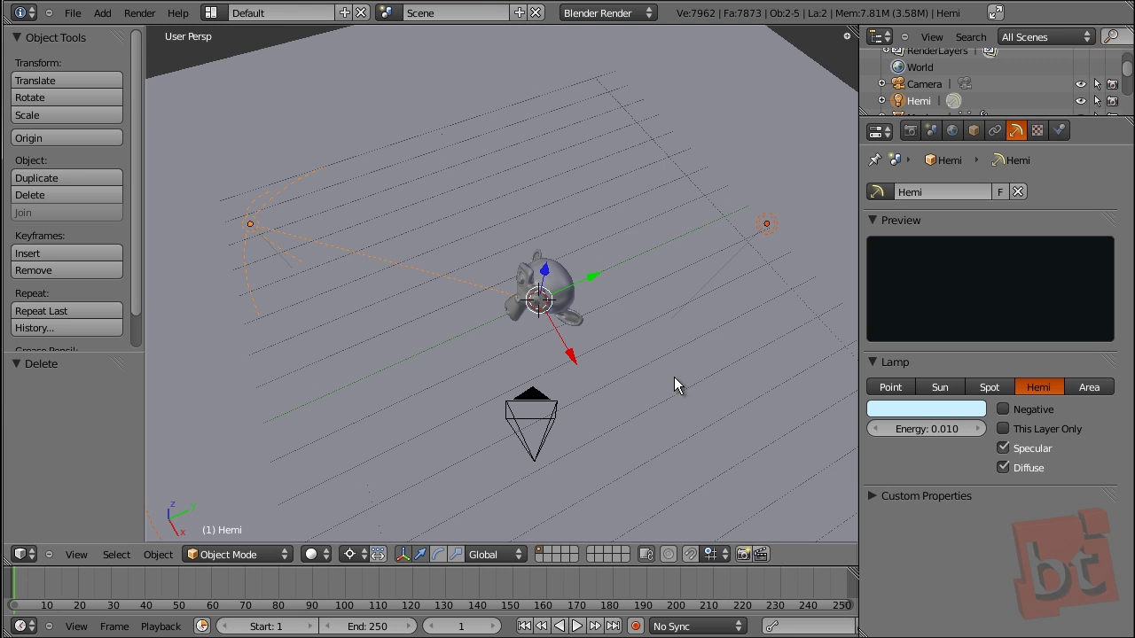
{"action": "key", "text": "r"}
{"action": "key", "text": "z"}
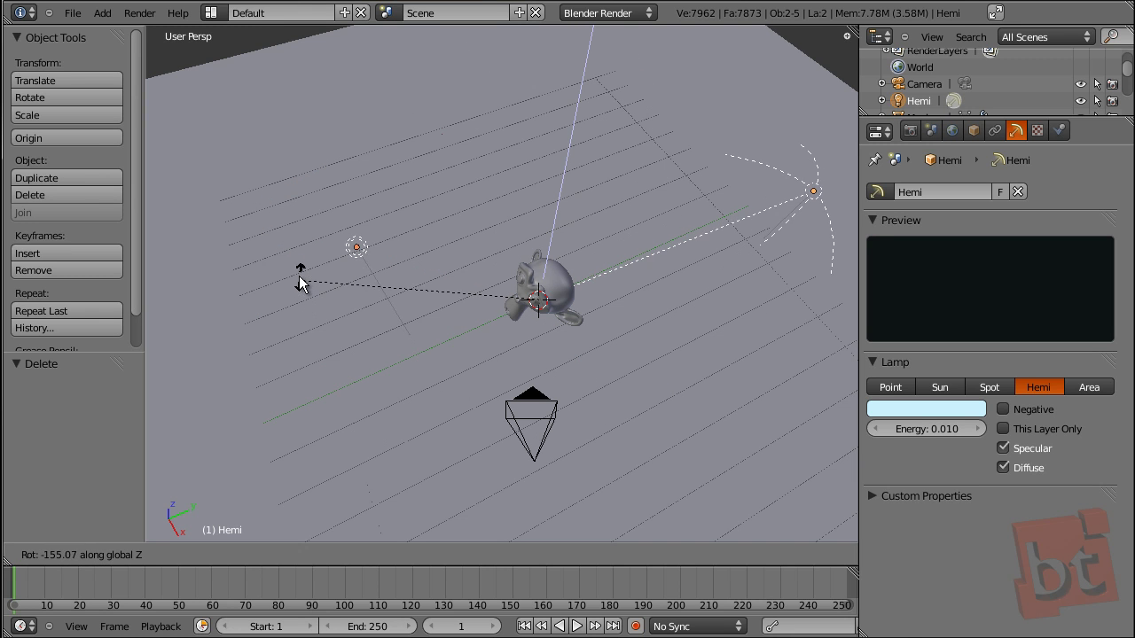
{"action": "left_click", "coordinate": [274, 224]}
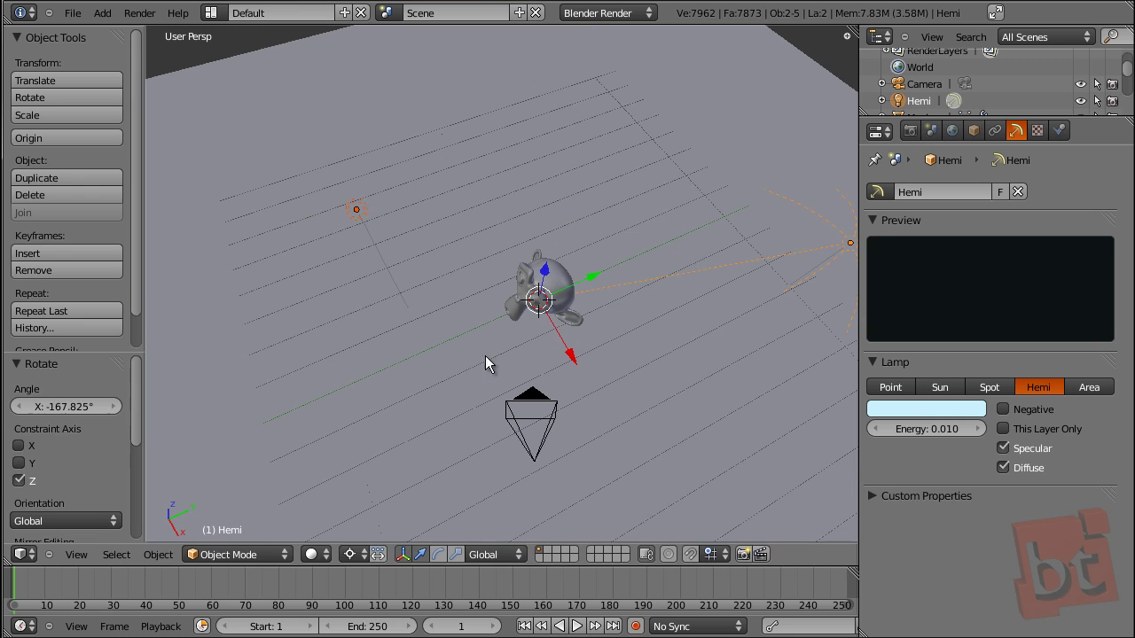
{"action": "key", "text": "F12"}
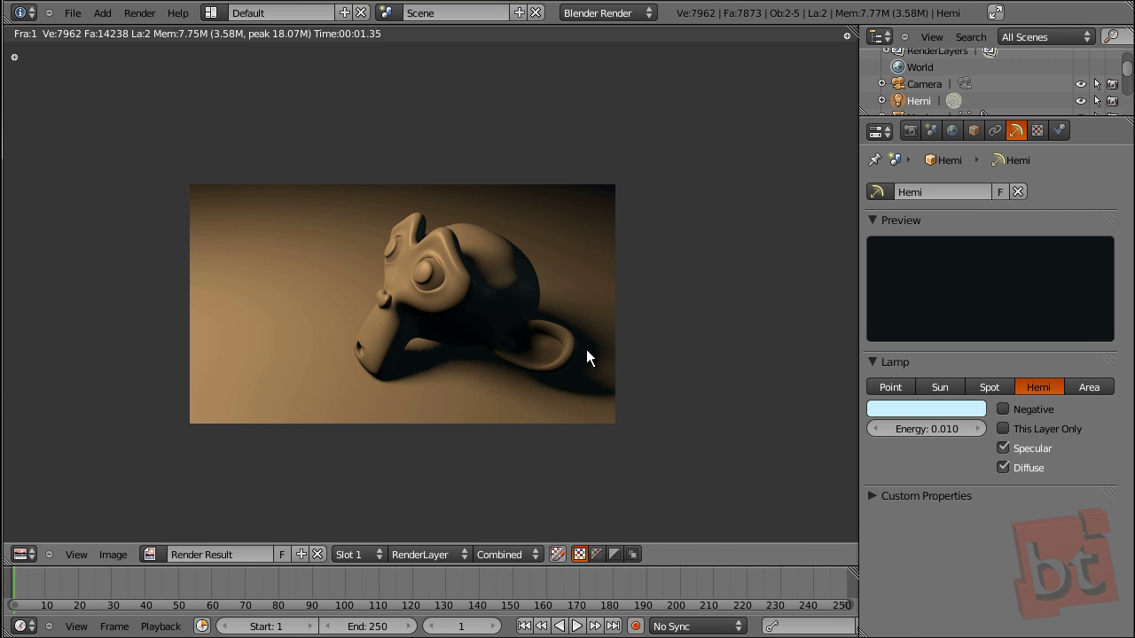
{"action": "key", "text": "Escape"}
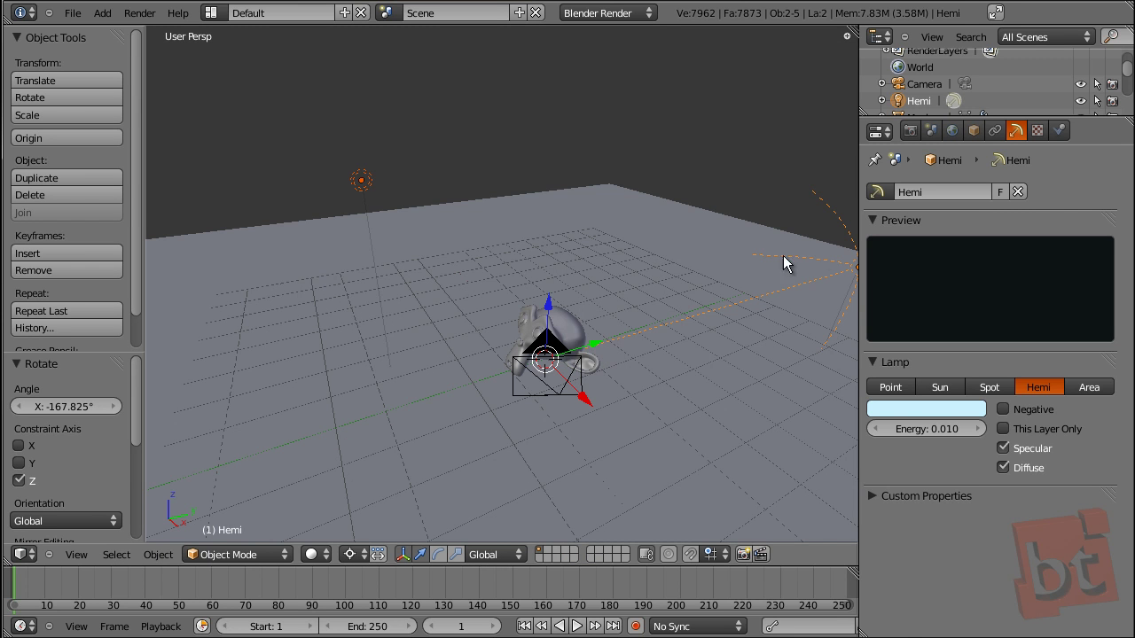
Step: Select only the Hemi lamp, raise its energy to 0.08 and render the image to check the stronger fill
{"action": "middle_click_drag", "start_coordinate": [804, 286], "coordinate": [730, 274]}
{"action": "right_click", "coordinate": [817, 268]}
{"action": "right_click", "coordinate": [817, 266]}
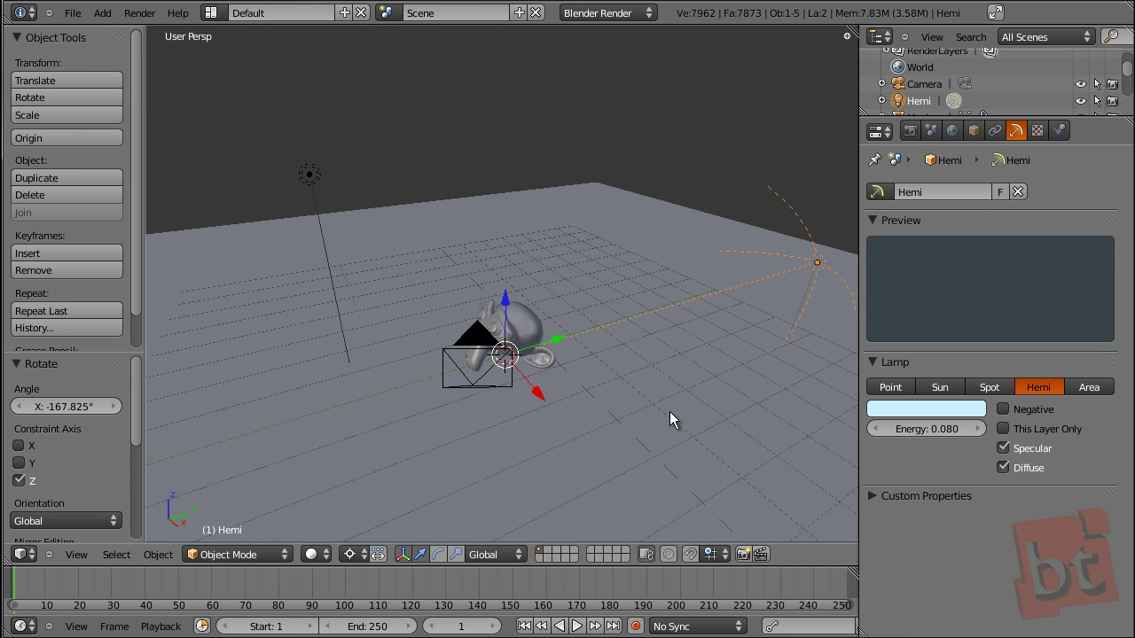
{"action": "key", "text": "F12"}
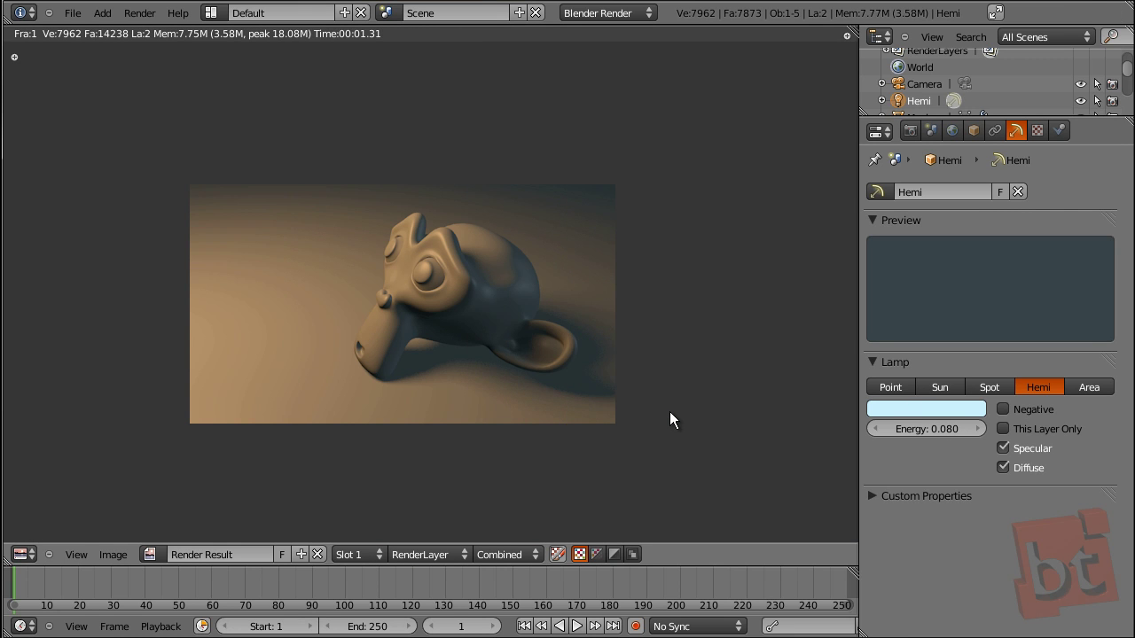
{"action": "key", "text": "Escape"}
Step: Set the Hemi lamp's energy to 0.03 and check the fill in a new render
{"action": "left_click", "coordinate": [930, 429]}
{"action": "type", "text": "0.03"}
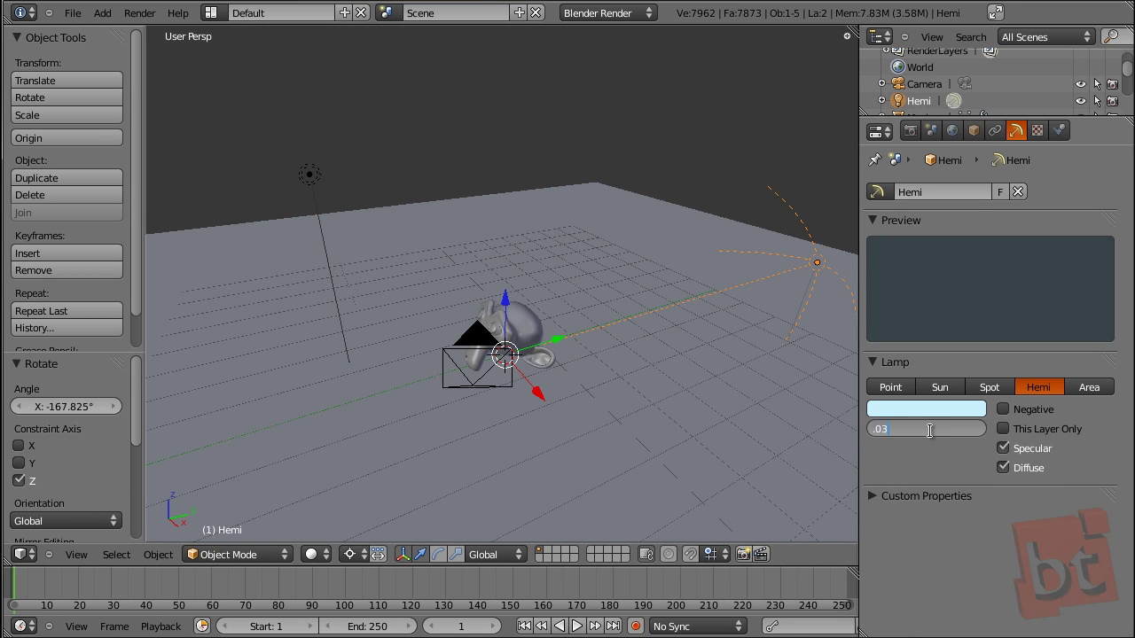
{"action": "key", "text": "Return"}
{"action": "key", "text": "F12"}
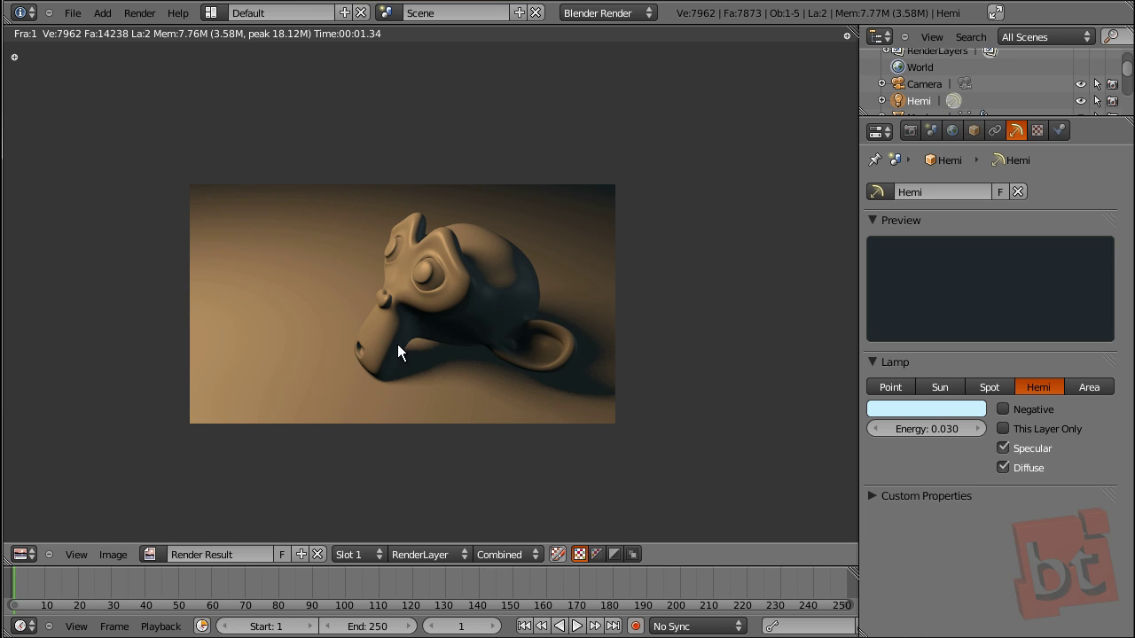
{"action": "key", "text": "Escape"}
Step: Move the Hemi and Point lamps to the second layer and render the scene without them
{"action": "middle_click_drag", "start_coordinate": [418, 304], "coordinate": [588, 336]}
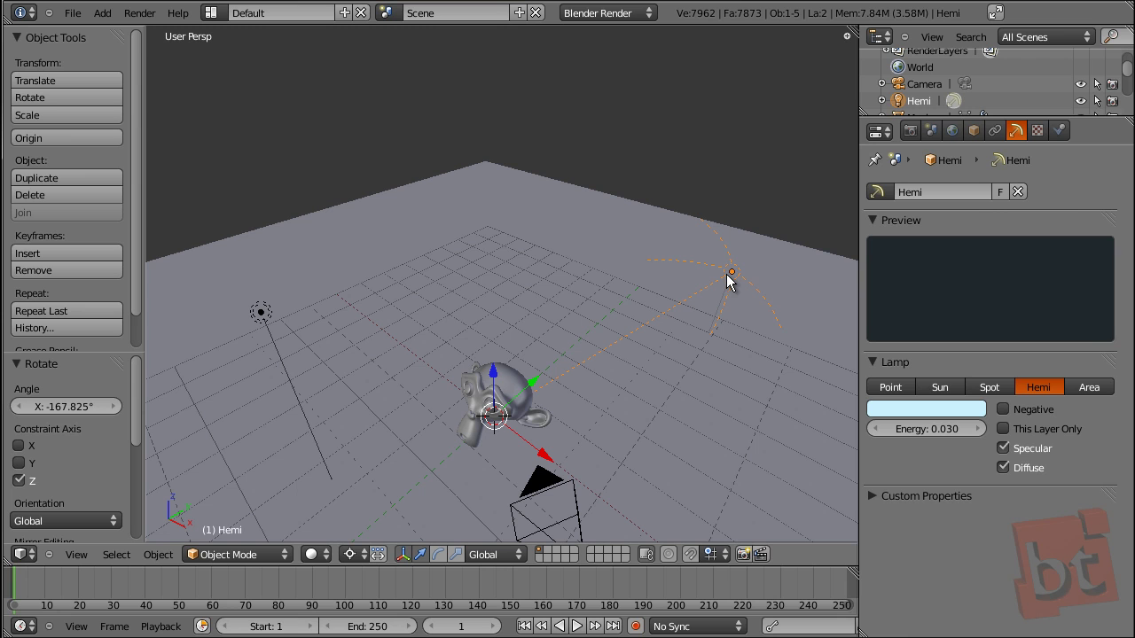
{"action": "right_click", "coordinate": [261, 310]}
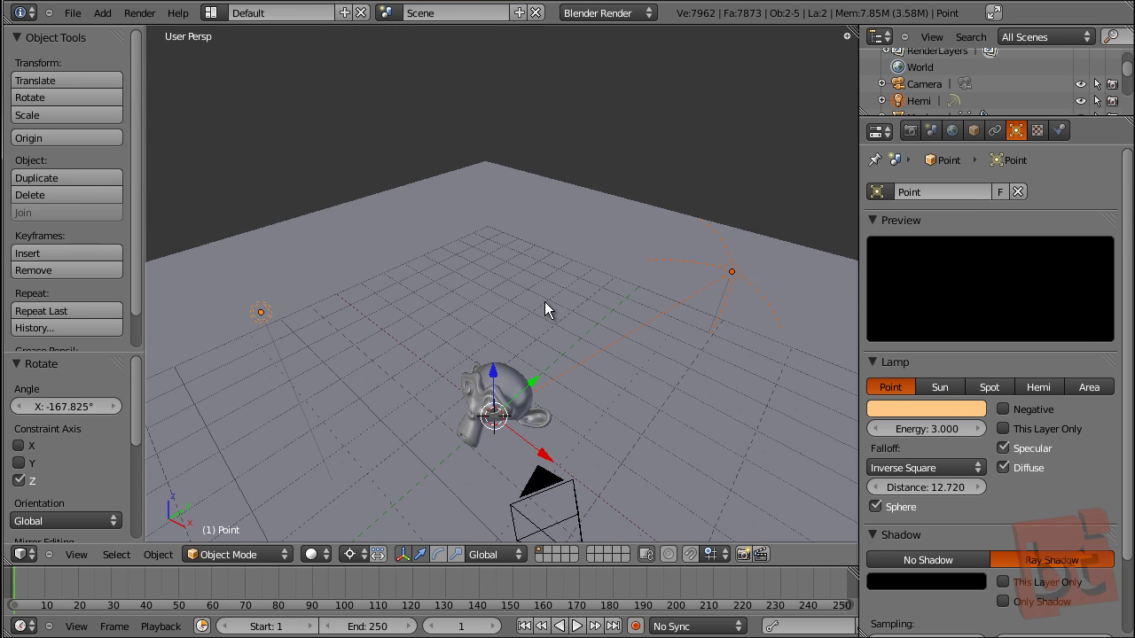
{"action": "key", "text": "m"}
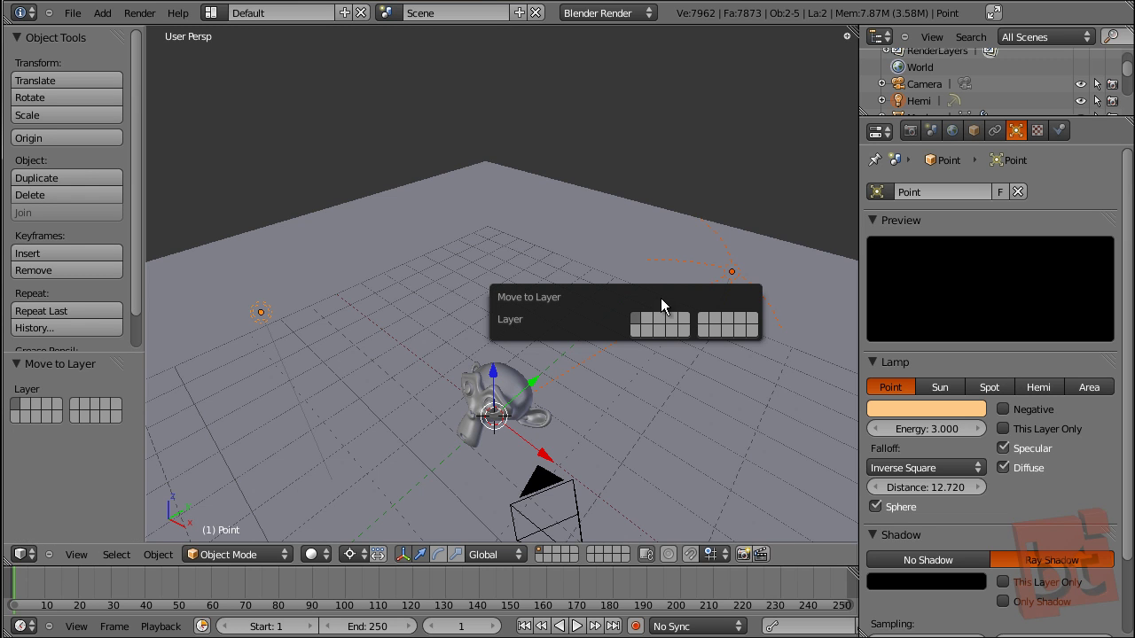
{"action": "left_click", "coordinate": [645, 324]}
{"action": "key", "text": "KP_2"}
{"action": "key", "text": "KP_2"}
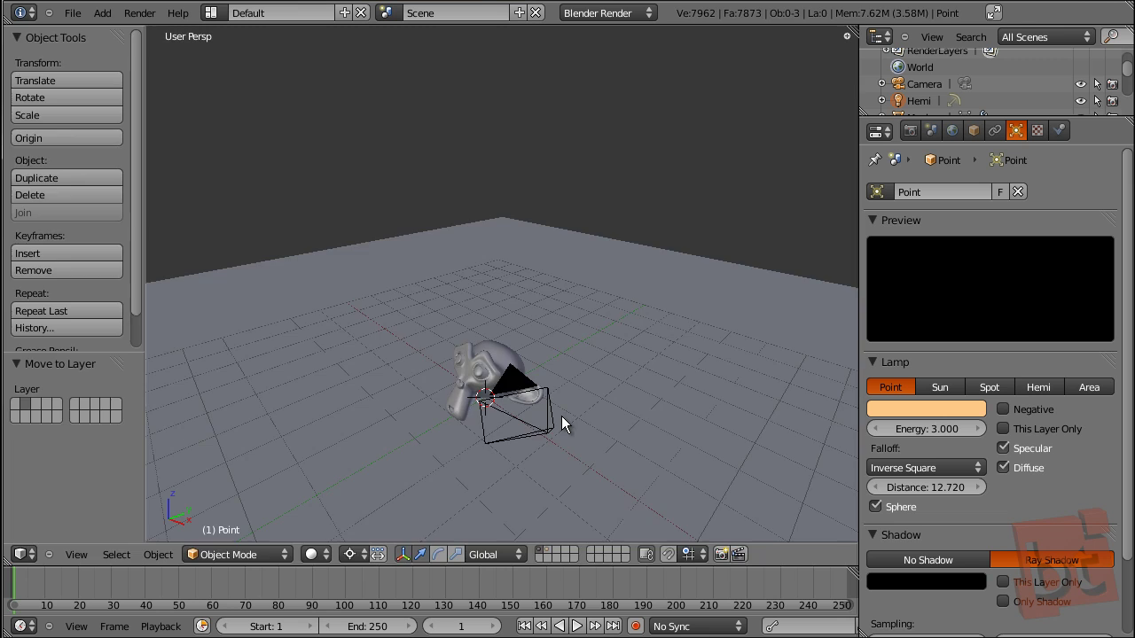
{"action": "key", "text": "F12"}
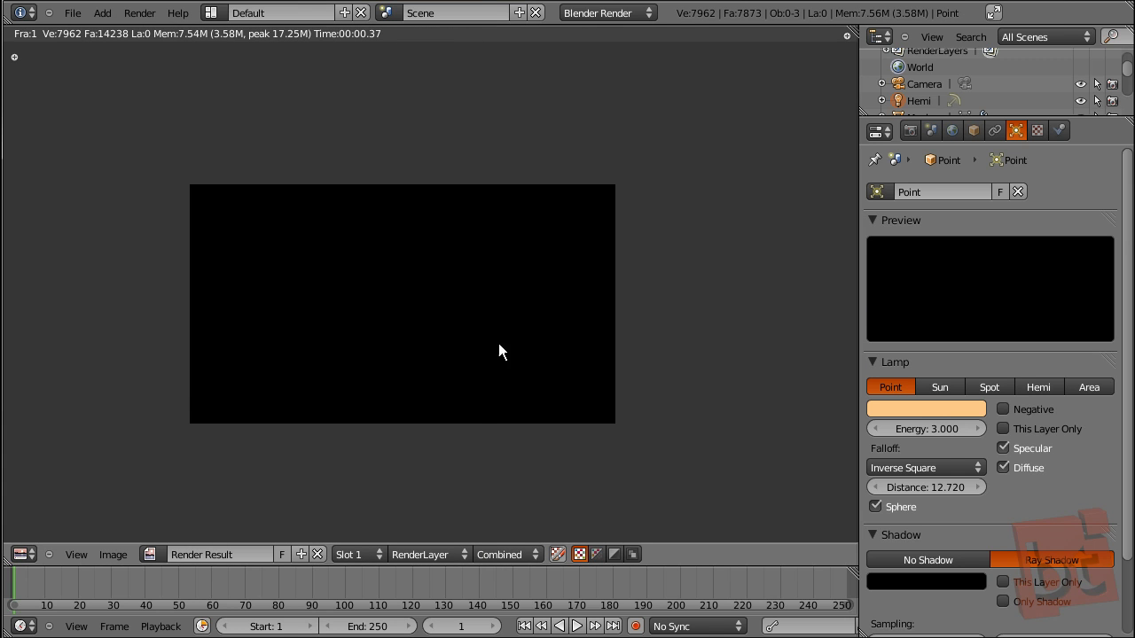
{"action": "key", "text": "Escape"}
Step: Set the world's horizon color to white
{"action": "left_click", "coordinate": [953, 131]}
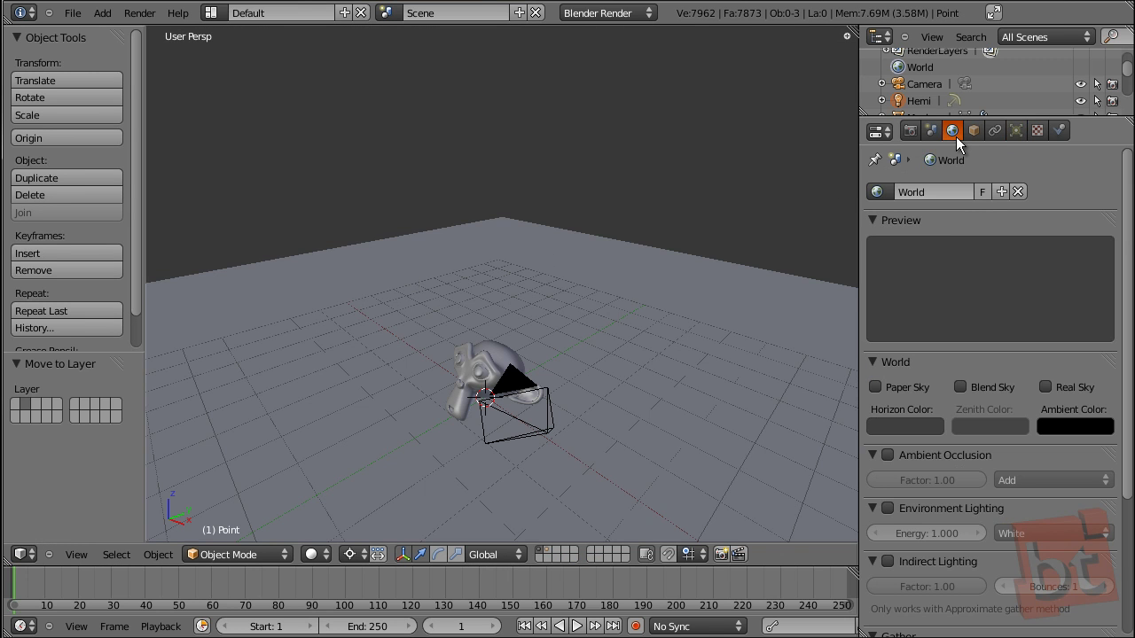
{"action": "scroll", "coordinate": [993, 405], "scroll_direction": "down", "scroll_amount": 5}
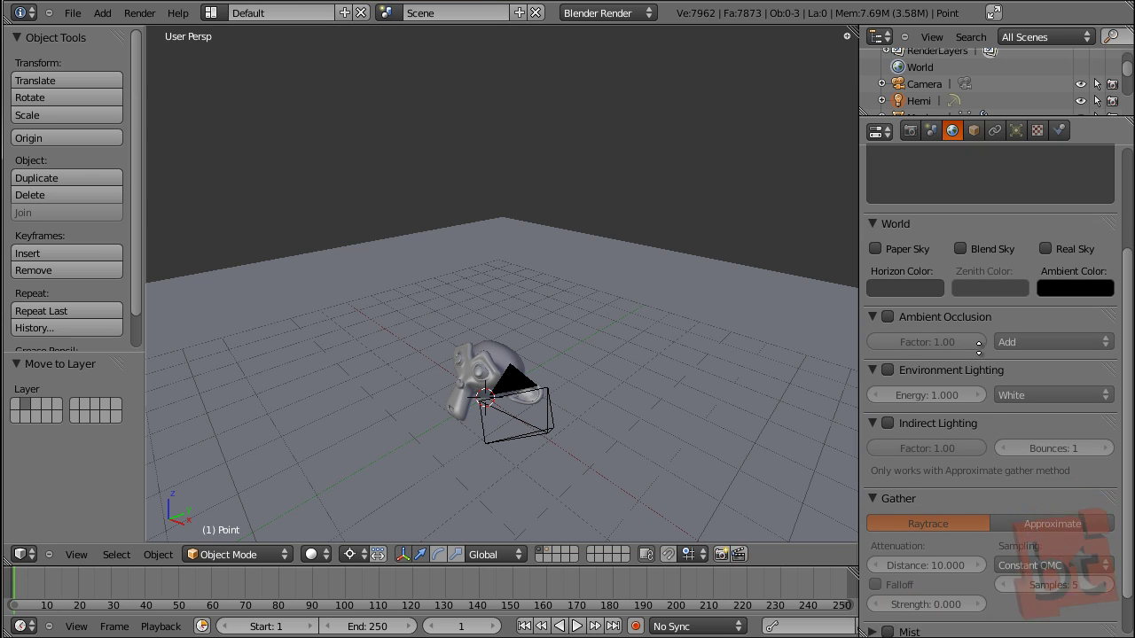
{"action": "scroll", "coordinate": [978, 371], "scroll_direction": "up", "scroll_amount": 1}
{"action": "left_click", "coordinate": [920, 340]}
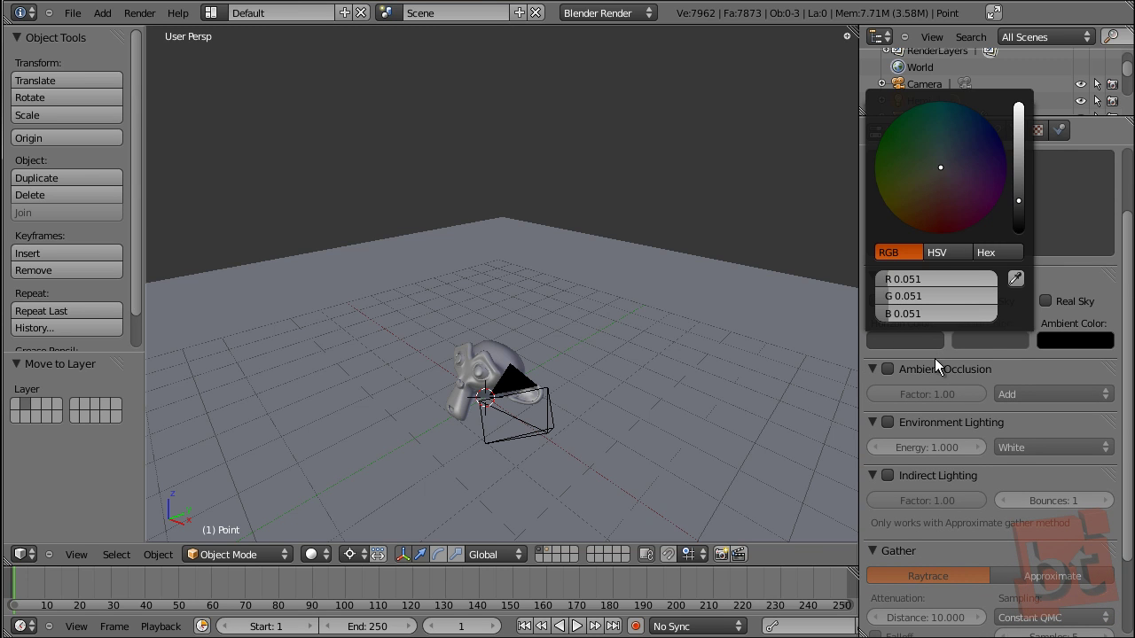
{"action": "left_click", "coordinate": [912, 340]}
{"action": "left_click_drag", "start_coordinate": [1018, 197], "coordinate": [1014, 88]}
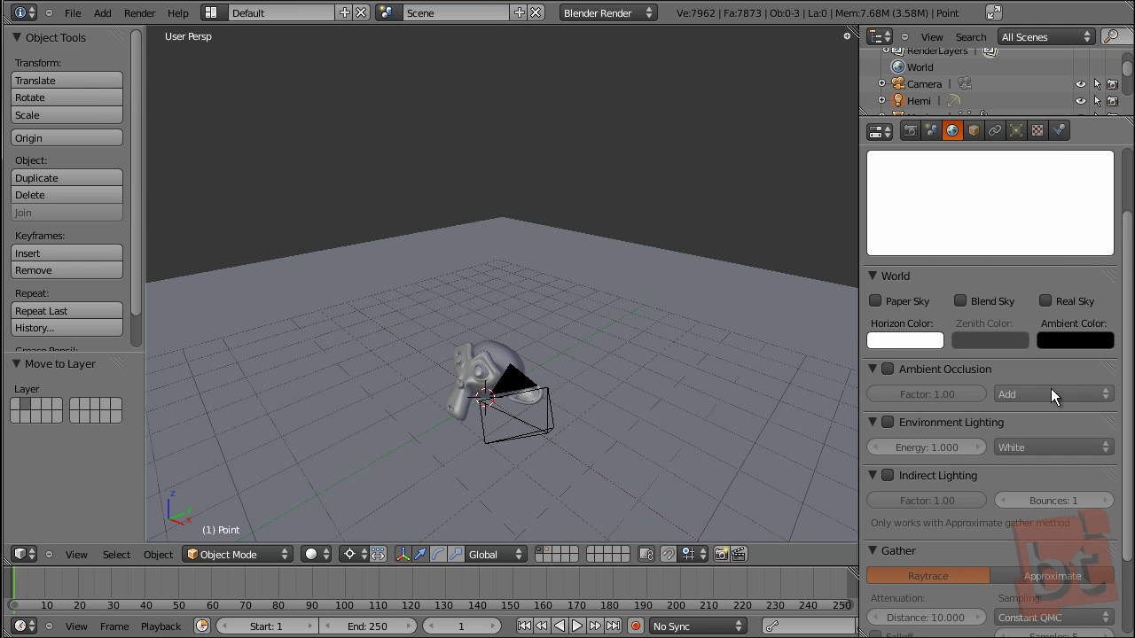
Step: Enable Environment Lighting for the world with Sky Color as its source, and render the image
{"action": "middle_click_drag", "start_coordinate": [1012, 391], "coordinate": [1009, 301]}
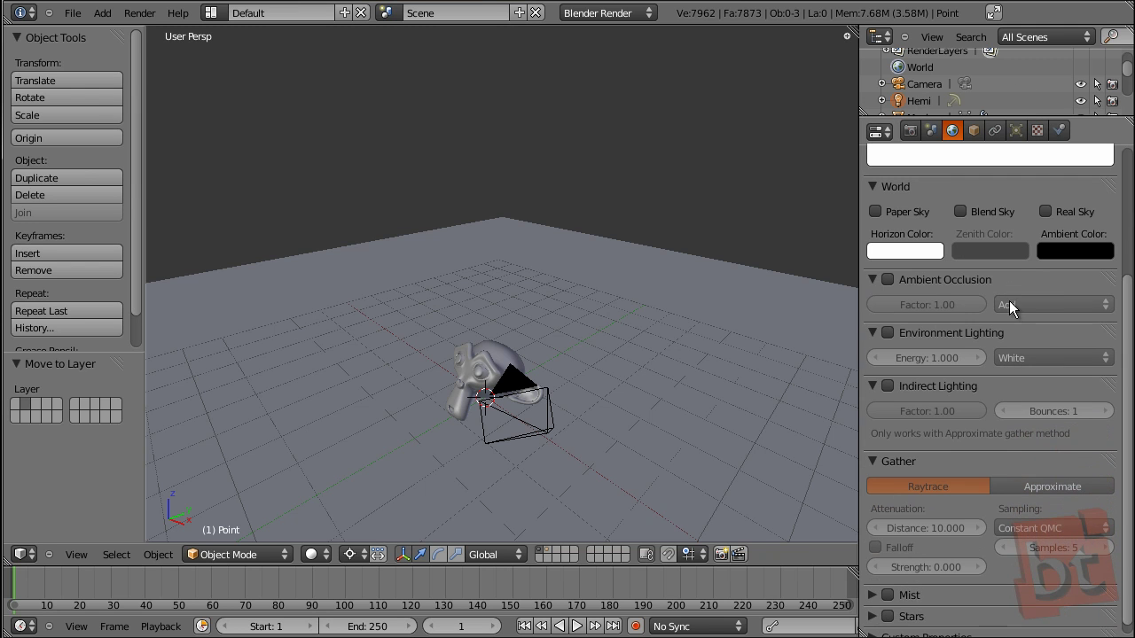
{"action": "left_click", "coordinate": [888, 334]}
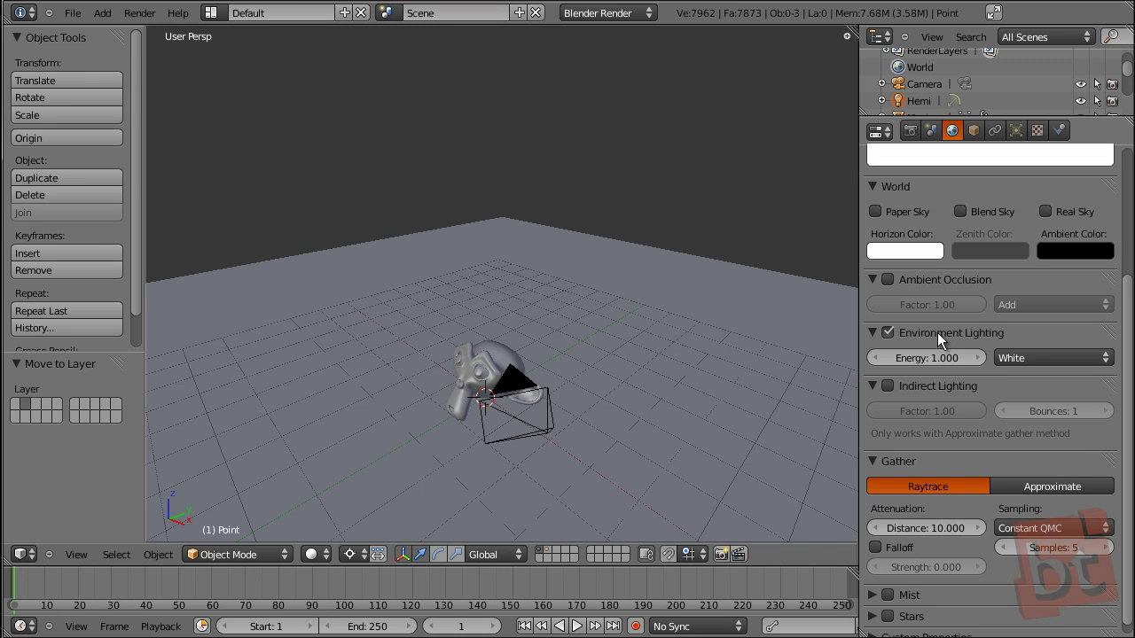
{"action": "left_click", "coordinate": [1004, 359]}
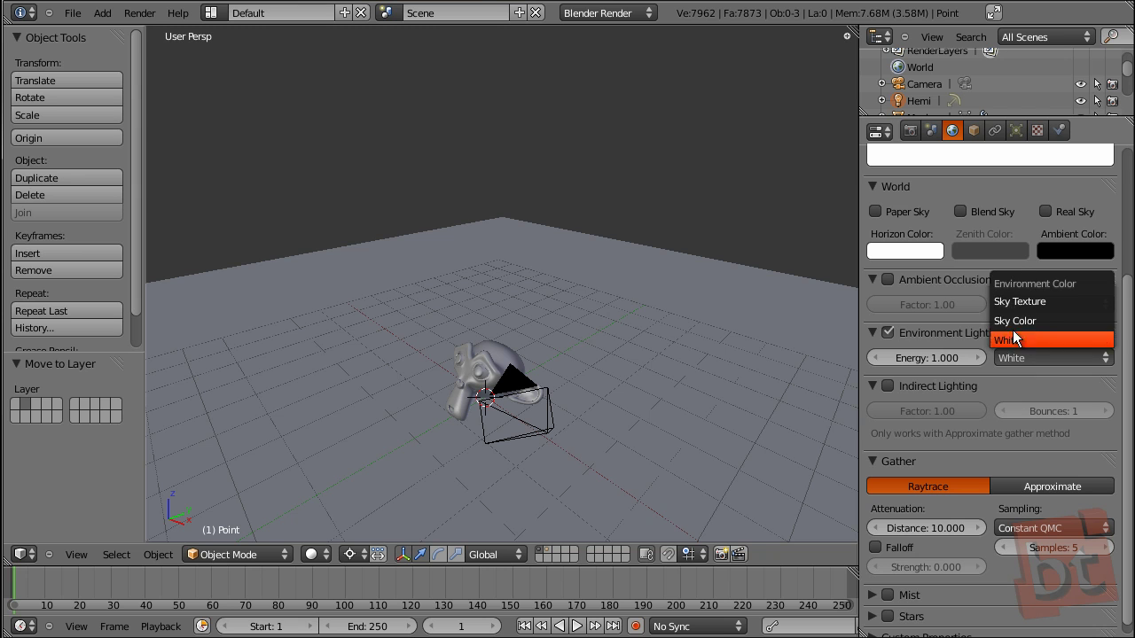
{"action": "left_click", "coordinate": [1043, 323]}
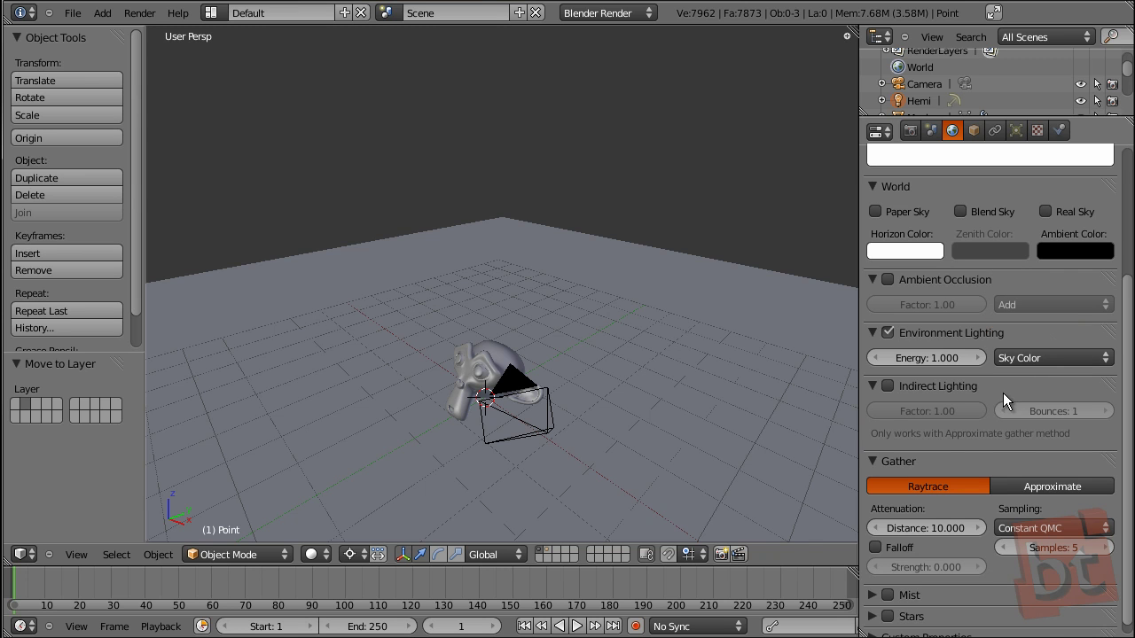
{"action": "key", "text": "F12"}
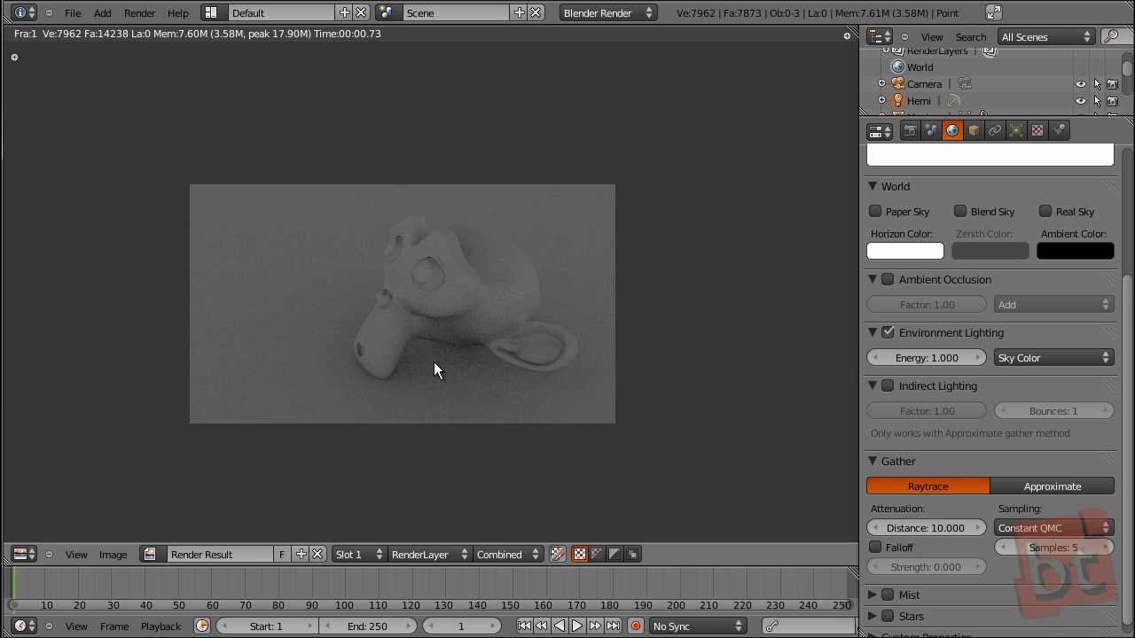
{"action": "key", "text": "Escape"}
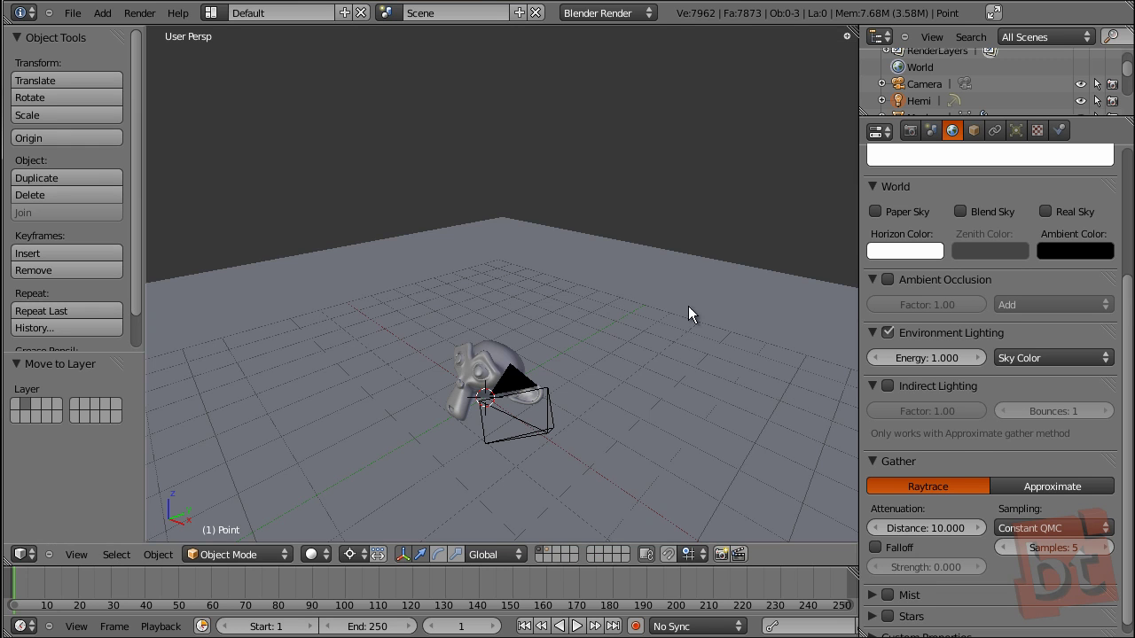
Step: Set the world's Gather samples to 10 and render the image to check the noise
{"action": "scroll", "coordinate": [968, 353], "scroll_direction": "down", "scroll_amount": 1}
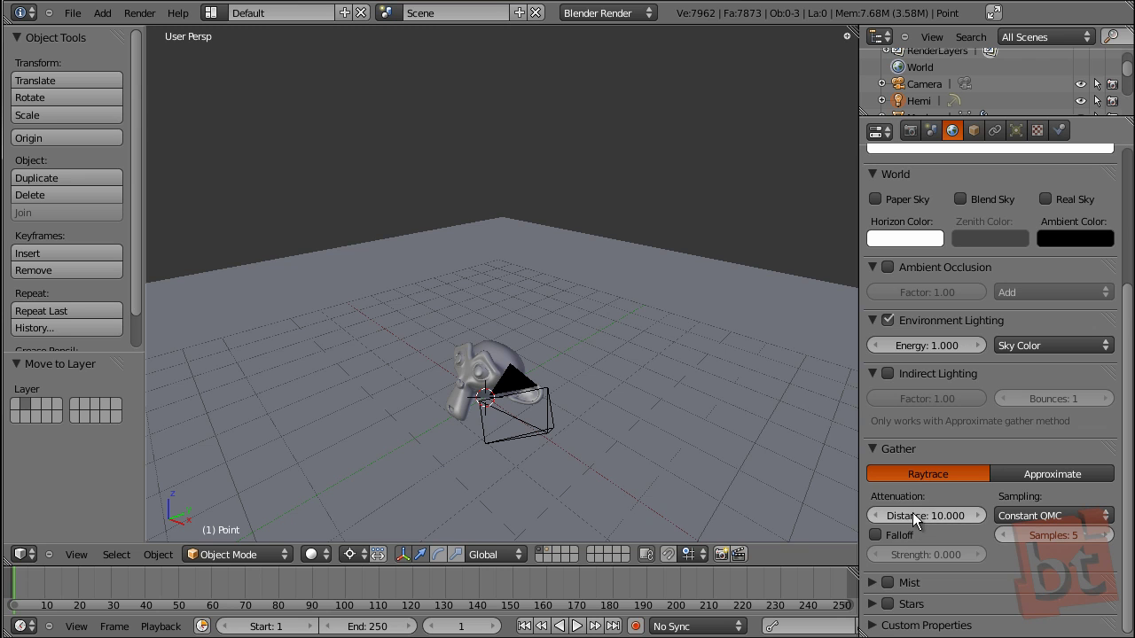
{"action": "left_click", "coordinate": [1058, 536]}
{"action": "type", "text": "10"}
{"action": "key", "text": "Return"}
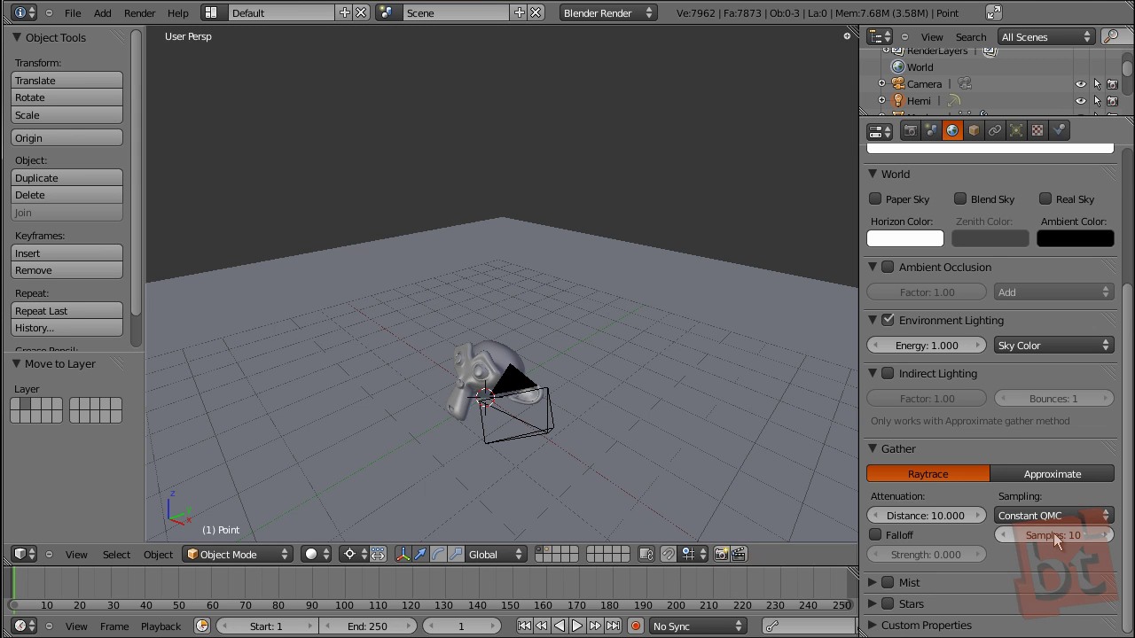
{"action": "key", "text": "F12"}
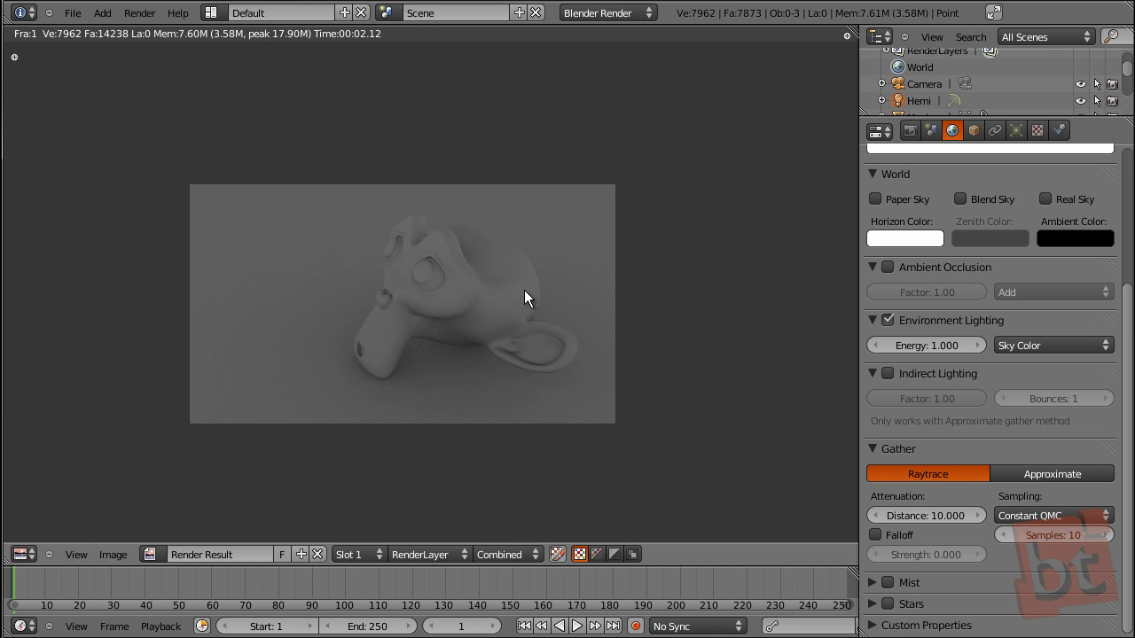
{"action": "key", "text": "Escape"}
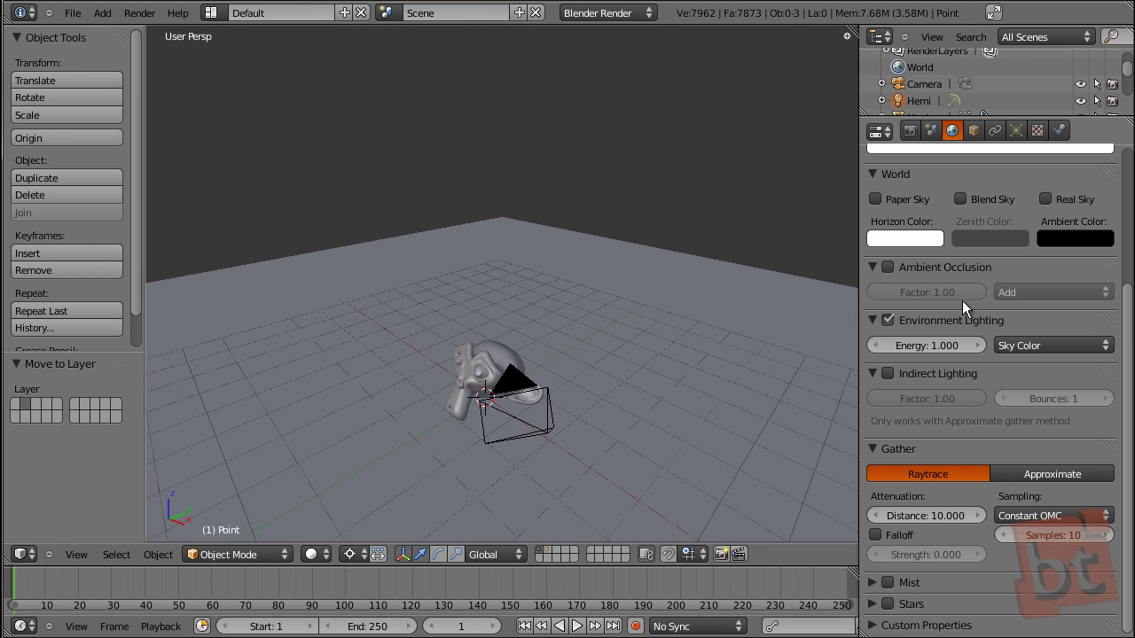
Step: Enable Ambient Occlusion for the world
{"action": "left_click", "coordinate": [888, 268]}
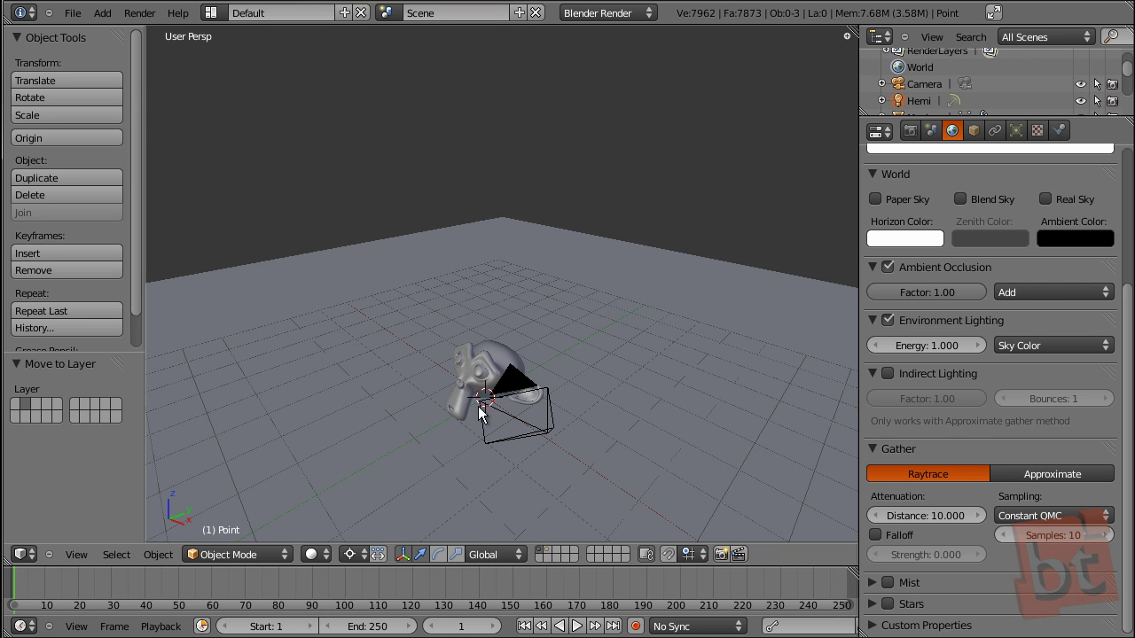
Step: Set the Ambient Occlusion blend mode to Multiply and render the image
{"action": "left_click", "coordinate": [1041, 294]}
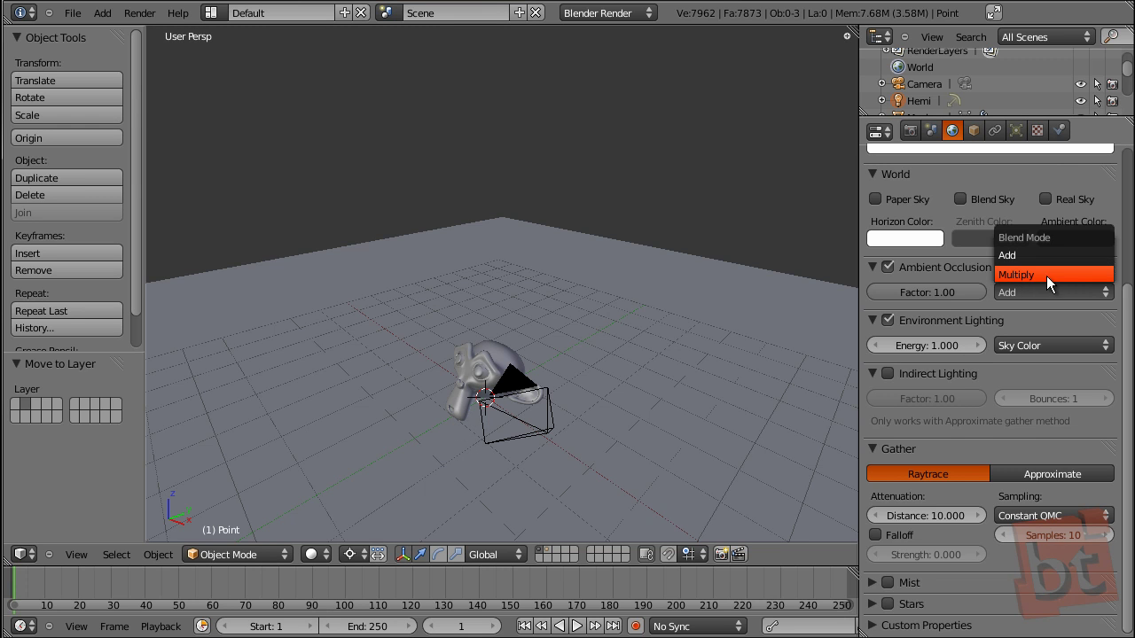
{"action": "left_click", "coordinate": [1046, 276]}
{"action": "key", "text": "F12"}
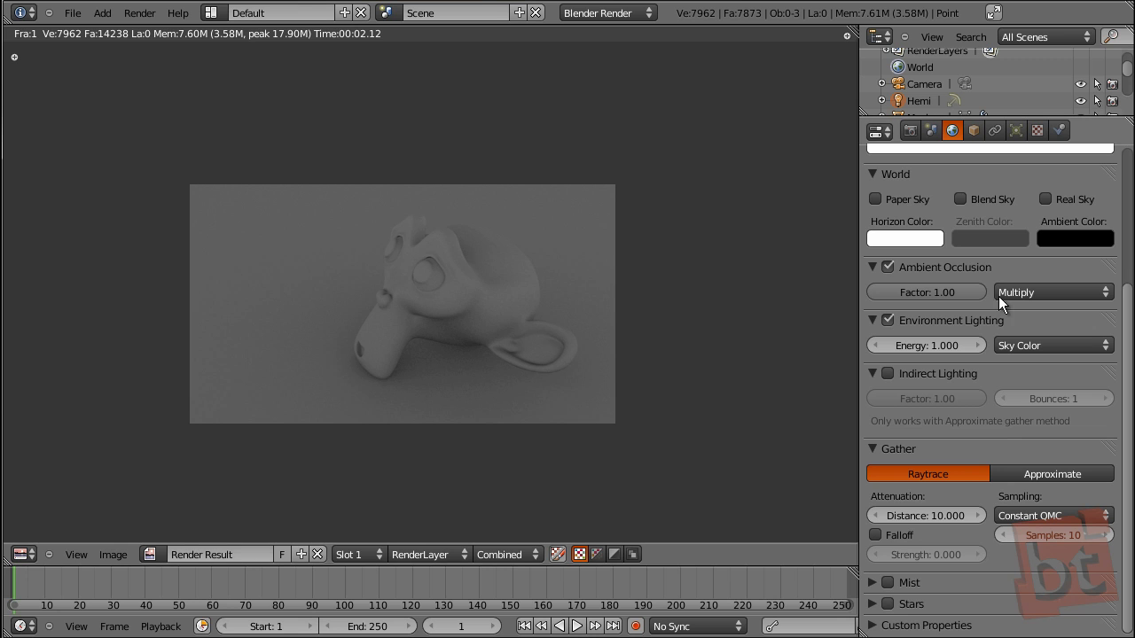
{"action": "key", "text": "Escape"}
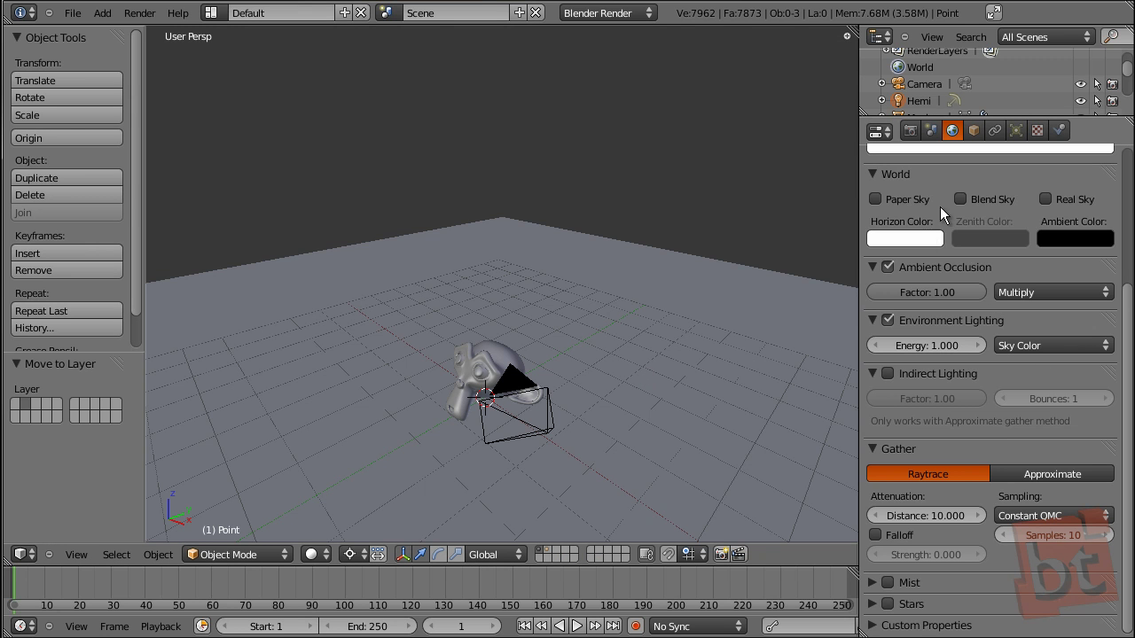
Step: Set the world's horizon color to orange and render the image
{"action": "scroll", "coordinate": [936, 256], "scroll_direction": "up", "scroll_amount": 1}
{"action": "left_click", "coordinate": [925, 276]}
{"action": "left_click_drag", "start_coordinate": [940, 104], "coordinate": [924, 165]}
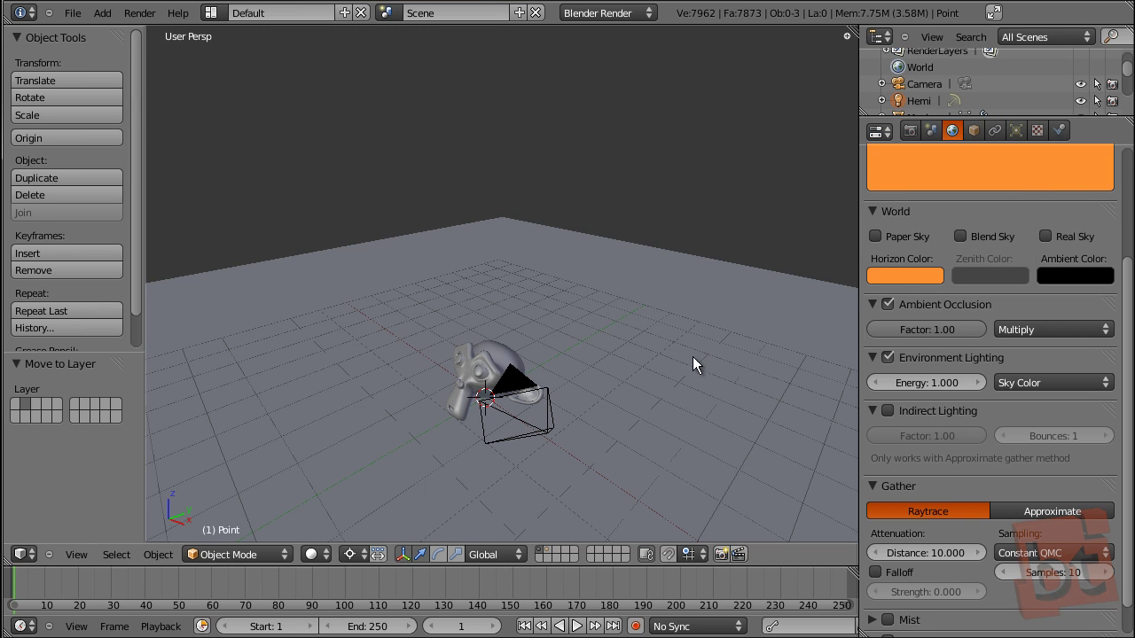
{"action": "key", "text": "F12"}
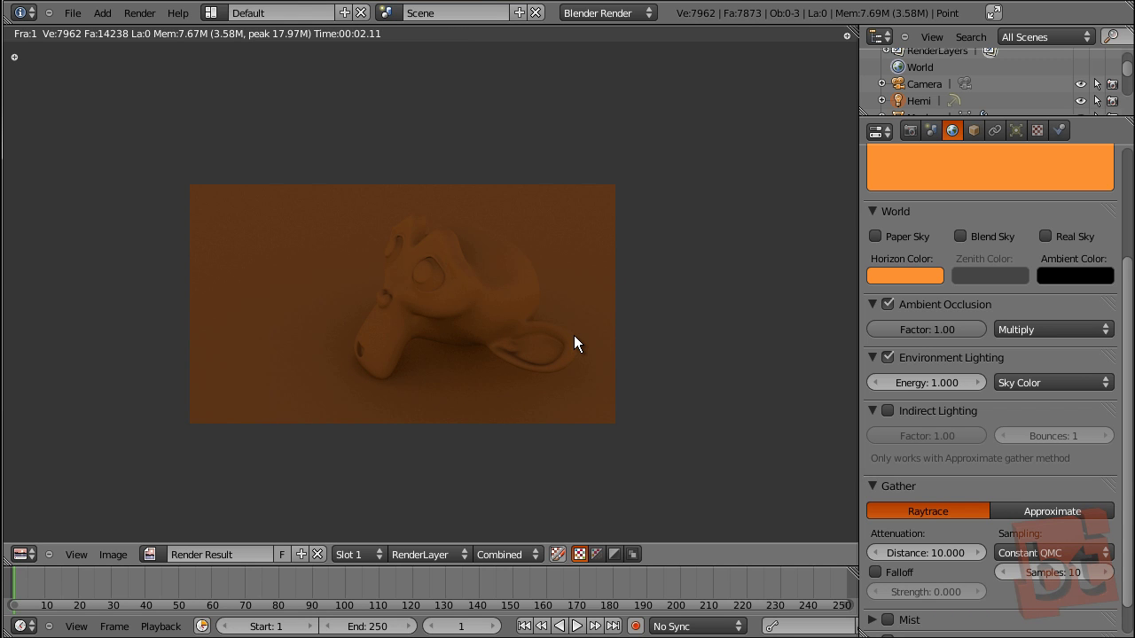
{"action": "key", "text": "Escape"}
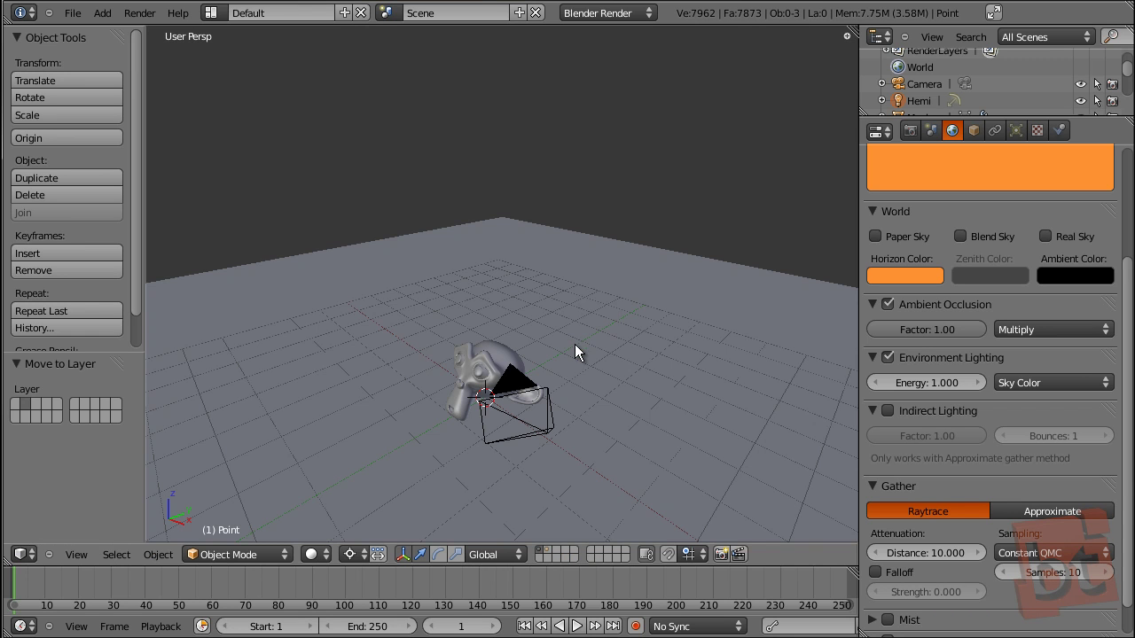
Step: Show the second layer with the lamps alongside the current one and delete the Hemi lamp
{"action": "left_click", "coordinate": [549, 550], "text": "shift"}
{"action": "left_click", "coordinate": [730, 273]}
{"action": "key", "text": "x"}
{"action": "left_click", "coordinate": [729, 281]}
Step: Select the Point lamp and render the image with it lighting the scene
{"action": "left_click", "coordinate": [265, 226]}
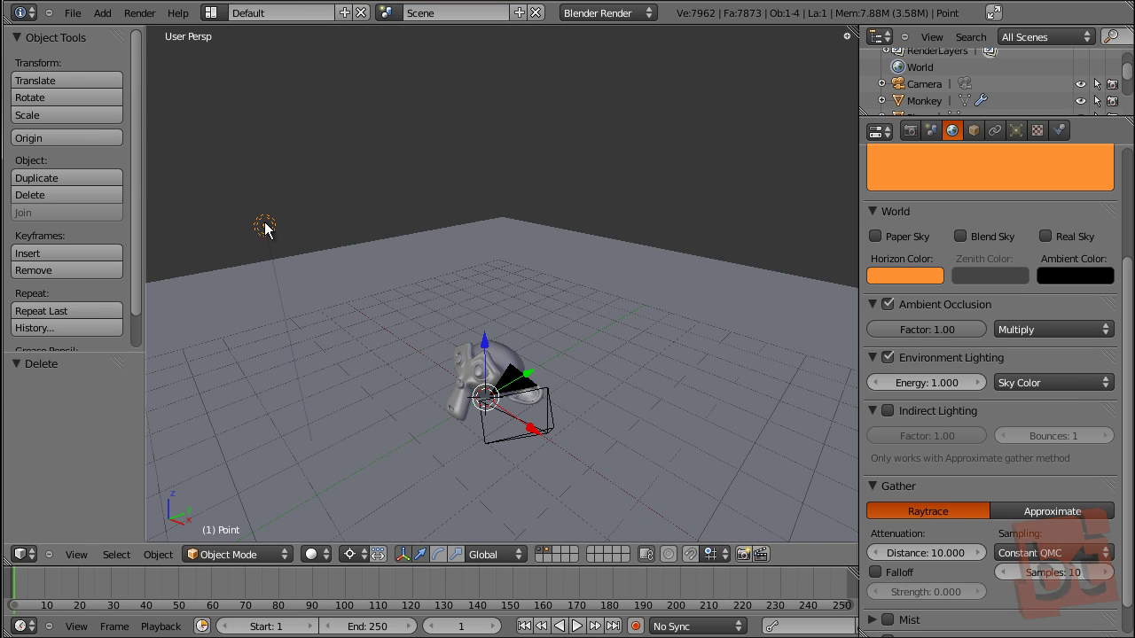
{"action": "key", "text": "F12"}
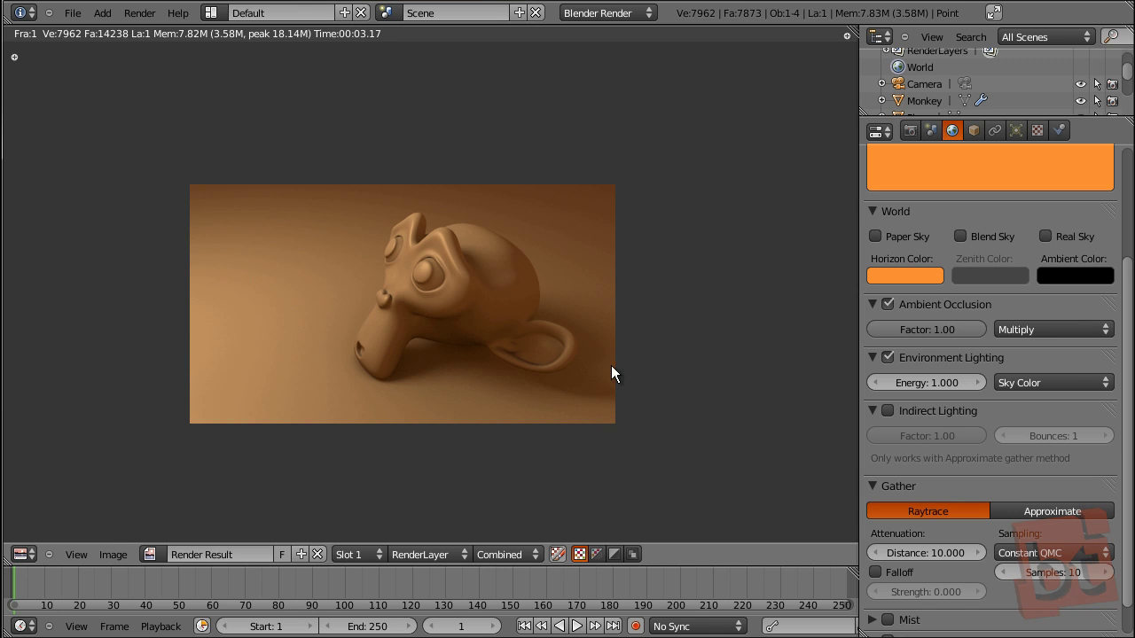
{"action": "key", "text": "Escape"}
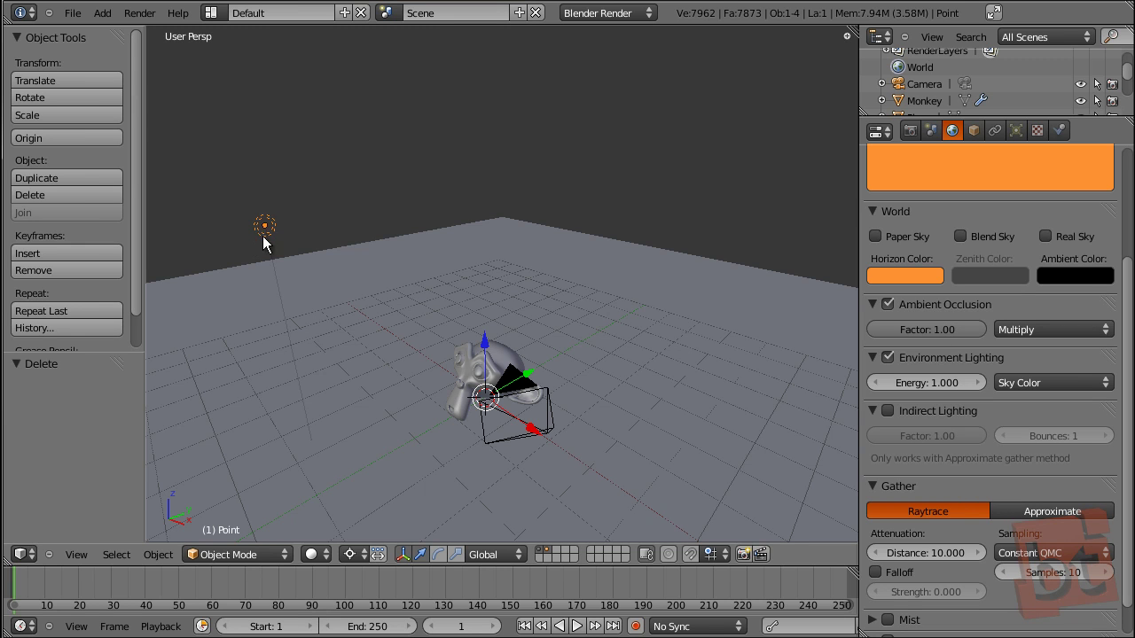
Step: Set the Environment Lighting energy to 0.5
{"action": "left_click", "coordinate": [927, 384]}
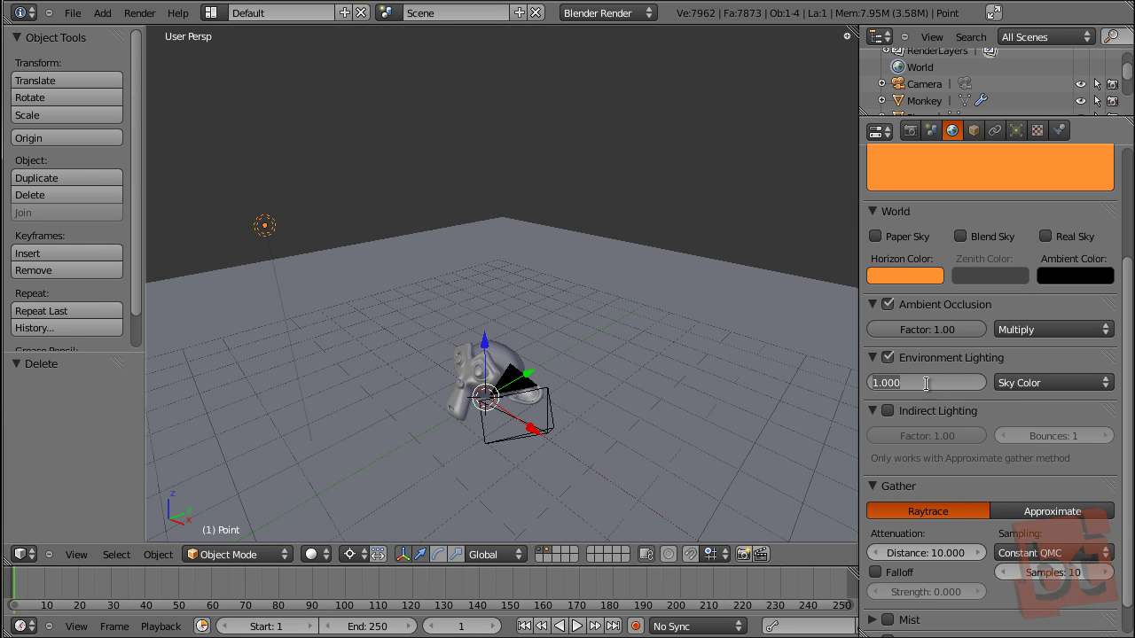
{"action": "type", "text": "0.5"}
{"action": "key", "text": "Return"}
Step: Set the world's Gather samples to 15 and render the image
{"action": "left_click", "coordinate": [1057, 569]}
{"action": "type", "text": "15"}
{"action": "key", "text": "Return"}
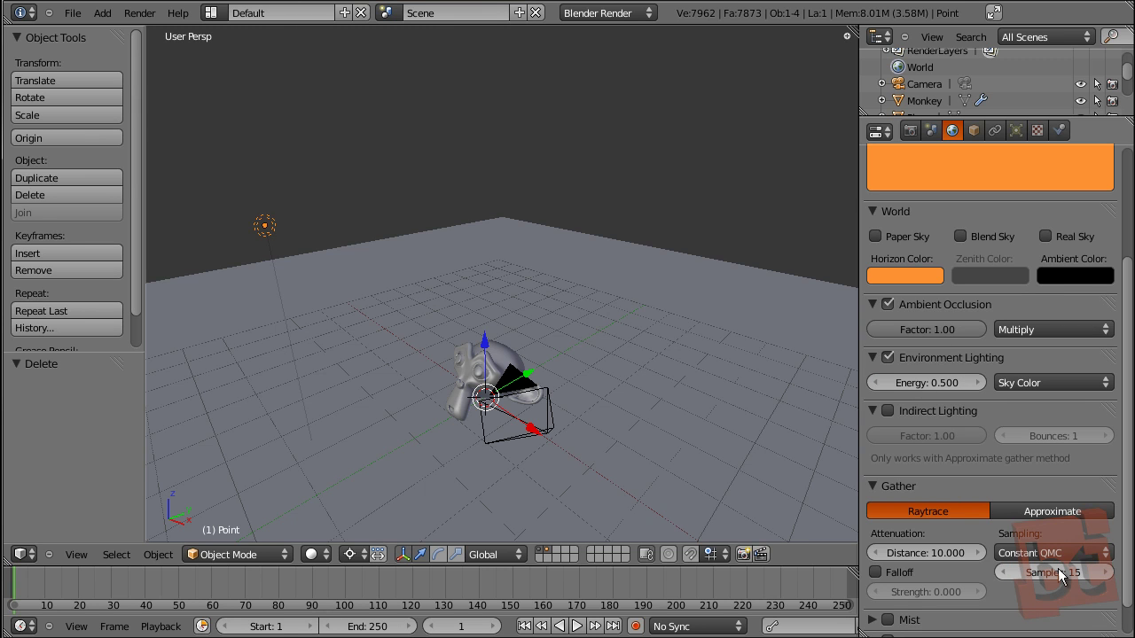
{"action": "key", "text": "F12"}
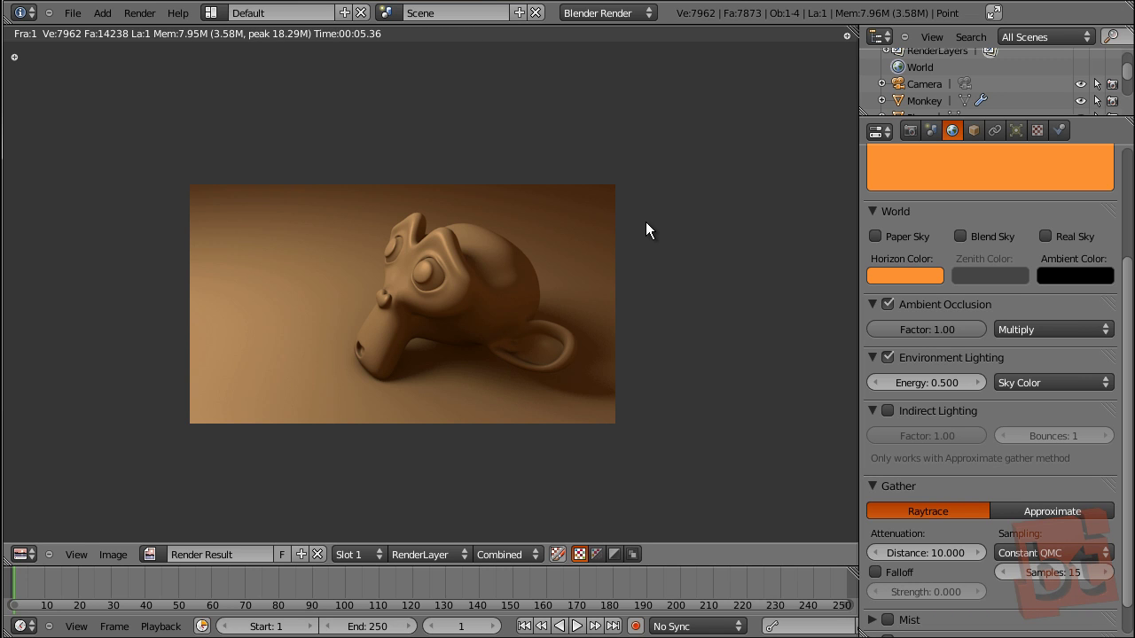
{"action": "key", "text": "Escape"}
Step: Set the world's horizon color to light blue, about R 0.477, G 0.831, B 1.000, and render the image
{"action": "left_click", "coordinate": [903, 276]}
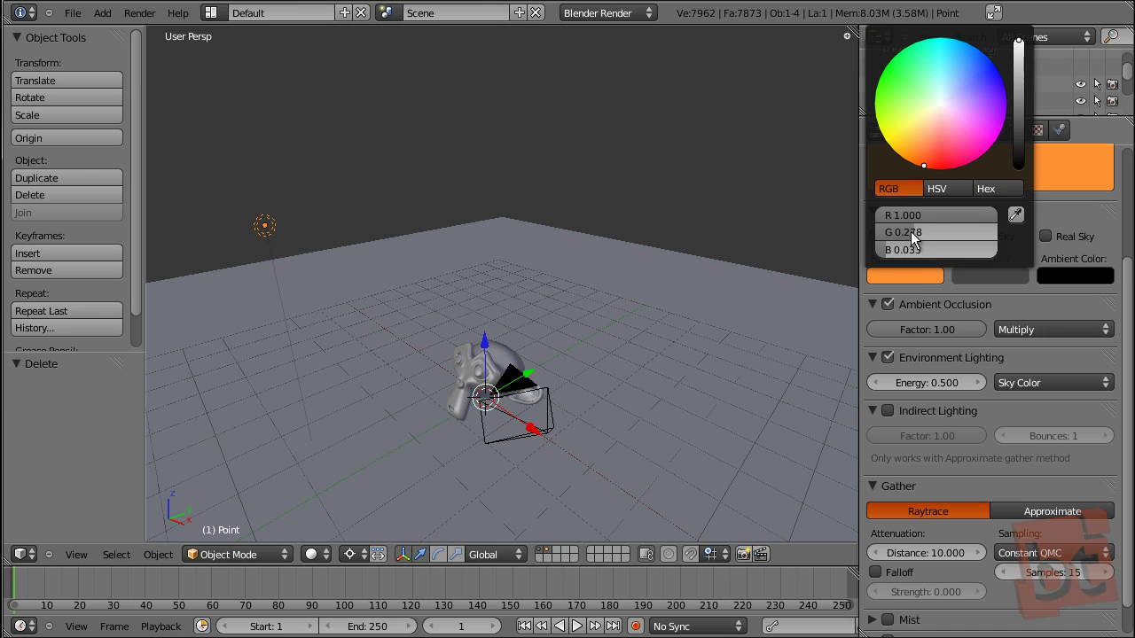
{"action": "left_click_drag", "start_coordinate": [943, 98], "coordinate": [952, 70]}
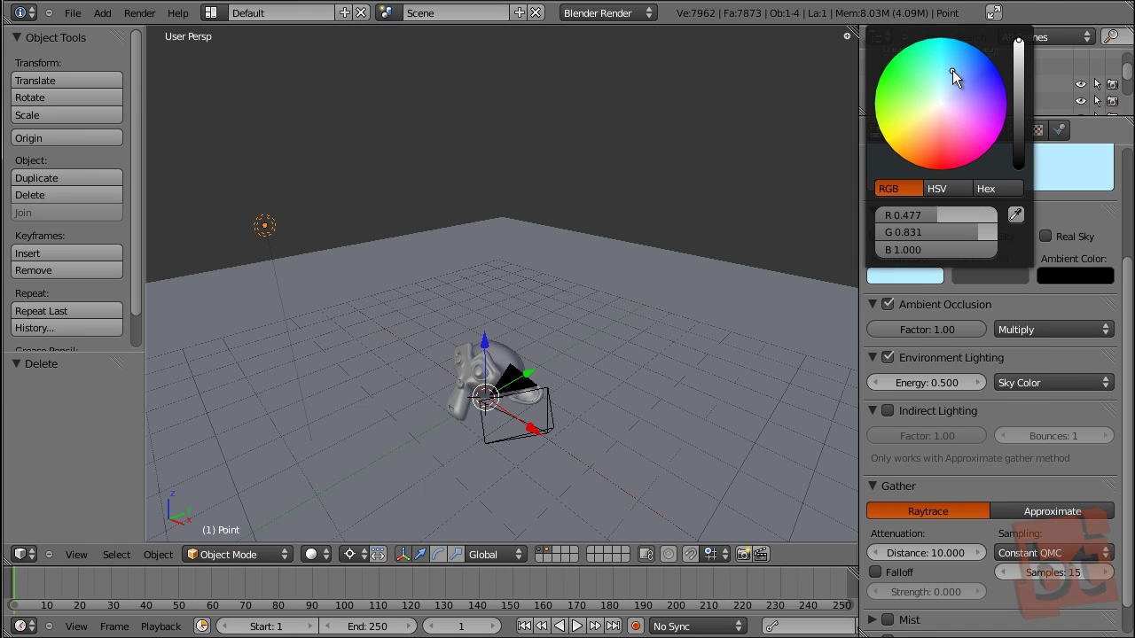
{"action": "key", "text": "F12"}
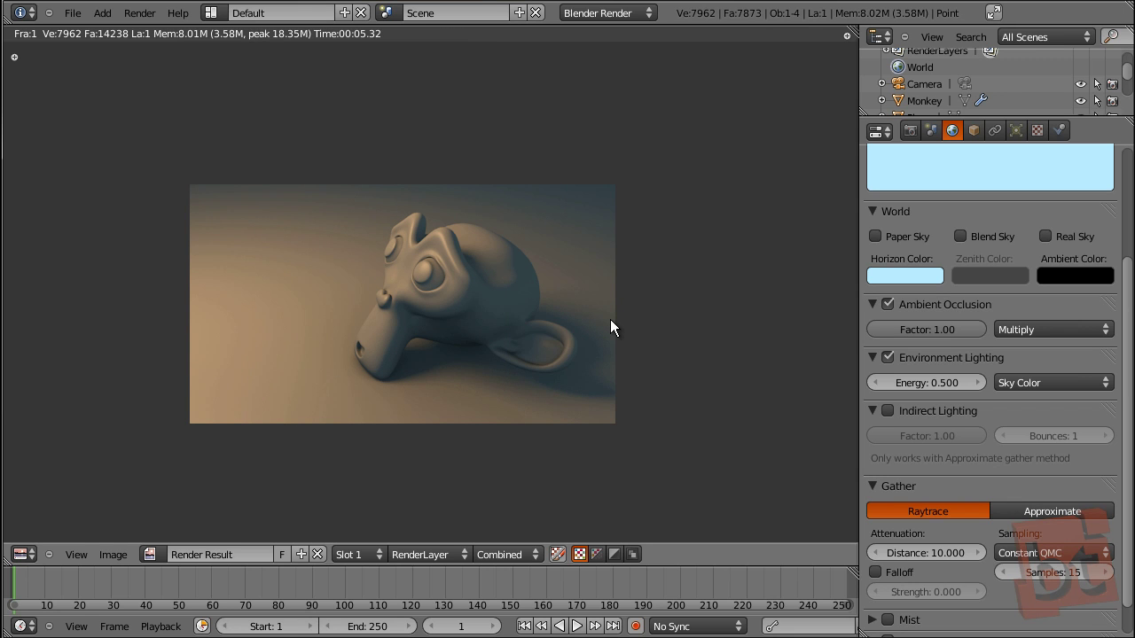
{"action": "key", "text": "Escape"}
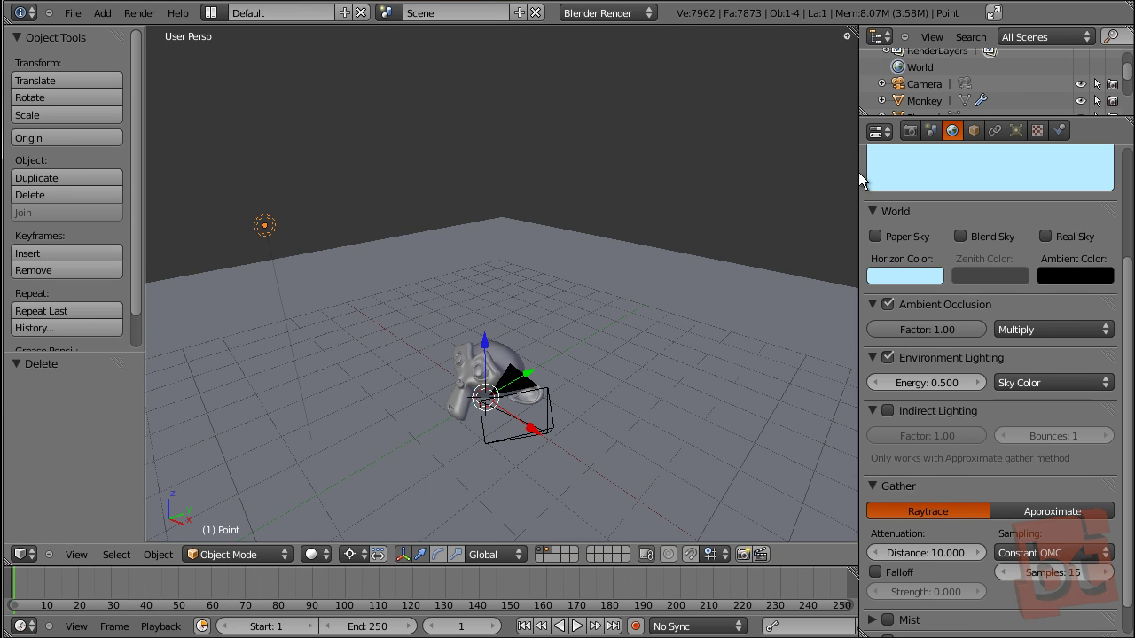
Step: Set the render resolution percentage to 100% and start rendering the full-size image
{"action": "left_click", "coordinate": [910, 130]}
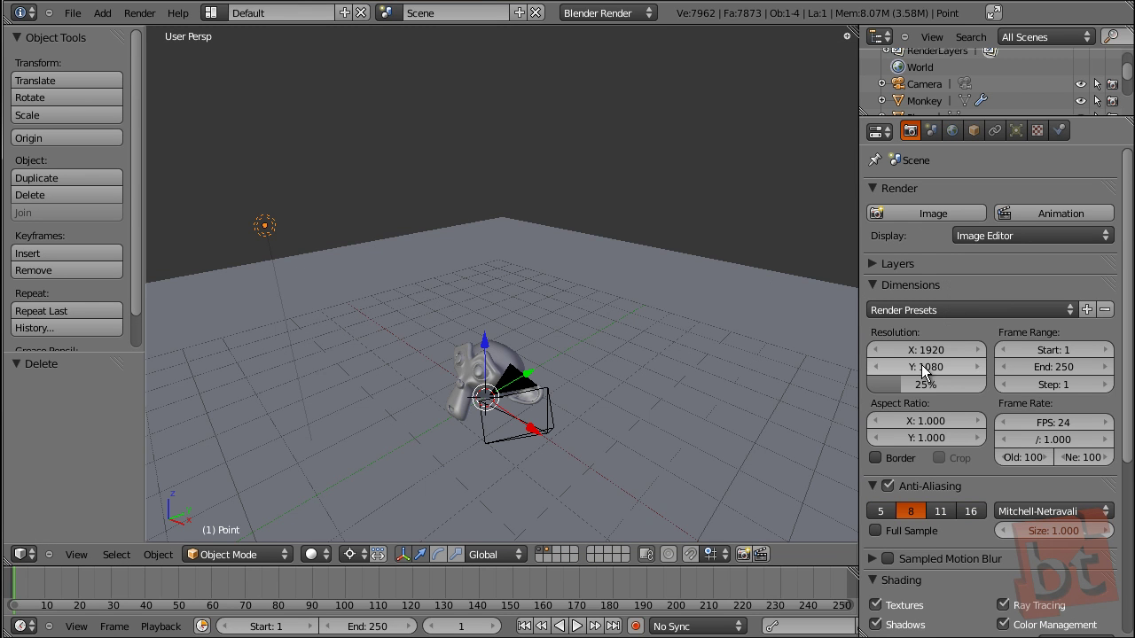
{"action": "left_click_drag", "start_coordinate": [907, 384], "coordinate": [1038, 388]}
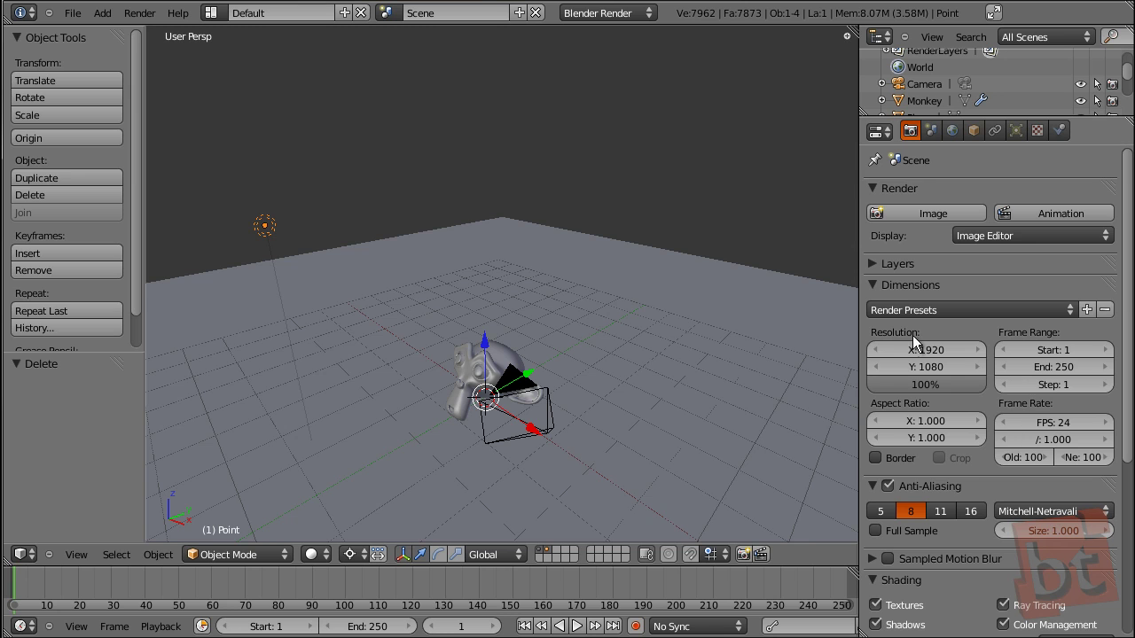
{"action": "key", "text": "F12"}
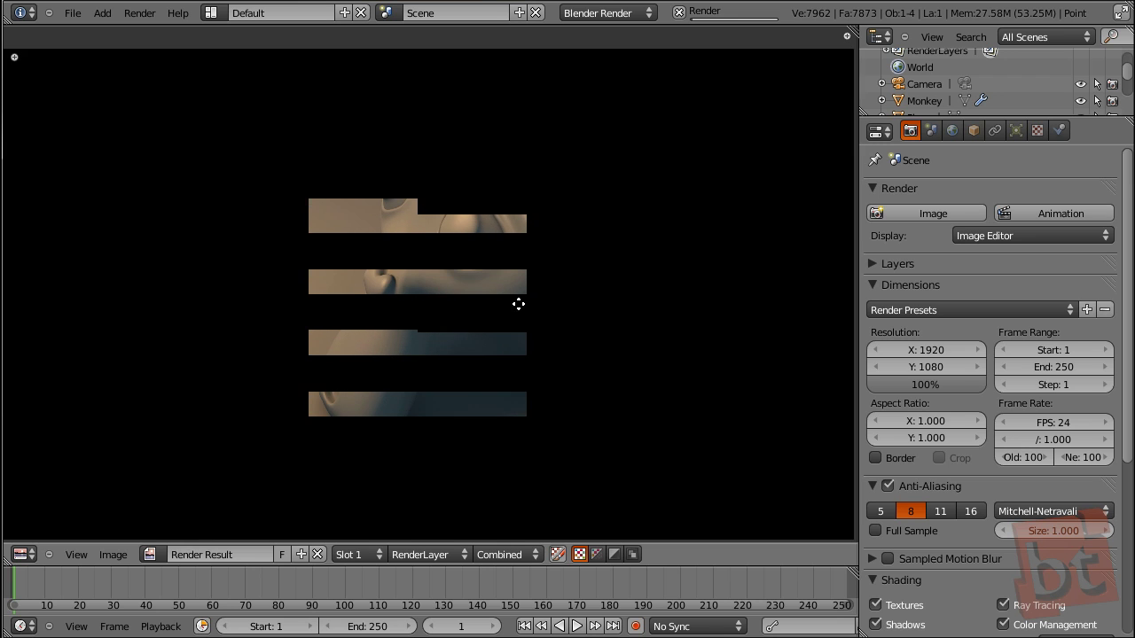
{"action": "scroll", "coordinate": [522, 296], "scroll_direction": "up", "scroll_amount": 1}
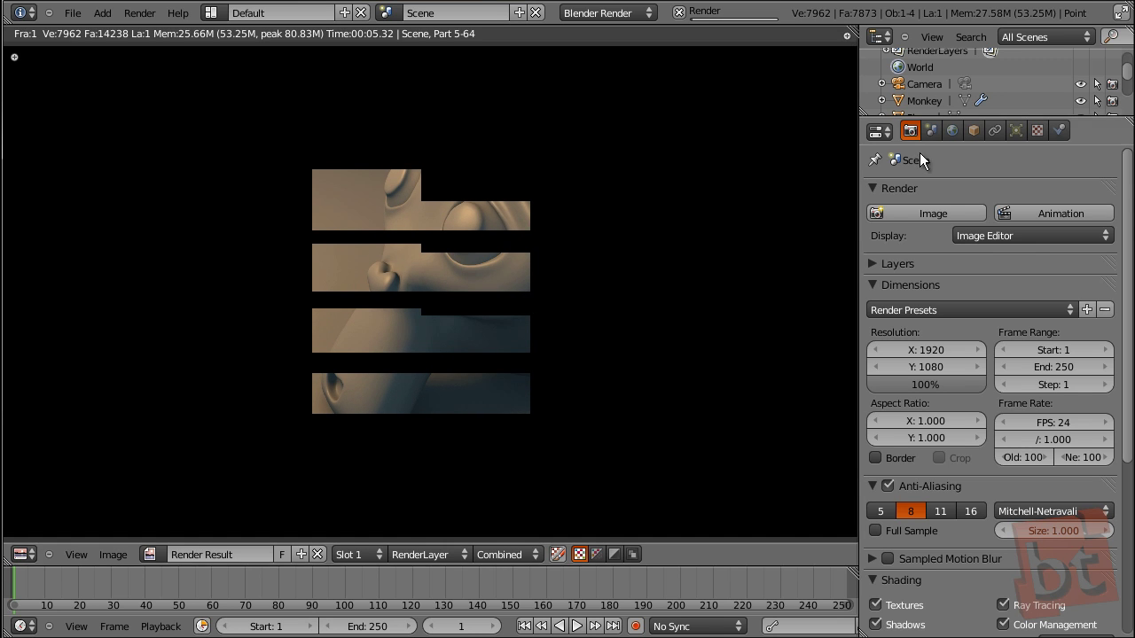
Step: Review the Point lamp's light and shadow settings and the world's lighting and Gather settings during the render
{"action": "left_click", "coordinate": [1016, 132]}
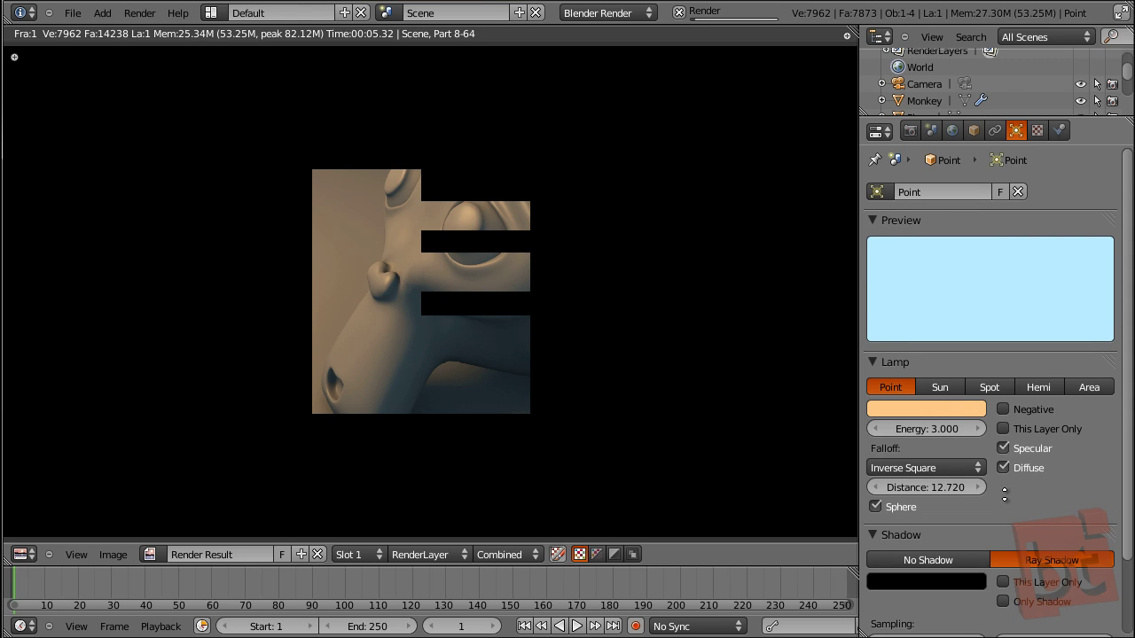
{"action": "scroll", "coordinate": [1008, 502], "scroll_direction": "down", "scroll_amount": 1}
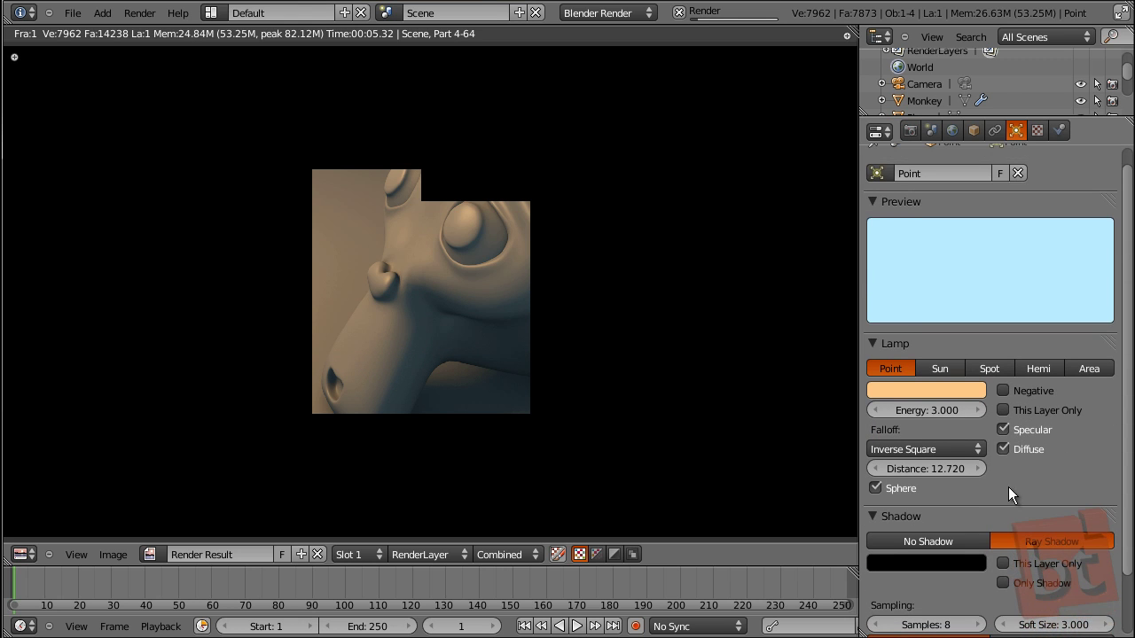
{"action": "scroll", "coordinate": [1020, 415], "scroll_direction": "down", "scroll_amount": 2}
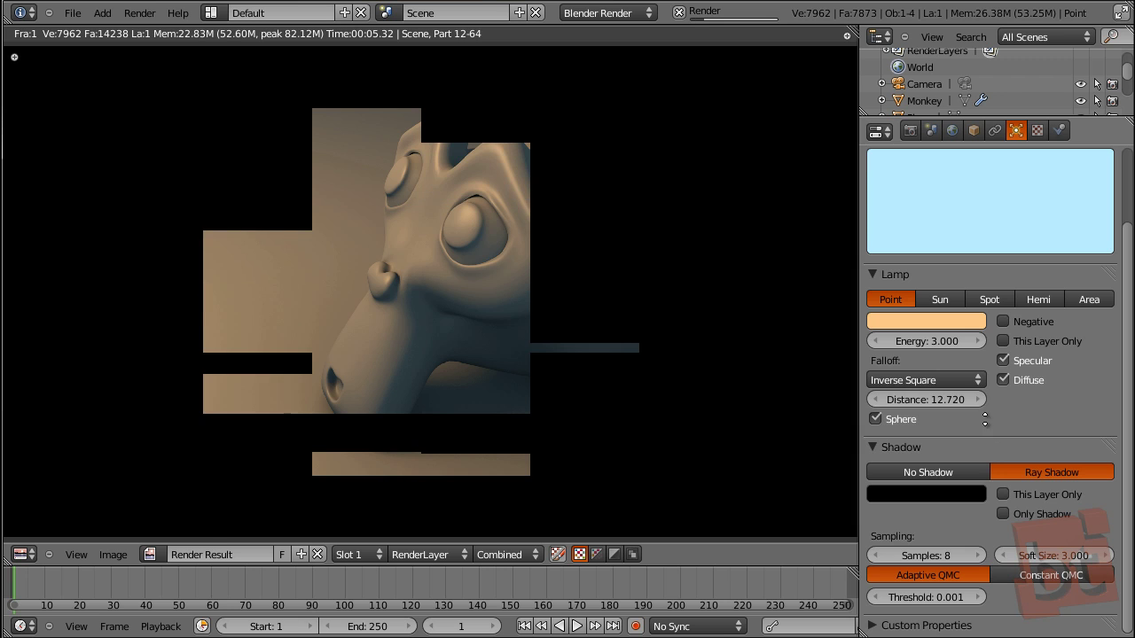
{"action": "middle_click_drag", "start_coordinate": [1022, 383], "coordinate": [1018, 473]}
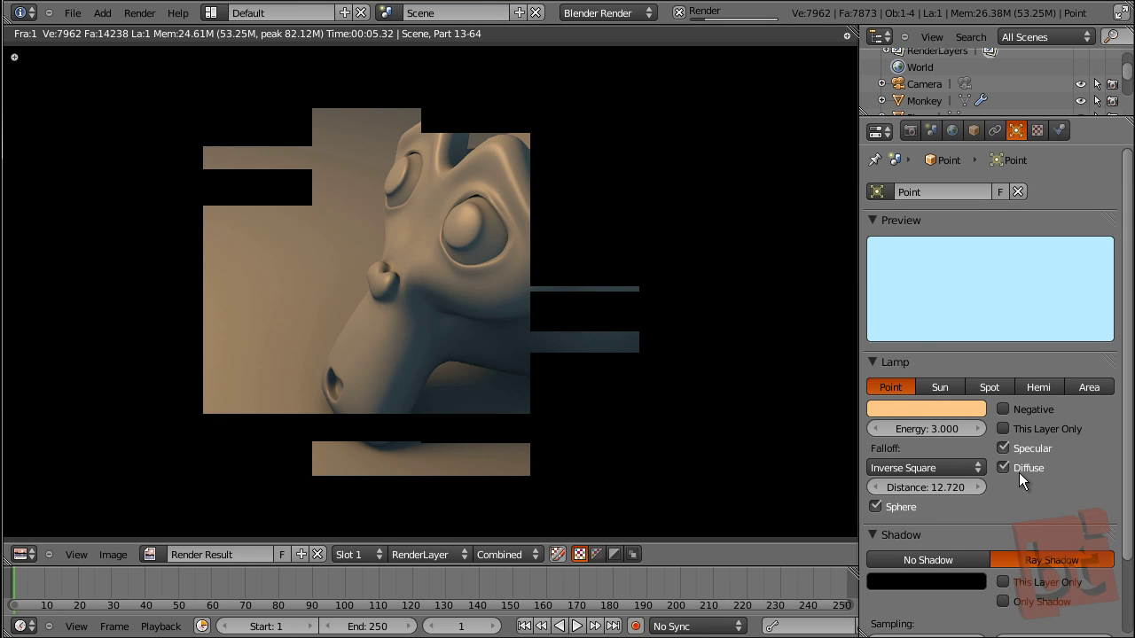
{"action": "left_click", "coordinate": [957, 133]}
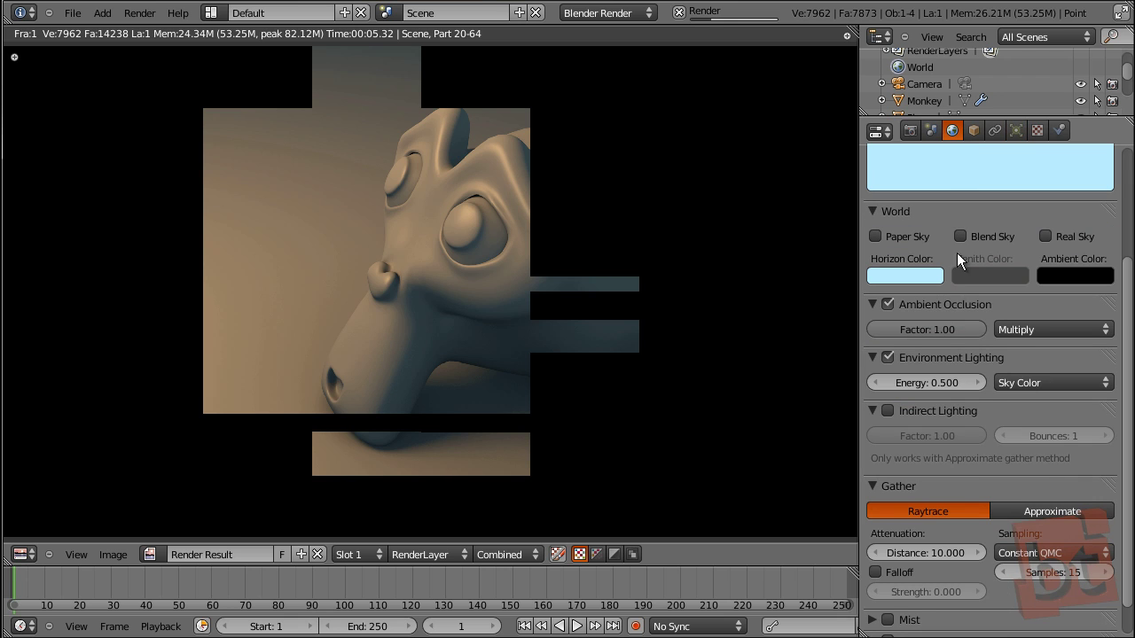
{"action": "scroll", "coordinate": [988, 398], "scroll_direction": "down", "scroll_amount": 1}
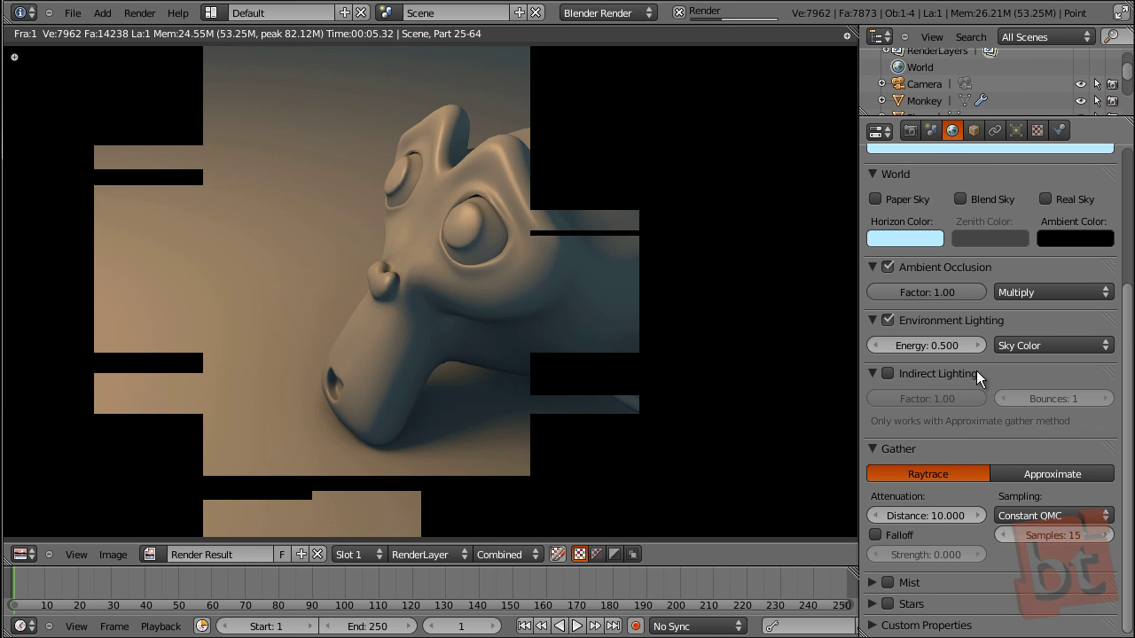
{"action": "scroll", "coordinate": [976, 373], "scroll_direction": "up", "scroll_amount": 2}
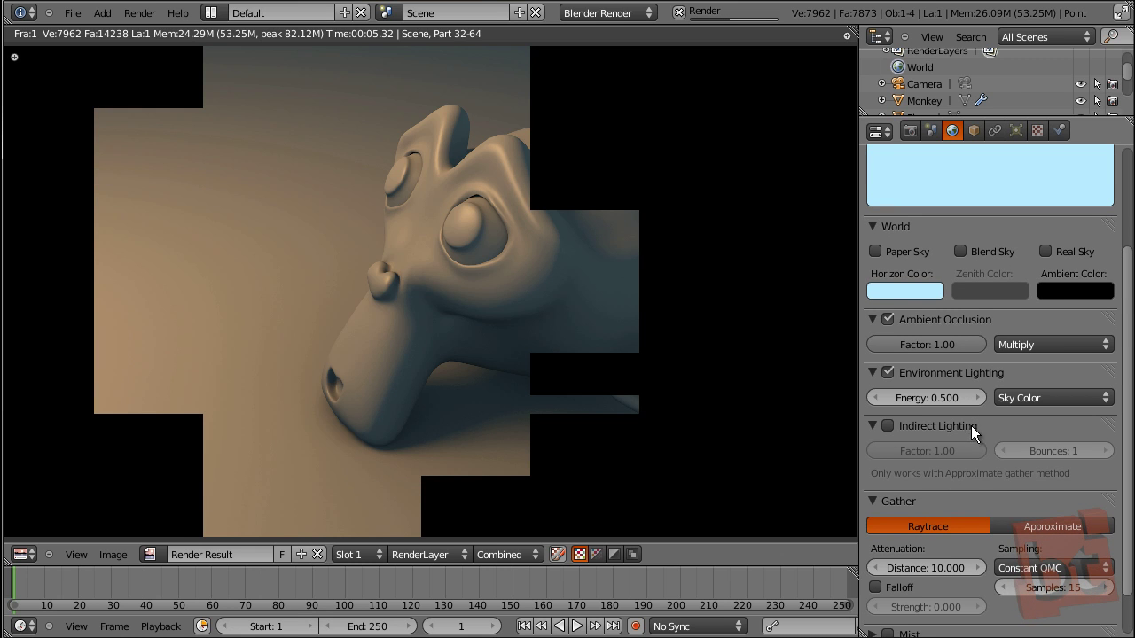
{"action": "scroll", "coordinate": [967, 435], "scroll_direction": "up", "scroll_amount": 2}
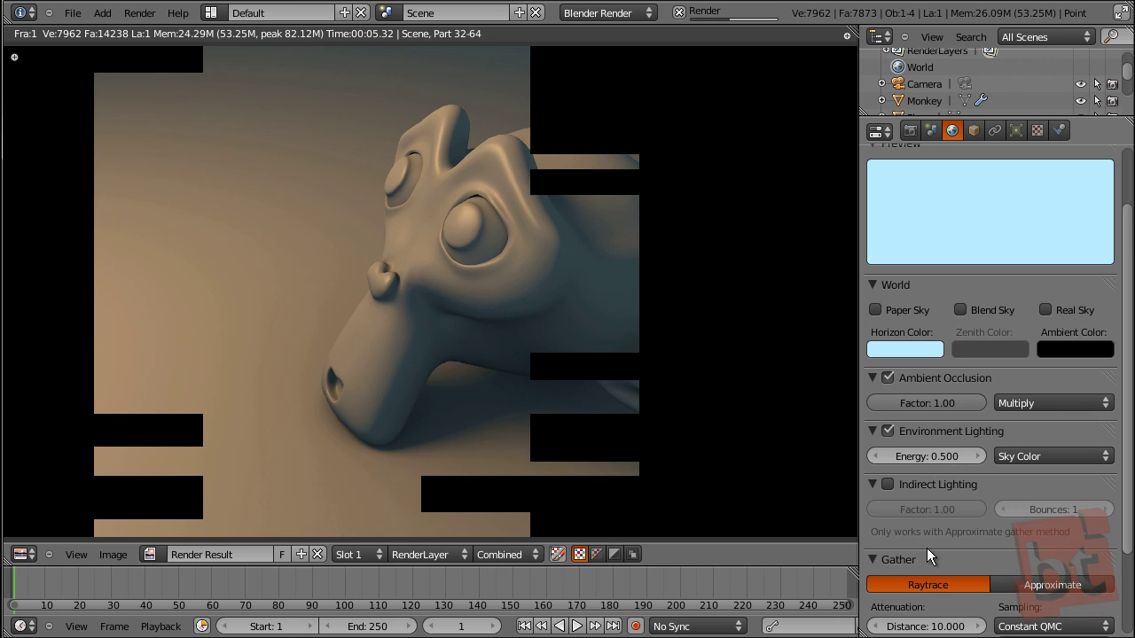
{"action": "scroll", "coordinate": [929, 556], "scroll_direction": "down", "scroll_amount": 2}
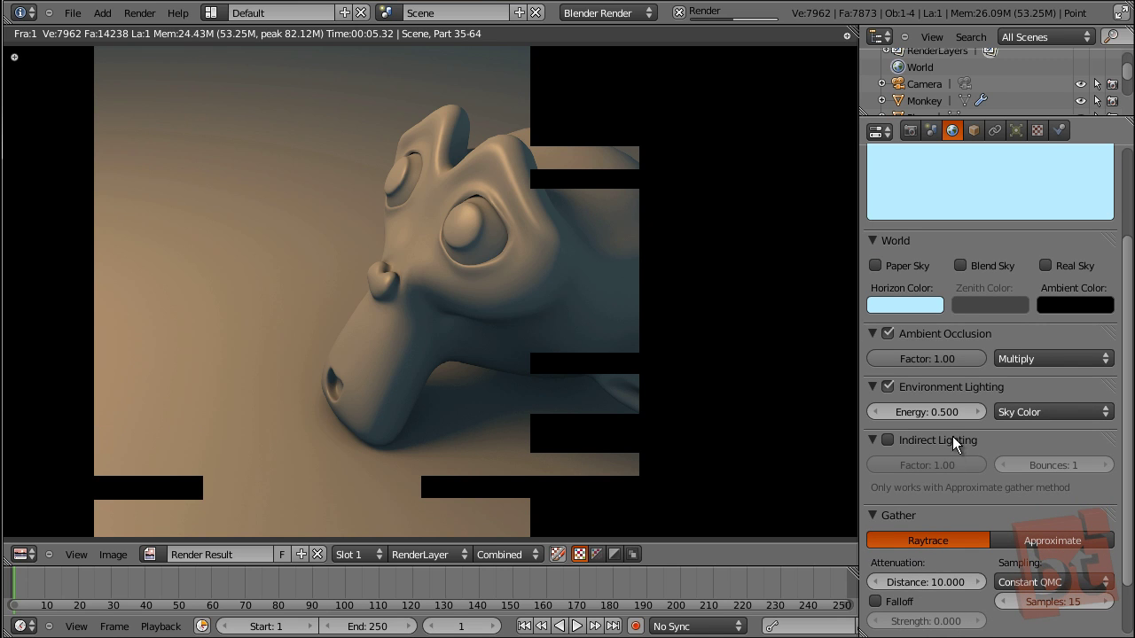
{"action": "scroll", "coordinate": [948, 465], "scroll_direction": "up", "scroll_amount": 1}
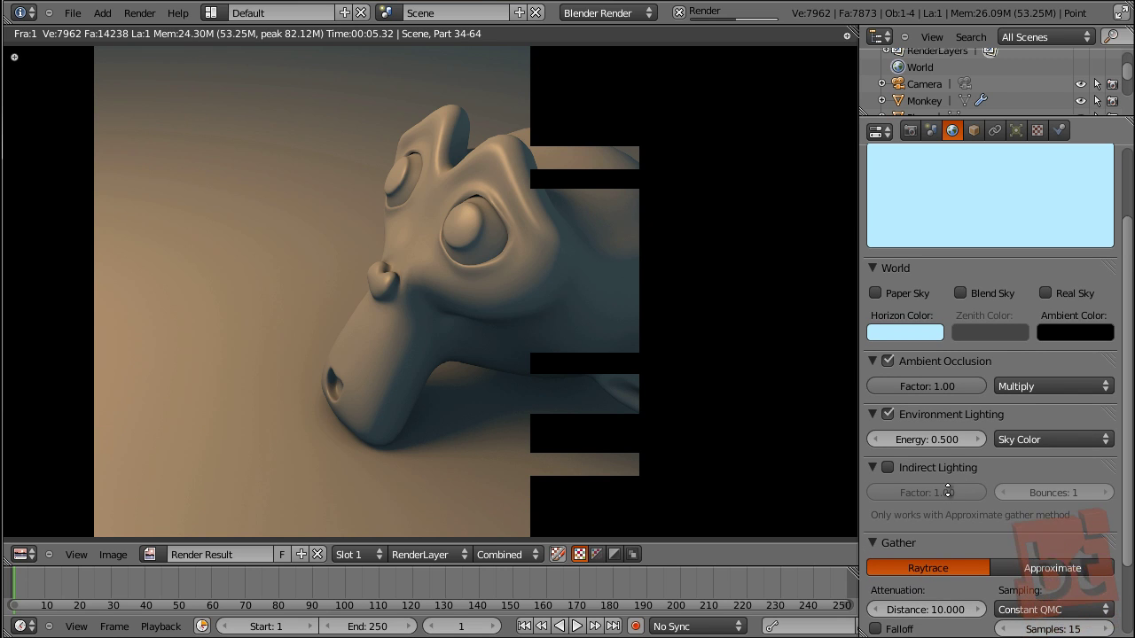
{"action": "scroll", "coordinate": [948, 490], "scroll_direction": "up", "scroll_amount": 1}
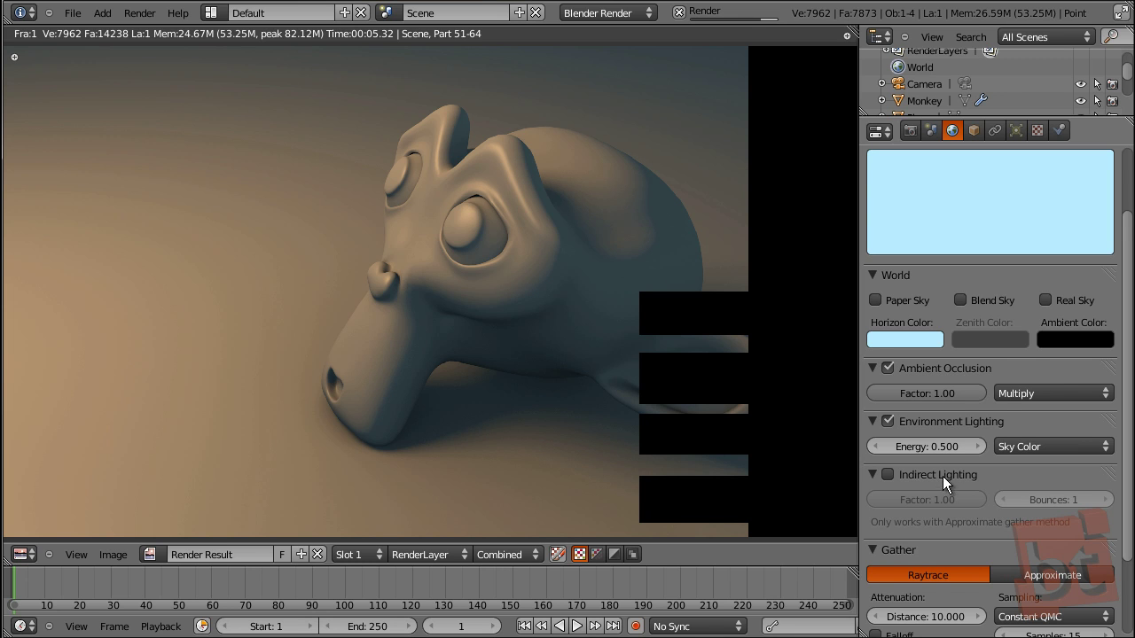
{"action": "scroll", "coordinate": [943, 479], "scroll_direction": "down", "scroll_amount": 1}
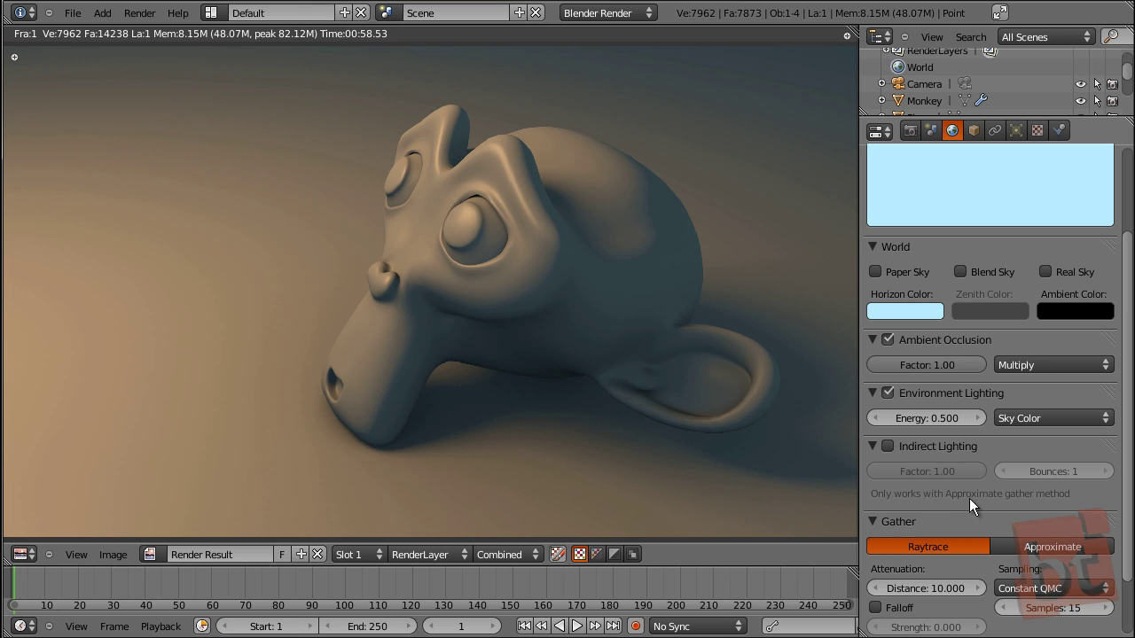
Step: Check the whole finished render and collapse the world's Indirect Lighting settings
{"action": "scroll", "coordinate": [585, 380], "scroll_direction": "down", "scroll_amount": 1}
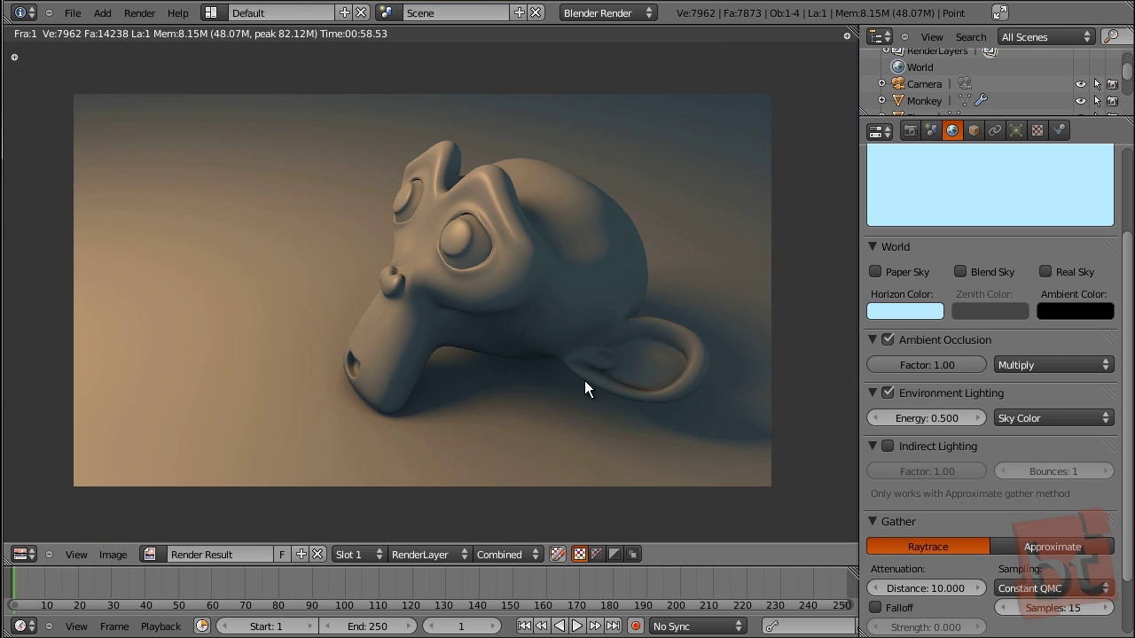
{"action": "scroll", "coordinate": [585, 380], "scroll_direction": "up", "scroll_amount": 1}
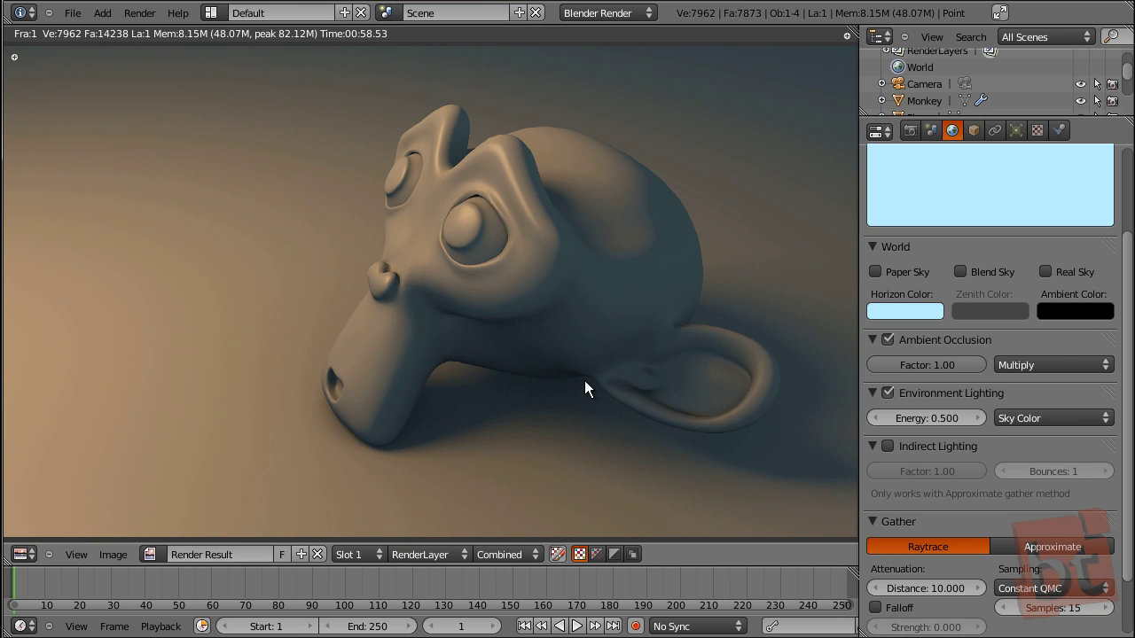
{"action": "left_click", "coordinate": [871, 446]}
{"action": "scroll", "coordinate": [581, 365], "scroll_direction": "down", "scroll_amount": 1}
{"action": "scroll", "coordinate": [580, 366], "scroll_direction": "up", "scroll_amount": 1}
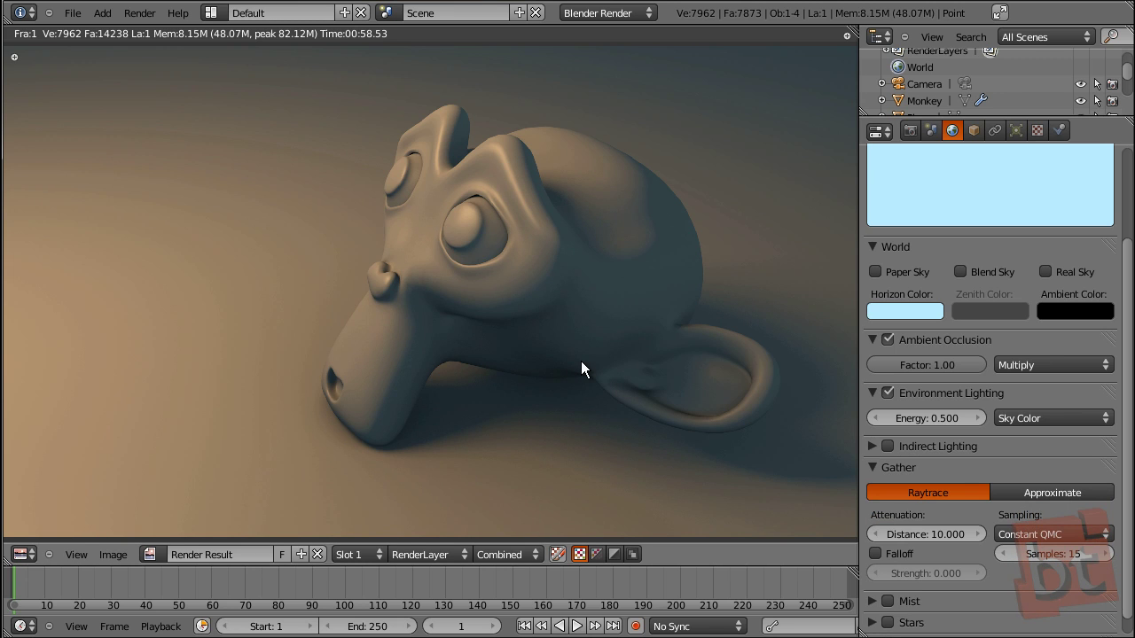
Step: Maximize the render result view, examine the monkey head's shading up close, and return to the whole image
{"action": "key", "text": "ctrl+Up"}
{"action": "scroll", "coordinate": [645, 369], "scroll_direction": "up", "scroll_amount": 3}
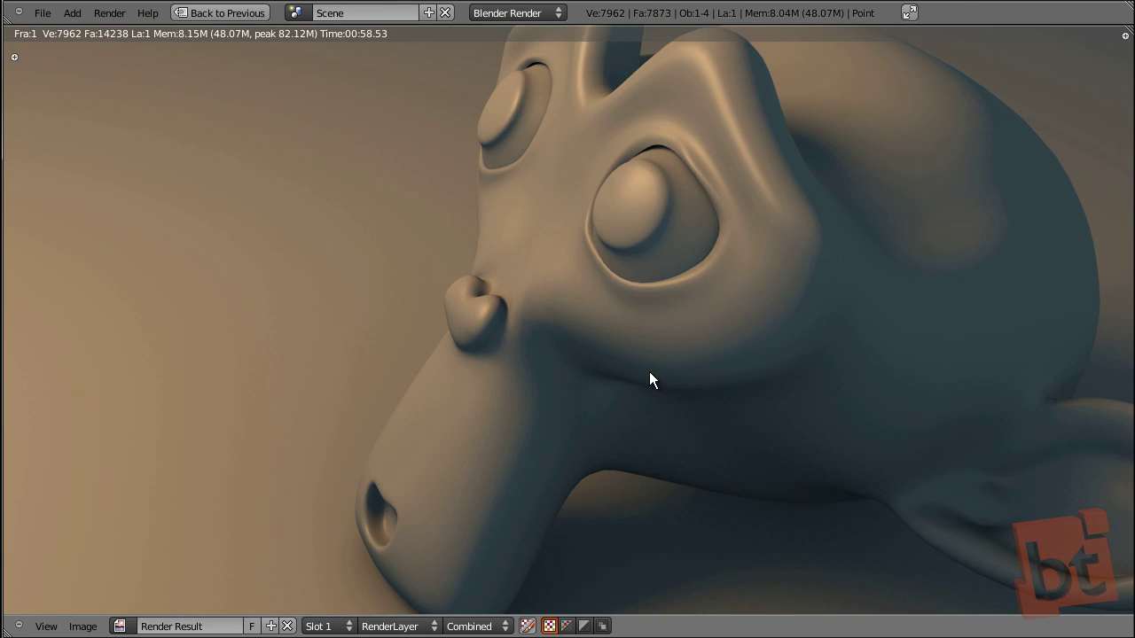
{"action": "middle_click_drag", "start_coordinate": [867, 515], "coordinate": [785, 469]}
{"action": "key", "text": "Home"}
{"action": "scroll", "coordinate": [831, 464], "scroll_direction": "up", "scroll_amount": 1}
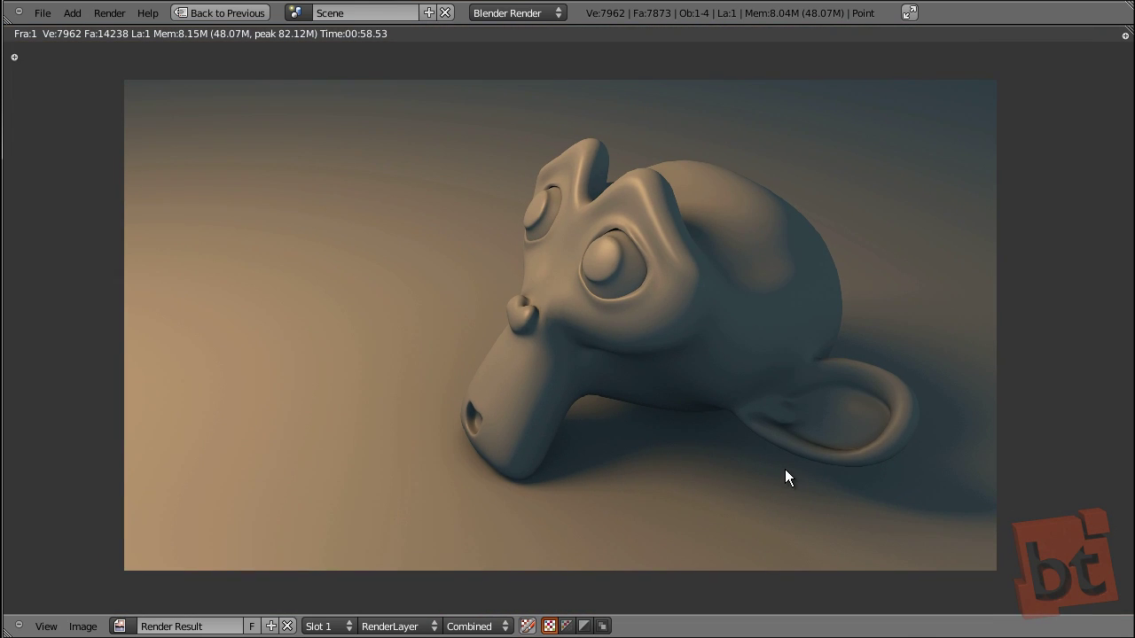